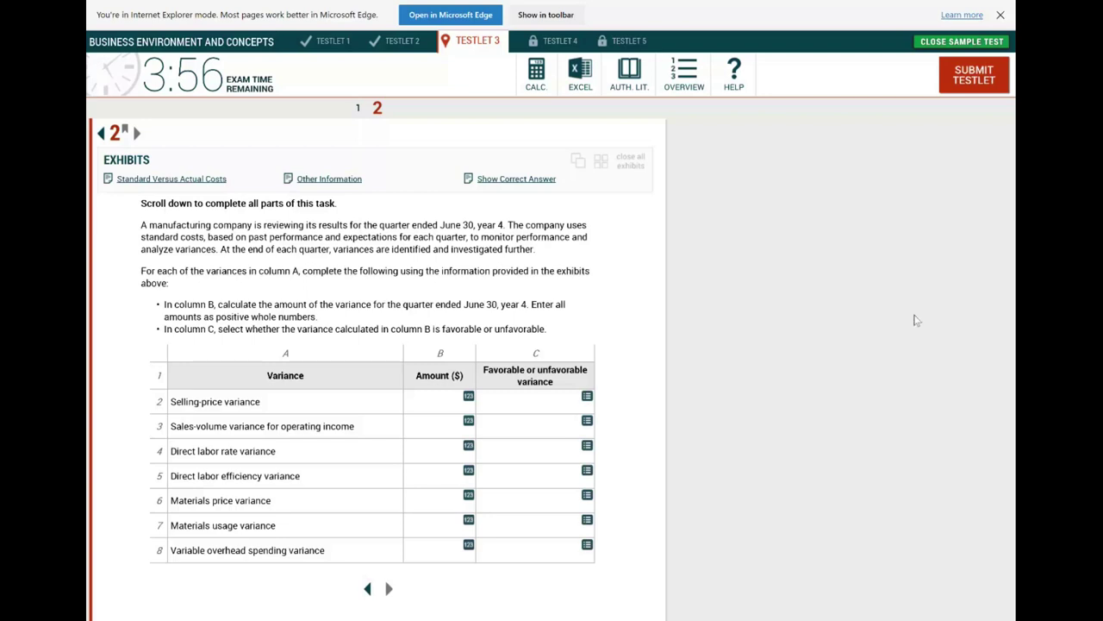
# - Inspect the amount entry and the favorable/unfavorable choices for the selling-price variance without answering
pyautogui.click(468, 398)
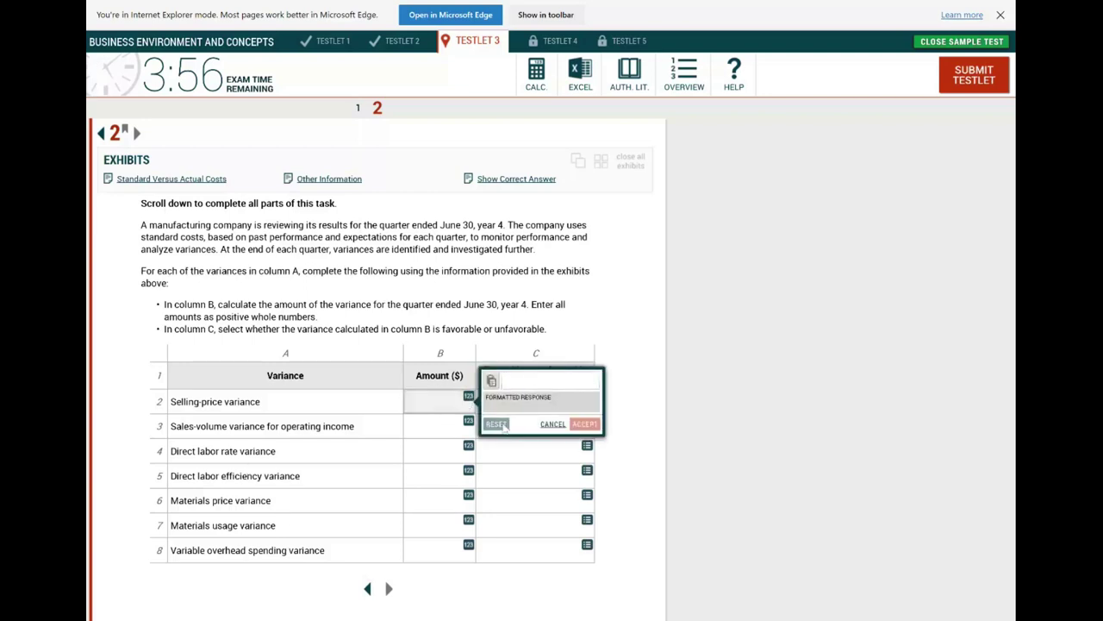
pyautogui.click(554, 424)
pyautogui.click(587, 399)
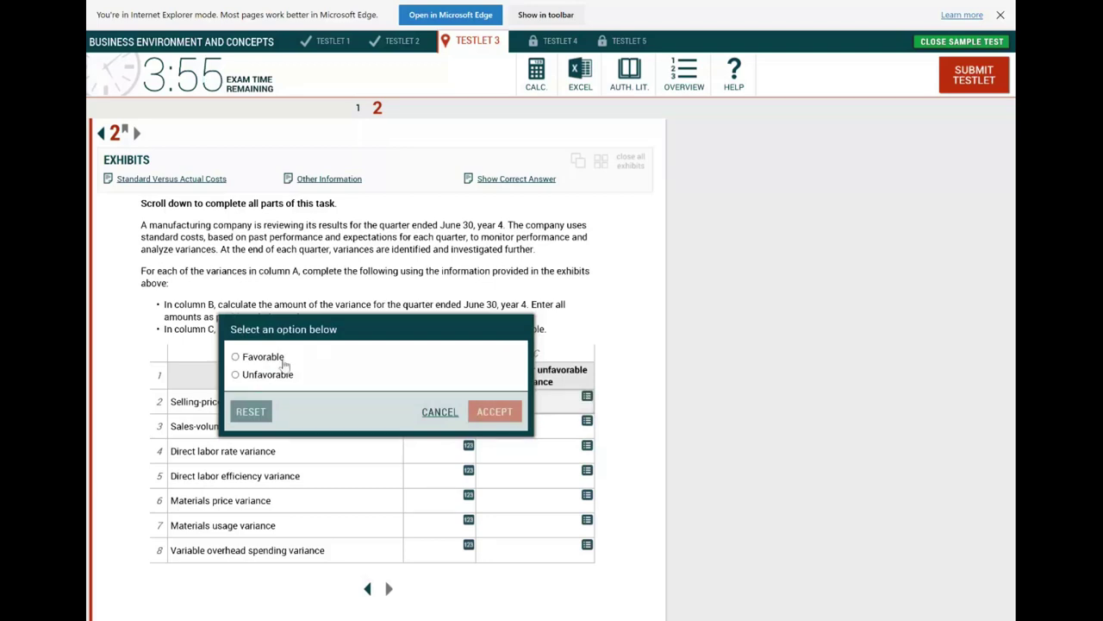
pyautogui.click(439, 412)
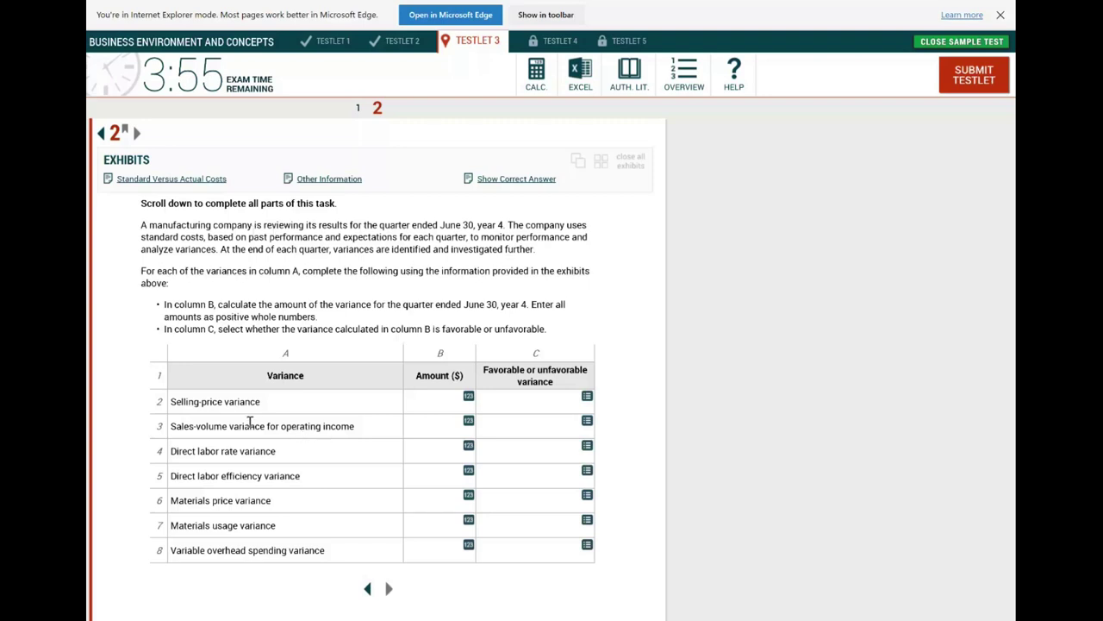
# - Read through the variances listed in column A, from the selling-price variance to the direct labor rate variance
pyautogui.moveTo(264, 402); pyautogui.dragTo(224, 403)
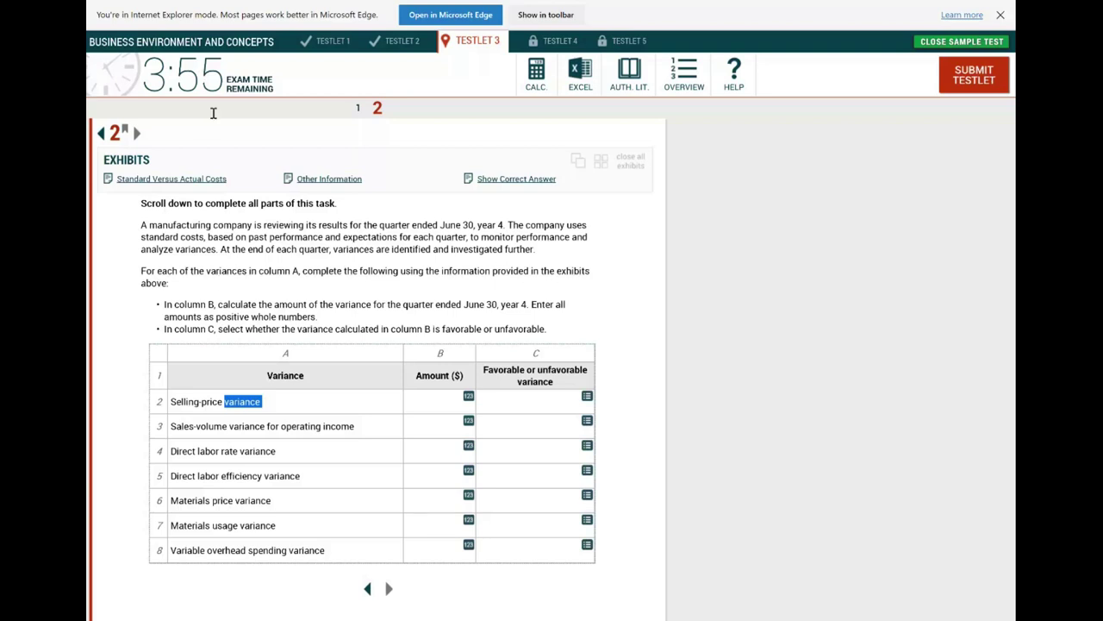
pyautogui.click(349, 304)
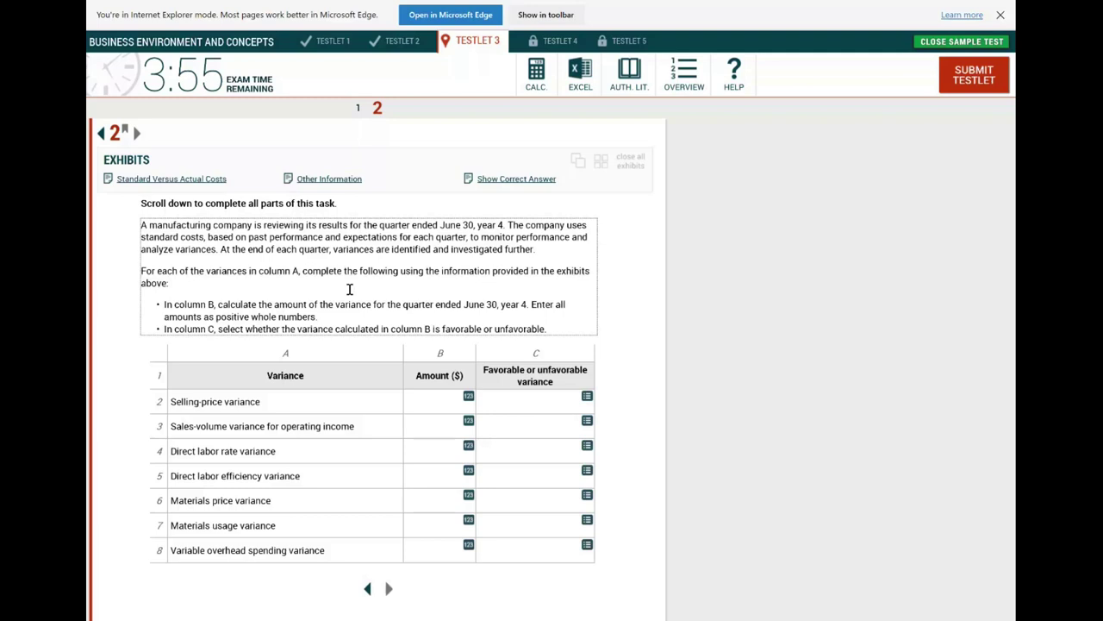
pyautogui.click(270, 401)
pyautogui.moveTo(270, 401); pyautogui.dragTo(170, 402)
pyautogui.moveTo(280, 426); pyautogui.dragTo(196, 426)
pyautogui.moveTo(279, 451); pyautogui.dragTo(196, 451)
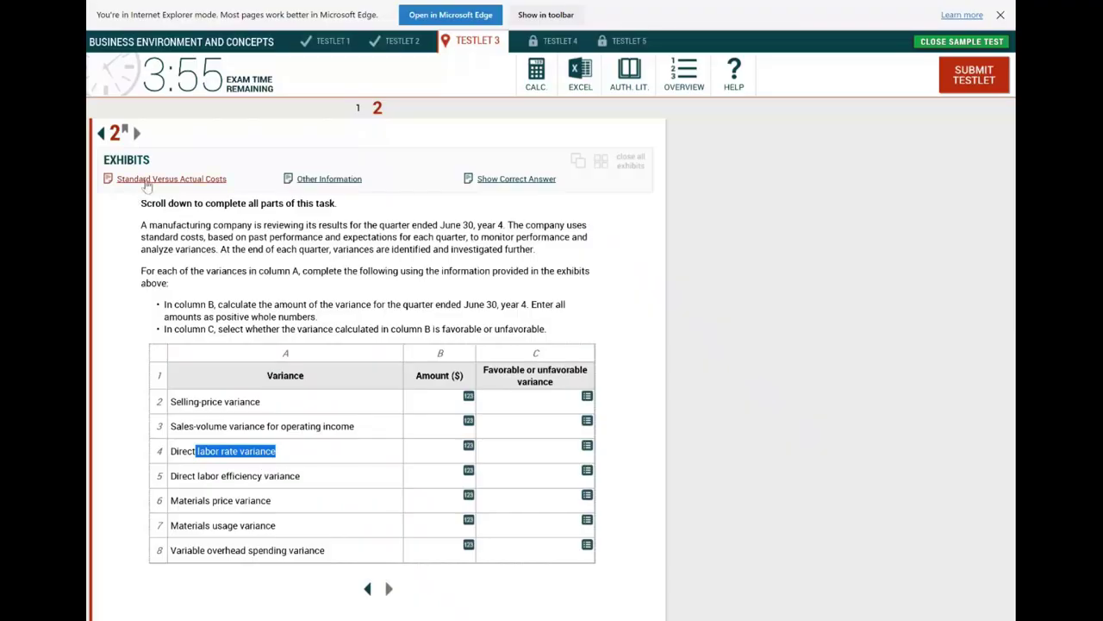
# - View the Standard Versus Actual Costs exhibit in full, then close it
pyautogui.click(147, 181)
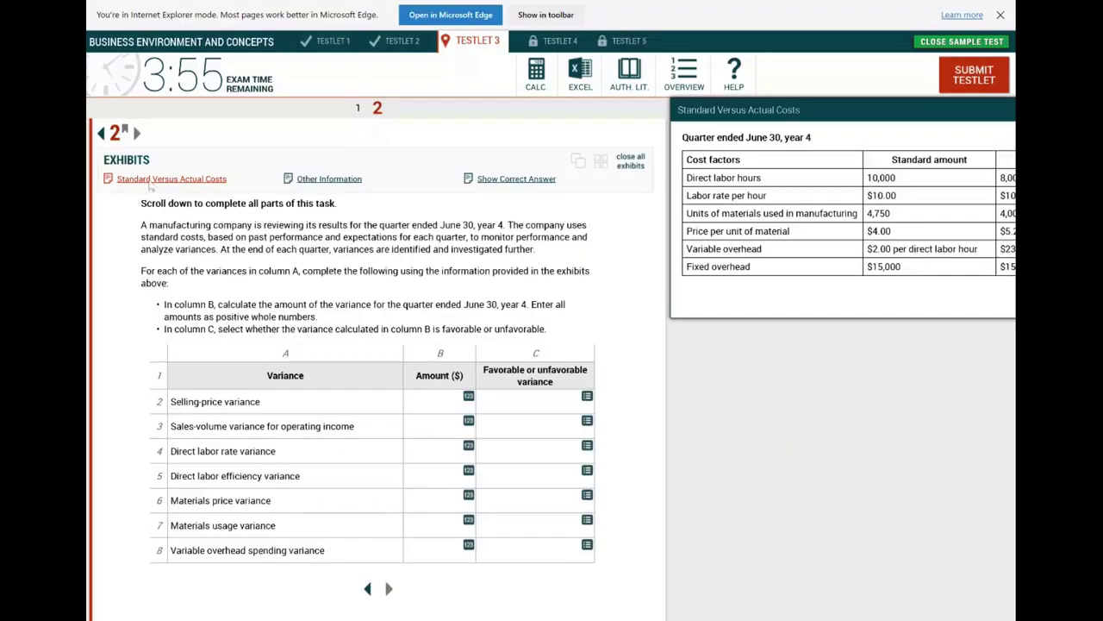
pyautogui.moveTo(787, 115); pyautogui.dragTo(628, 132)
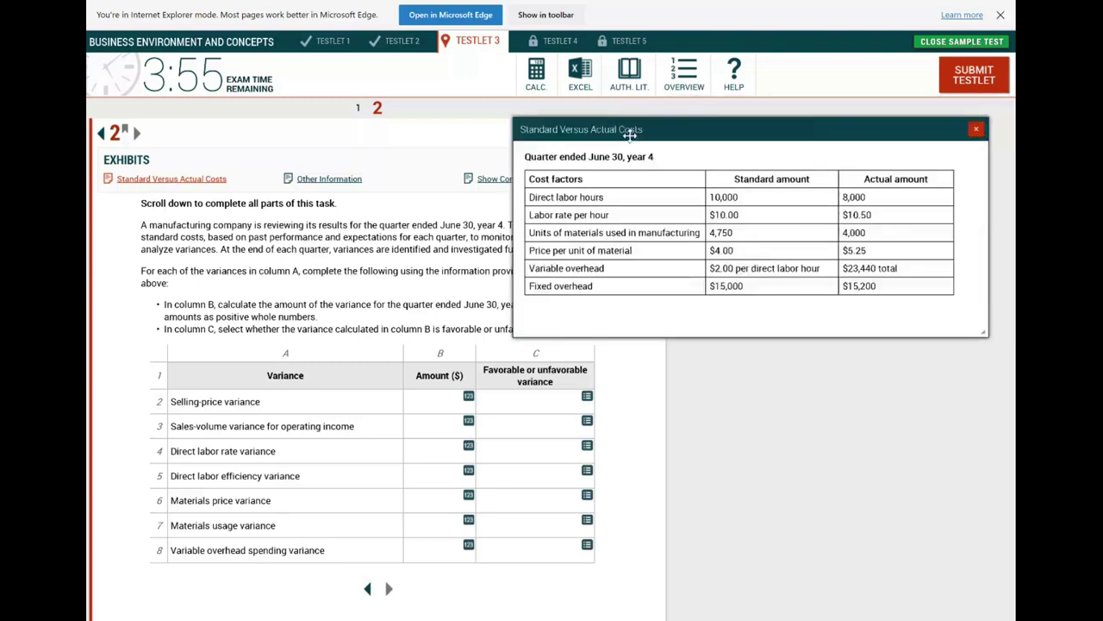
pyautogui.click(977, 131)
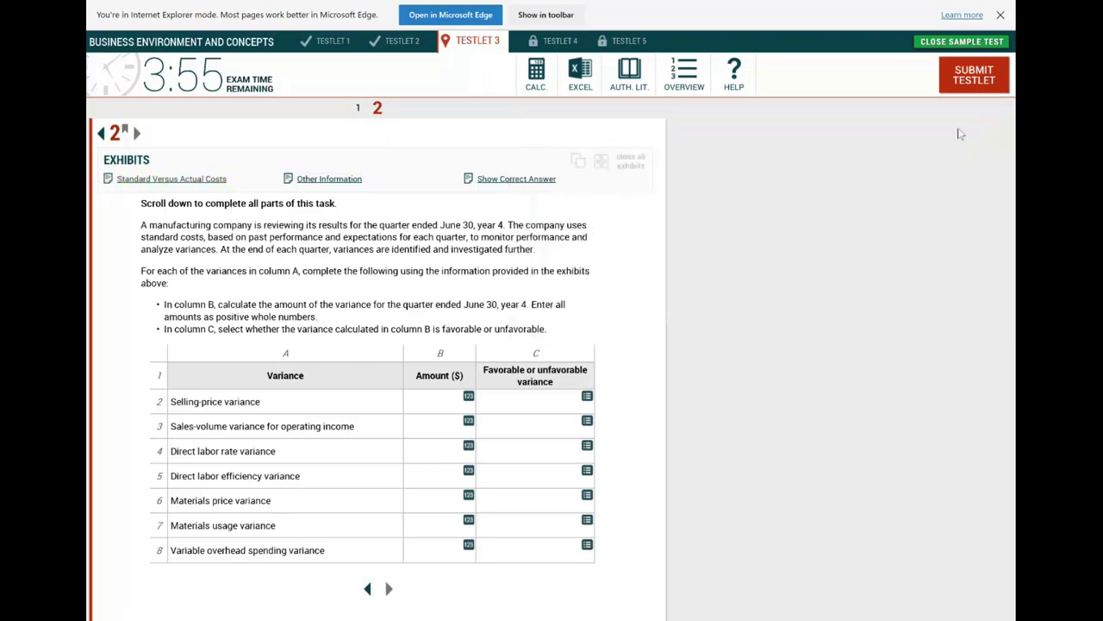
# - Read the unit sales, selling price and contribution margin details in the Other Information exhibit, then close it
pyautogui.click(332, 179)
pyautogui.moveTo(747, 113); pyautogui.dragTo(615, 120)
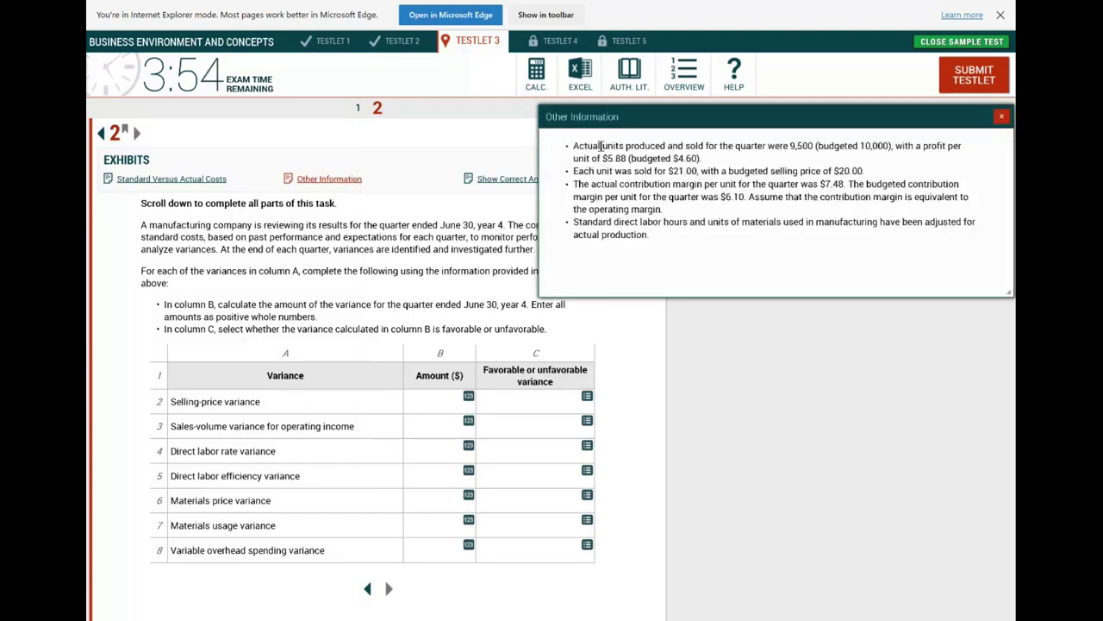
pyautogui.moveTo(767, 145); pyautogui.dragTo(813, 148)
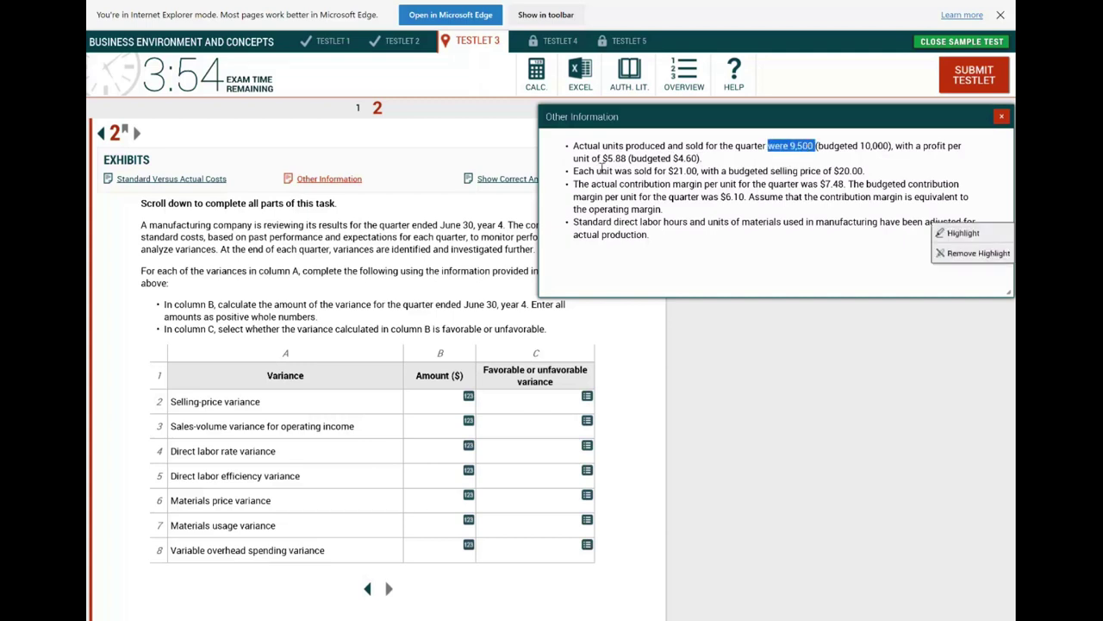
pyautogui.click(612, 158)
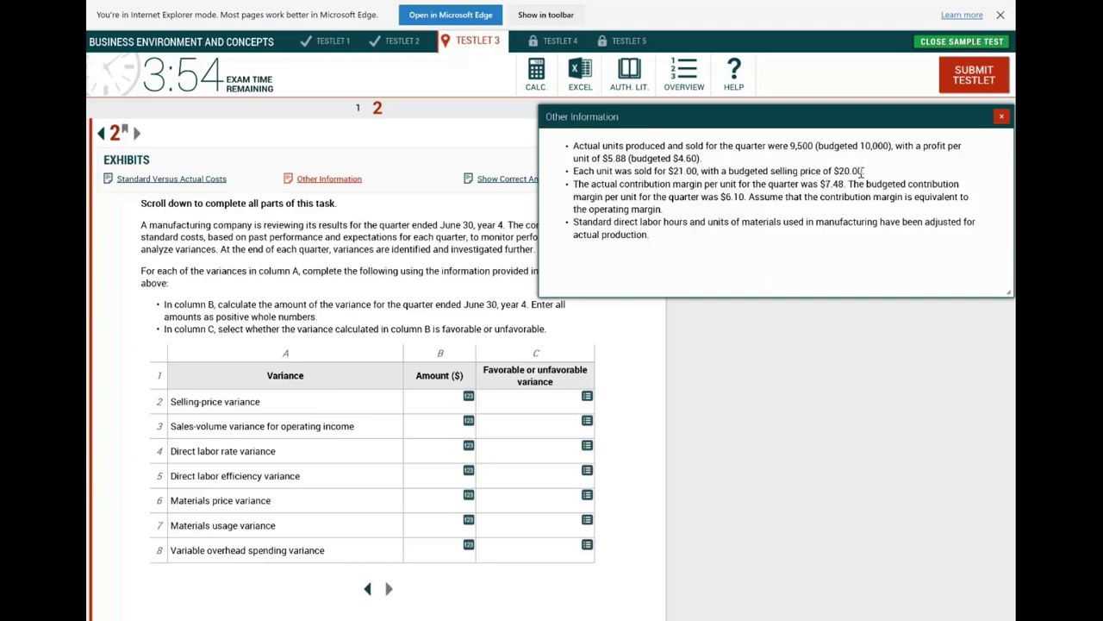
pyautogui.moveTo(740, 120); pyautogui.dragTo(699, 126)
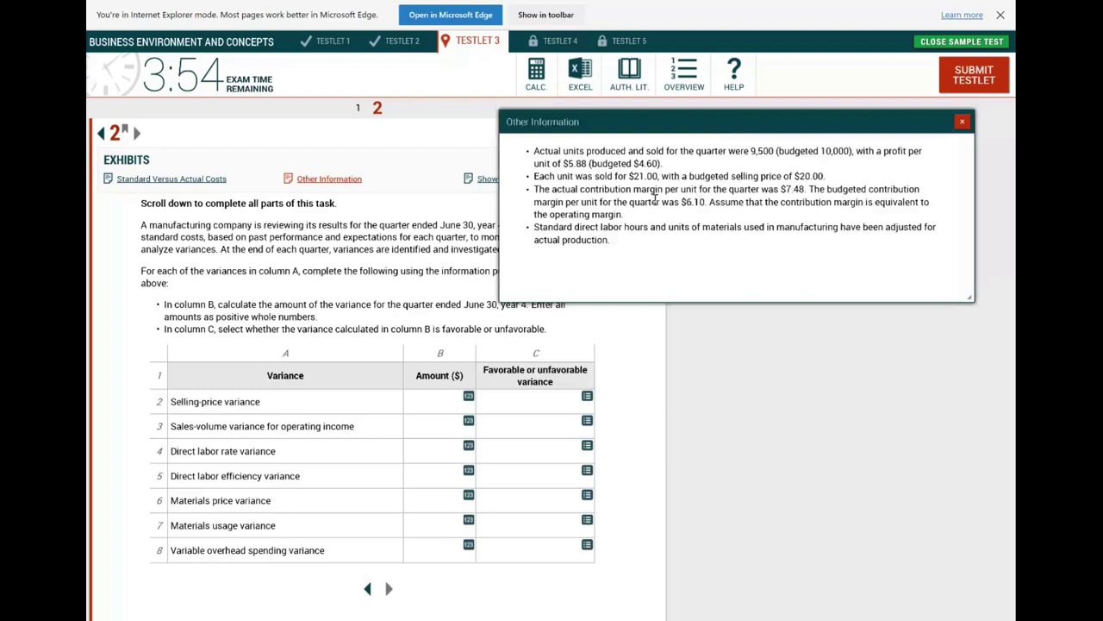
pyautogui.click(963, 123)
# - Check the standard and actual cost factors in the Standard Versus Actual Costs exhibit again and close it
pyautogui.click(218, 179)
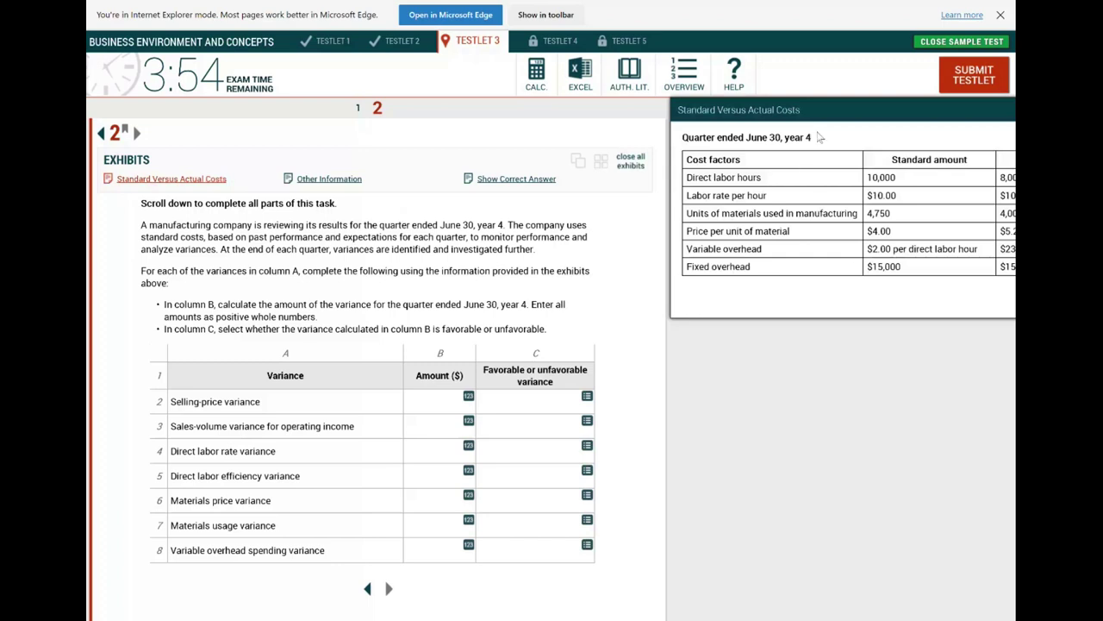
pyautogui.moveTo(824, 113); pyautogui.dragTo(645, 114)
pyautogui.click(961, 115)
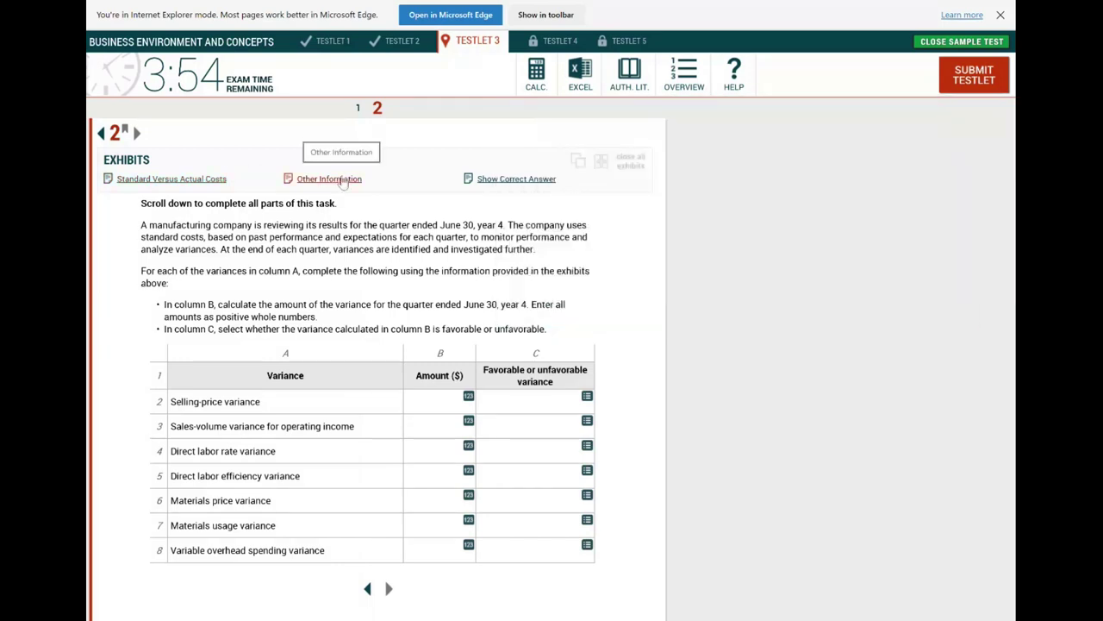
# - Read the task's introductory paragraph on the company's quarterly results, standard costs and variance analysis
pyautogui.moveTo(213, 226); pyautogui.dragTo(320, 235)
pyautogui.click(321, 235)
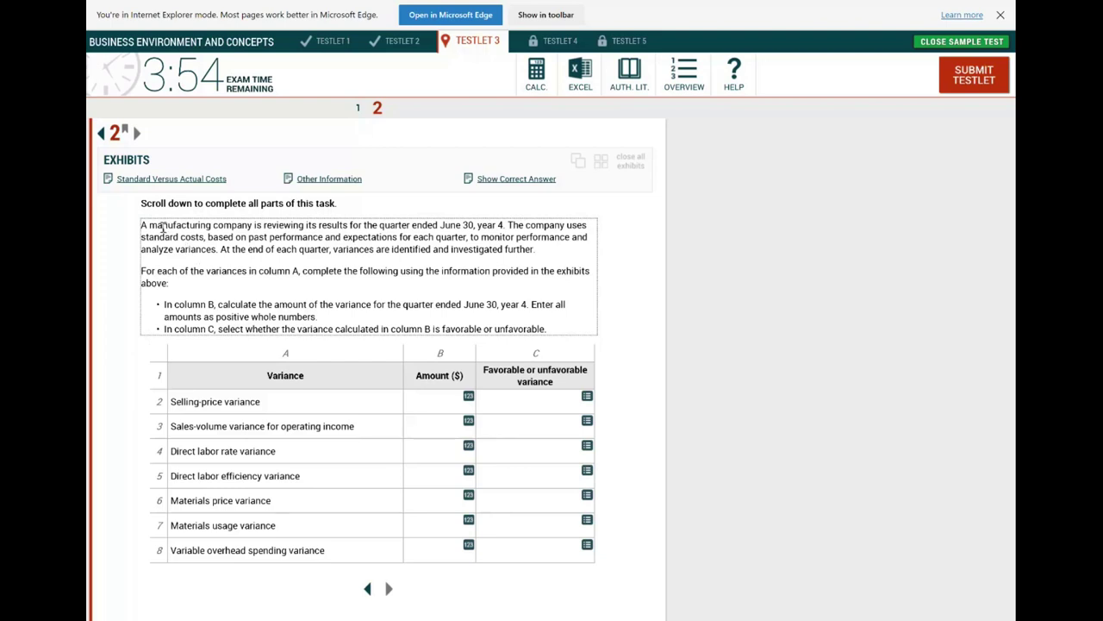
pyautogui.moveTo(213, 225); pyautogui.dragTo(284, 223)
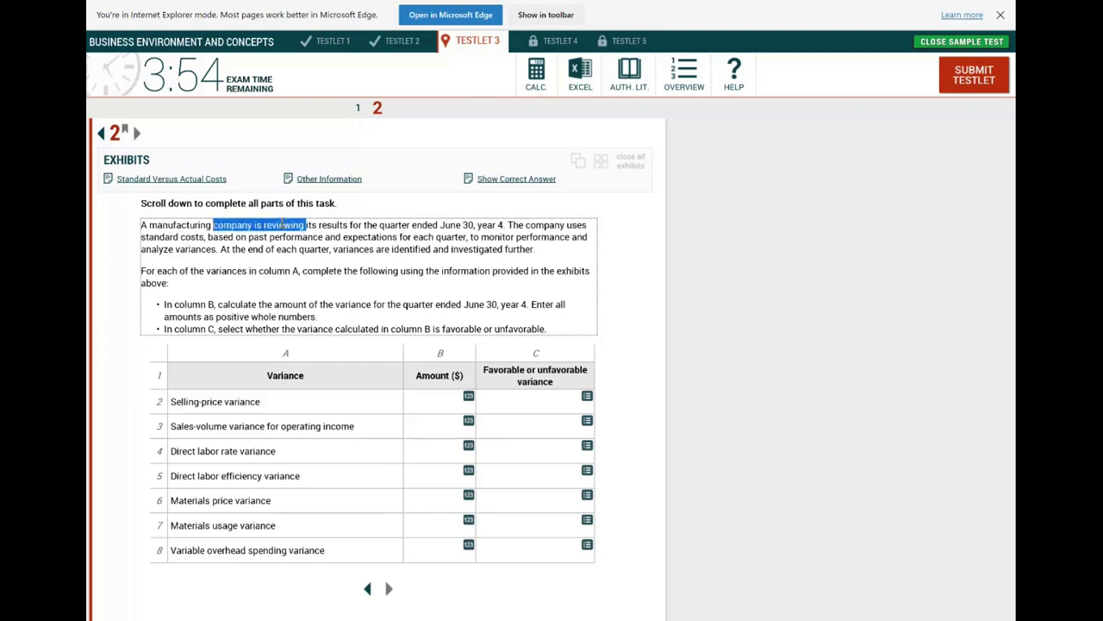
pyautogui.click(394, 227)
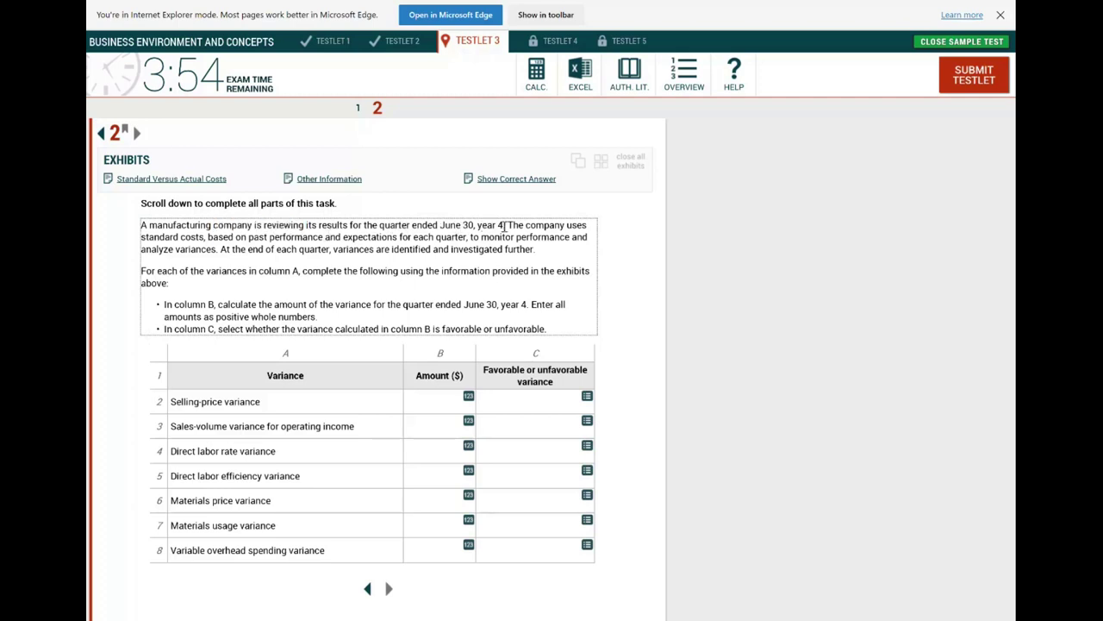
pyautogui.moveTo(235, 238); pyautogui.dragTo(180, 238)
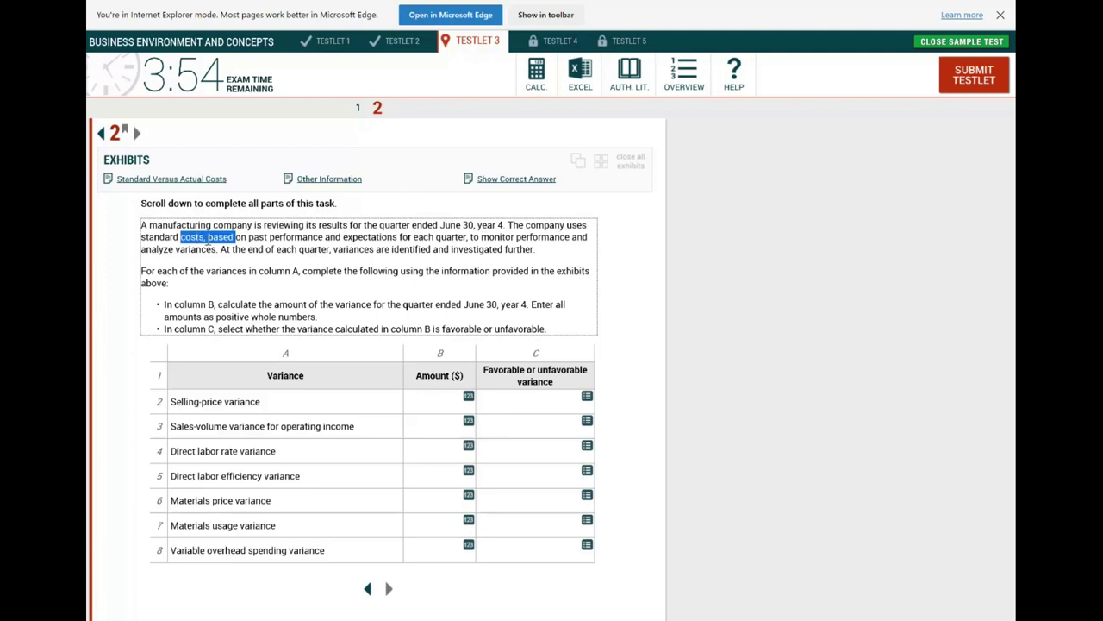
pyautogui.click(269, 245)
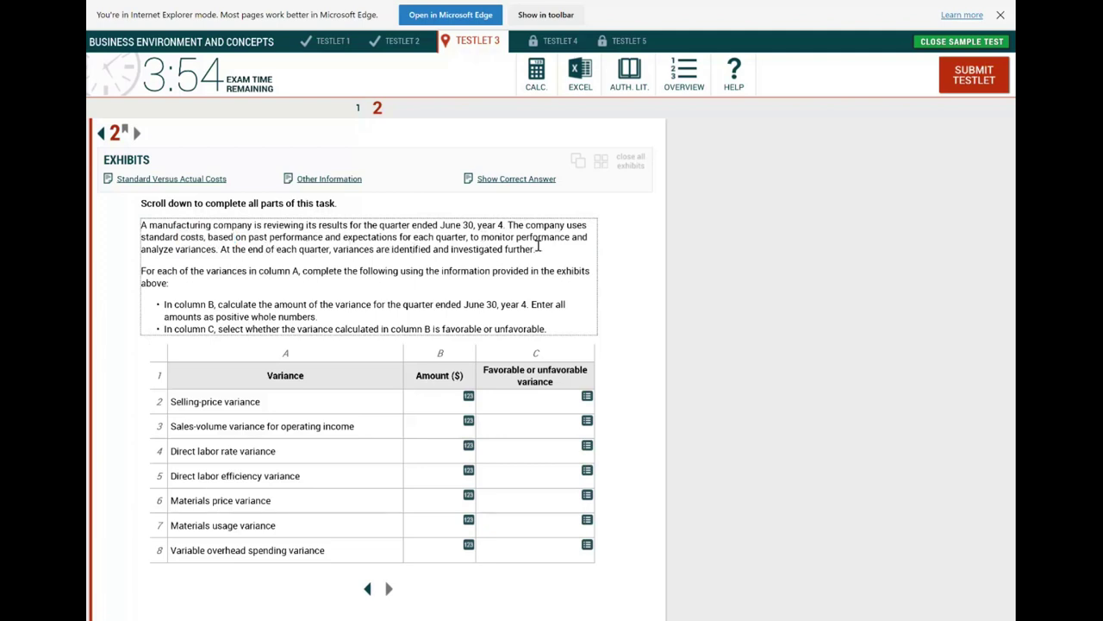
pyautogui.moveTo(202, 249); pyautogui.dragTo(149, 228)
pyautogui.click(270, 272)
pyautogui.doubleClick(526, 250)
pyautogui.moveTo(496, 242); pyautogui.dragTo(414, 236)
pyautogui.click(394, 244)
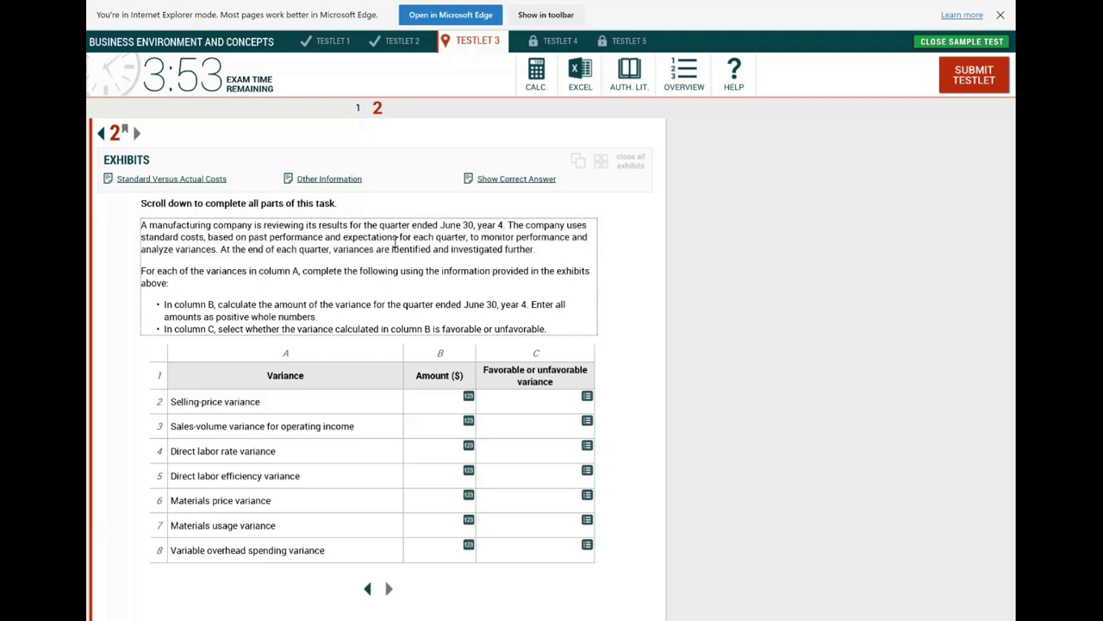
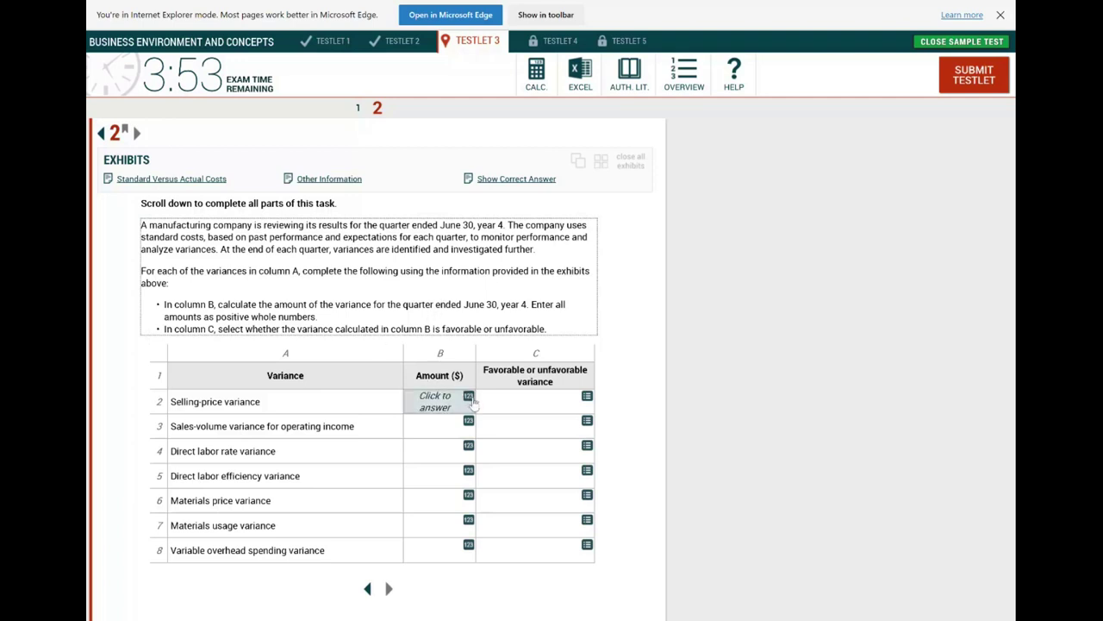
# - Review the response formats for the selling-price variance's amount and favorability once more, cancelling both entries
pyautogui.click(472, 404)
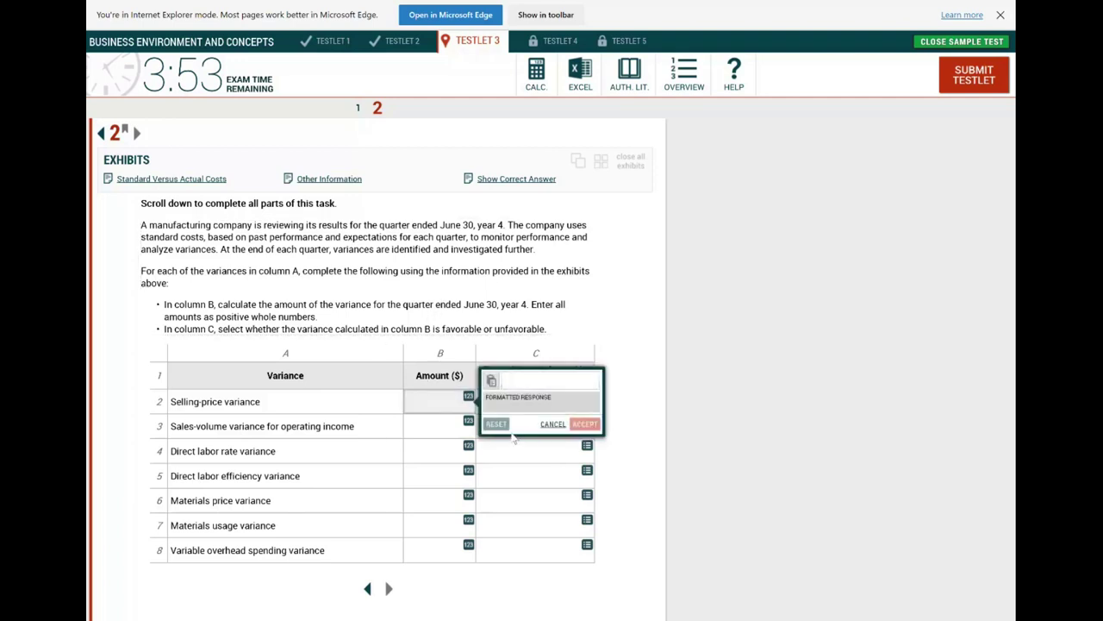
pyautogui.click(553, 424)
pyautogui.click(587, 398)
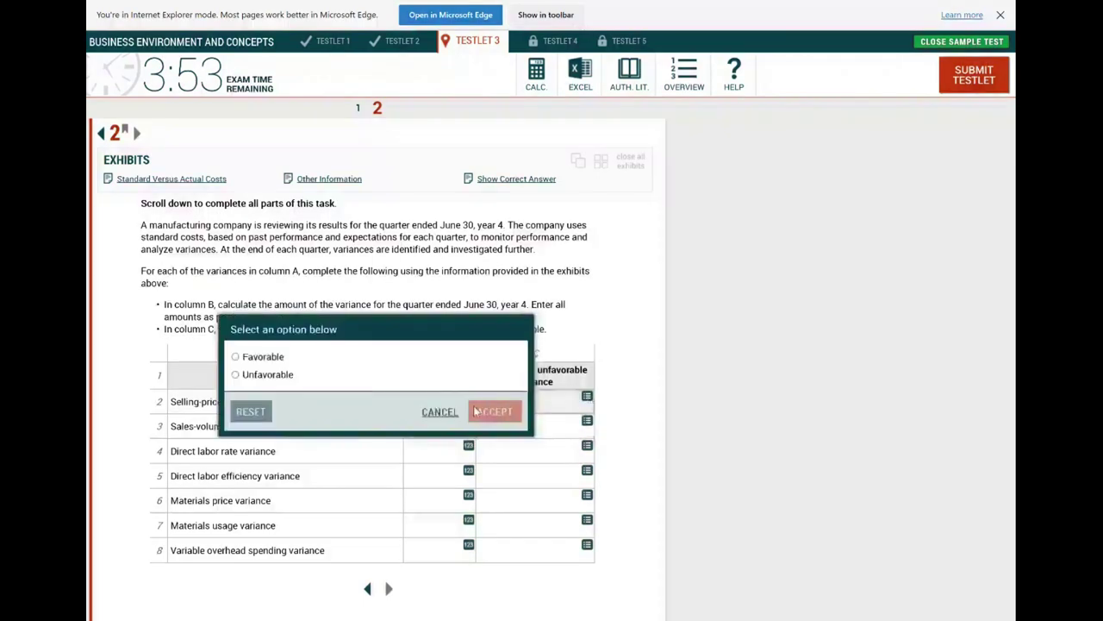
pyautogui.click(441, 413)
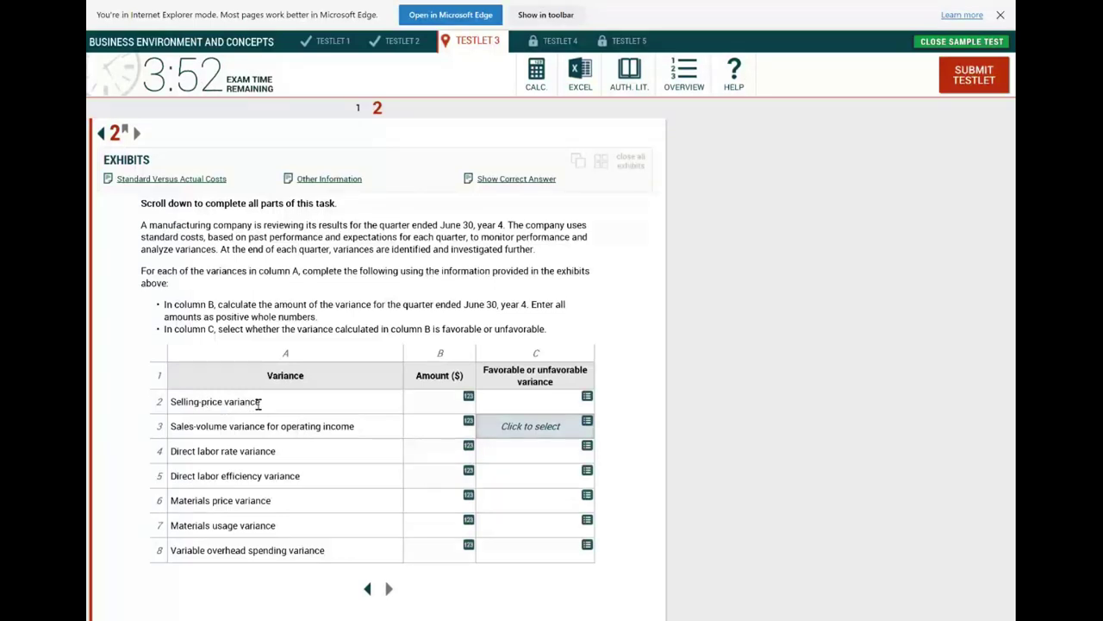
# - Open the Other Information exhibit beside the answer table and compare the actual and budgeted selling prices per unit
pyautogui.click(344, 181)
pyautogui.moveTo(798, 111); pyautogui.dragTo(613, 126)
pyautogui.moveTo(523, 181); pyautogui.dragTo(621, 181)
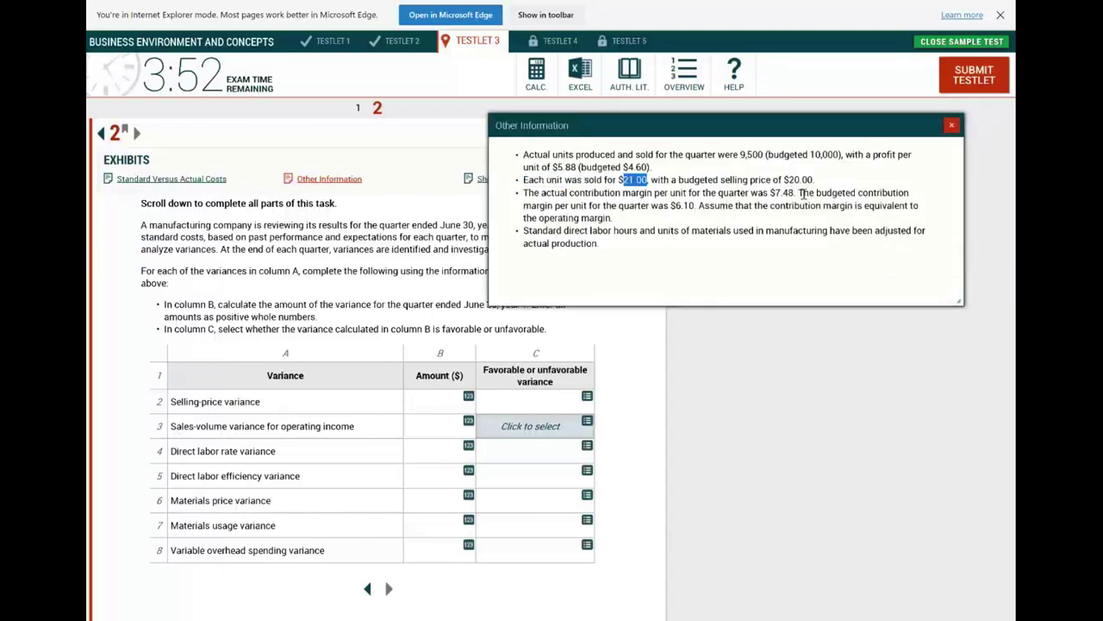
pyautogui.moveTo(812, 179); pyautogui.dragTo(788, 180)
pyautogui.click(788, 180)
pyautogui.moveTo(636, 179); pyautogui.dragTo(624, 179)
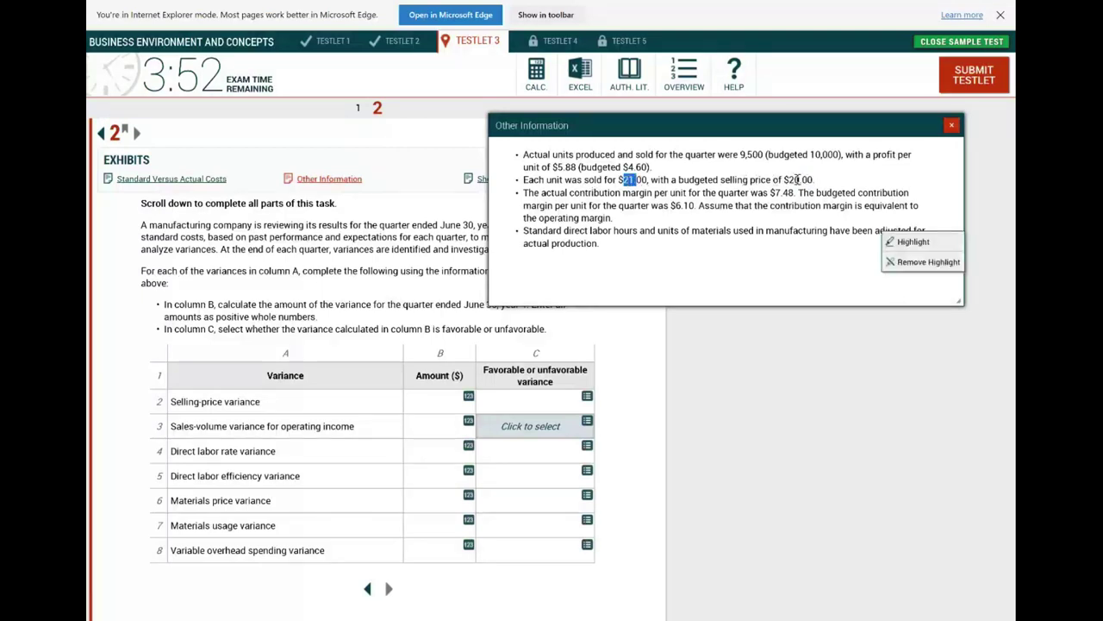
# - Mark the selling-price variance as Favorable
pyautogui.click(587, 396)
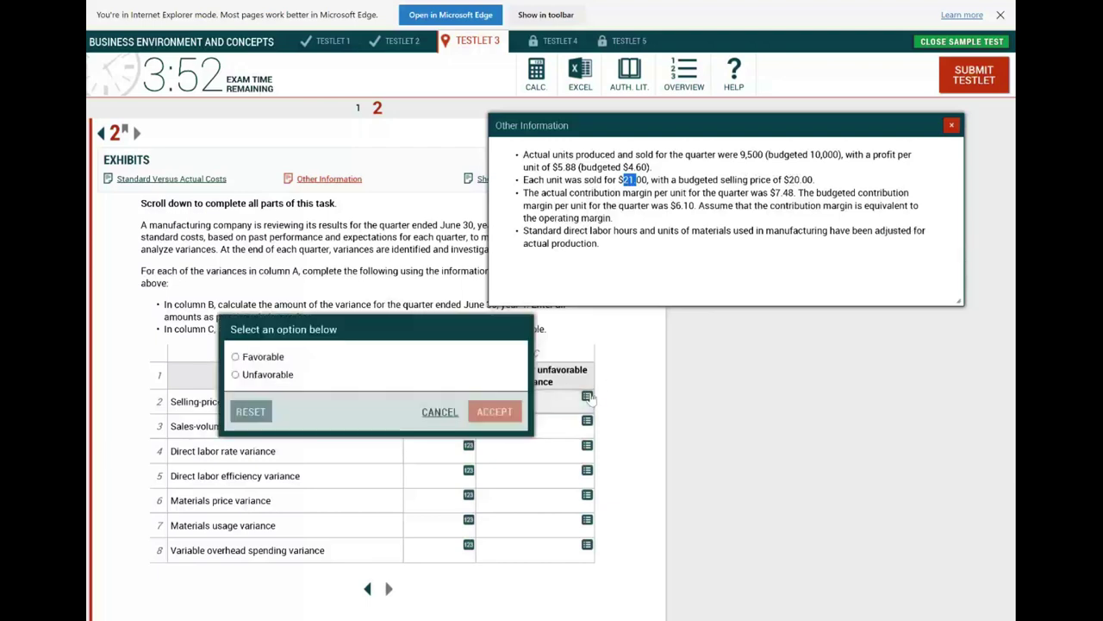
pyautogui.click(236, 356)
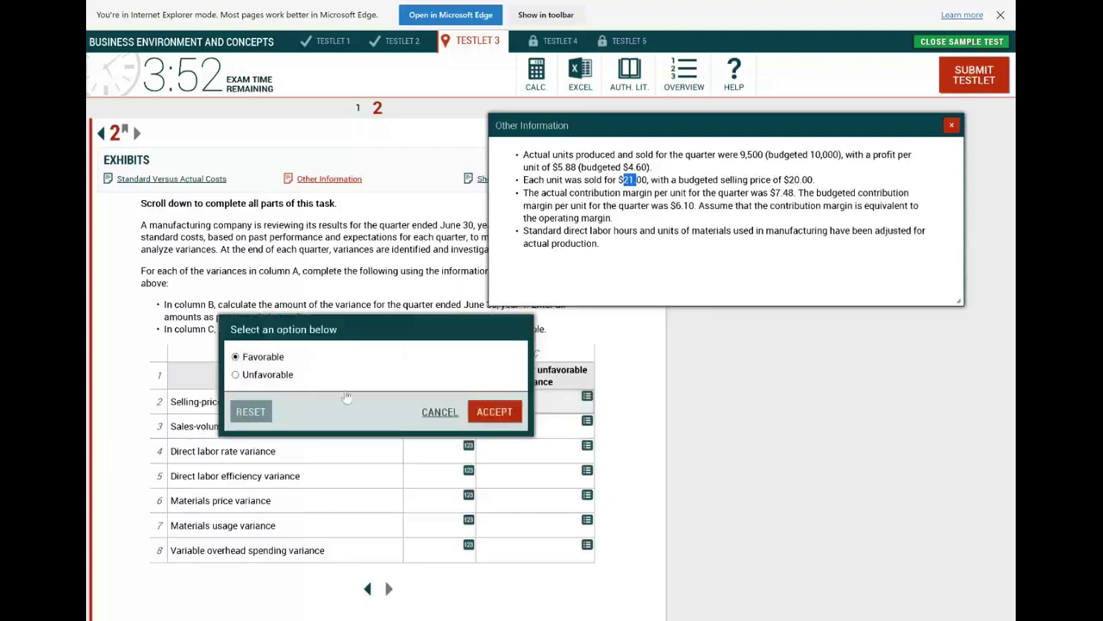
pyautogui.click(494, 411)
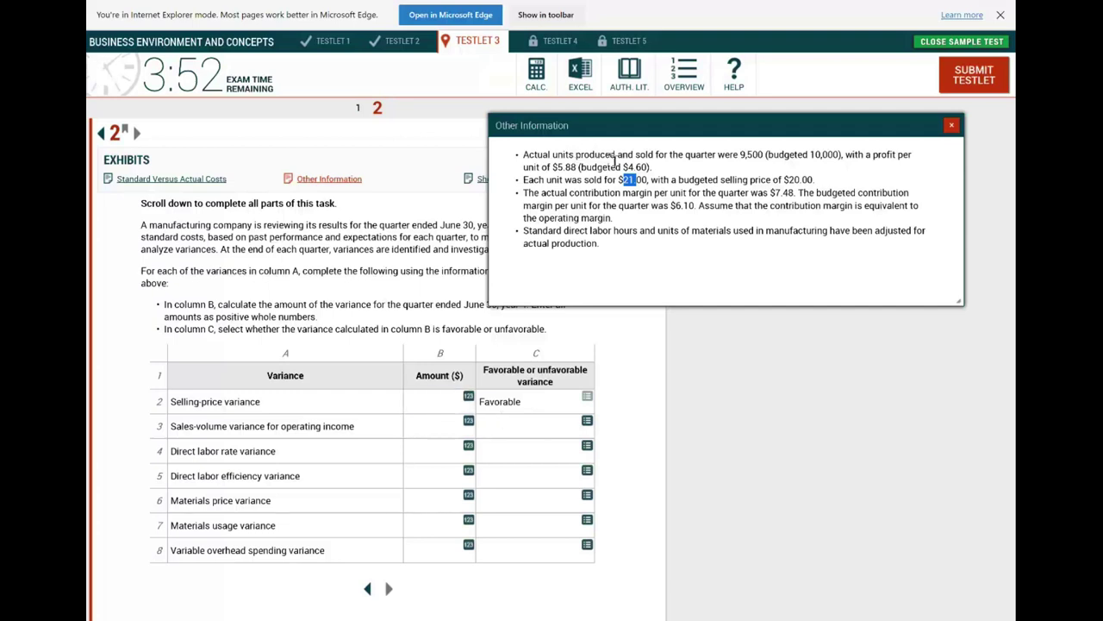
# - Check the actual units sold in the Other Information exhibit and enter 9500 as the selling-price variance amount
pyautogui.doubleClick(750, 154)
pyautogui.rightClick(780, 157)
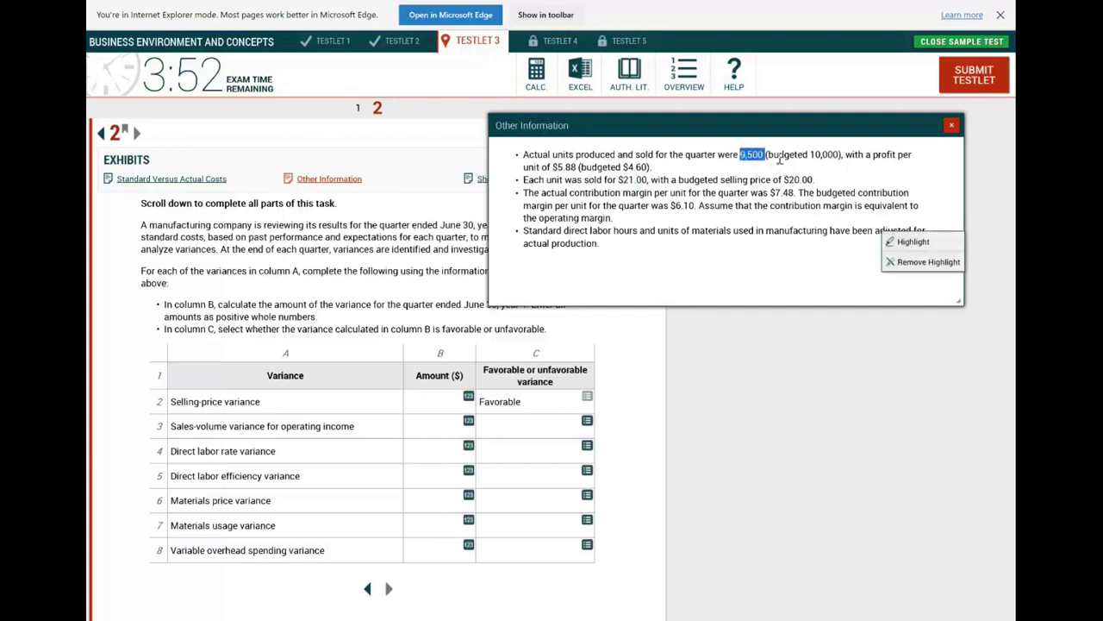
pyautogui.click(783, 155)
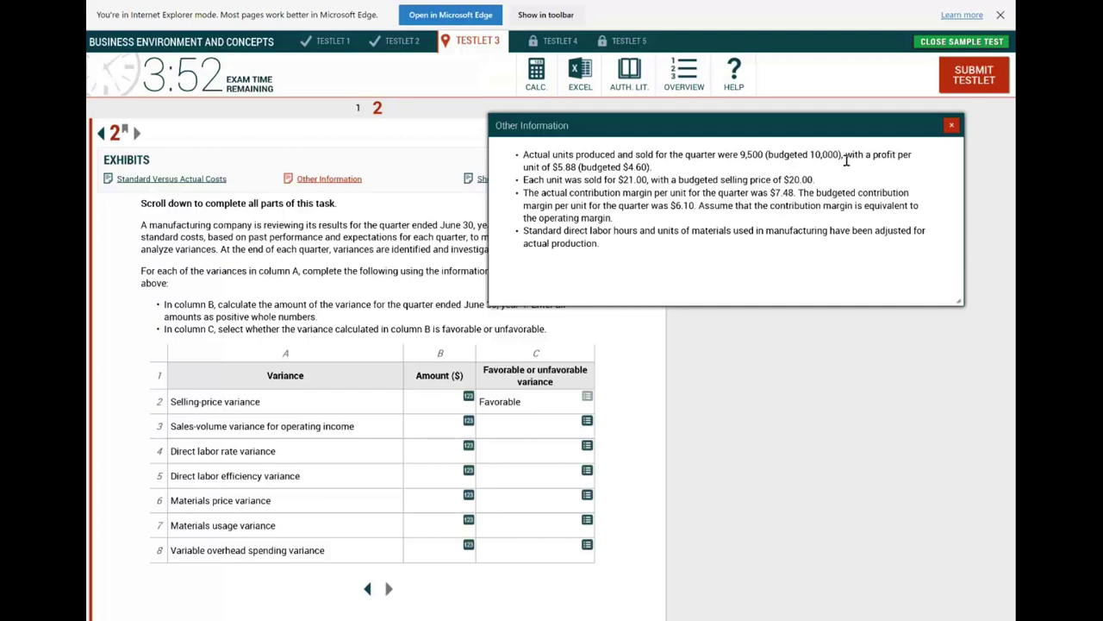
pyautogui.click(470, 404)
pyautogui.write('9')
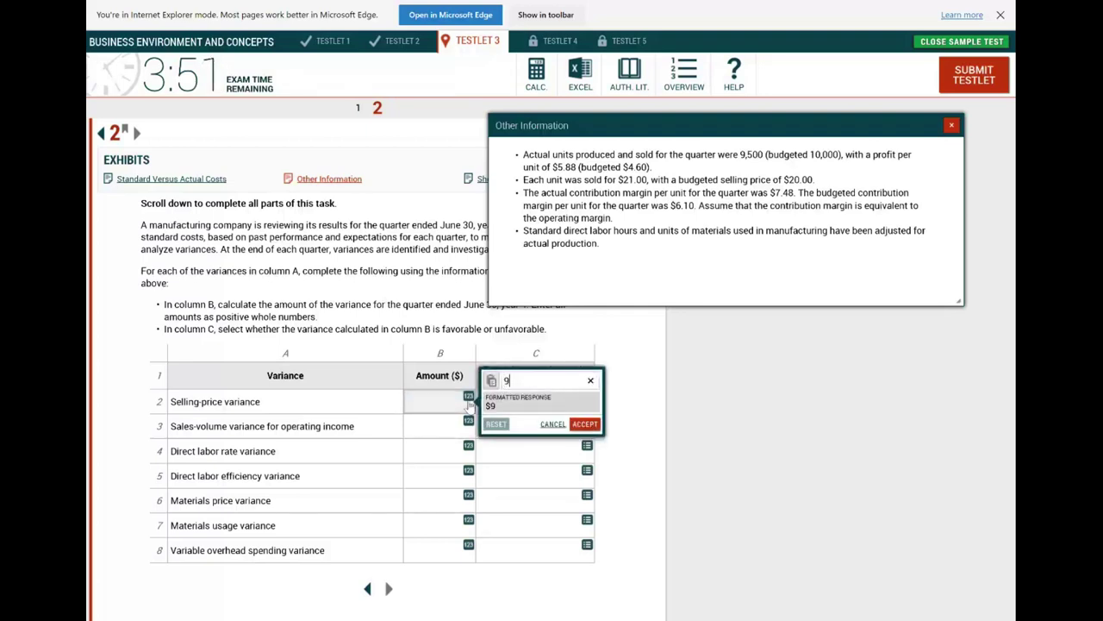
pyautogui.write('500')
pyautogui.click(585, 424)
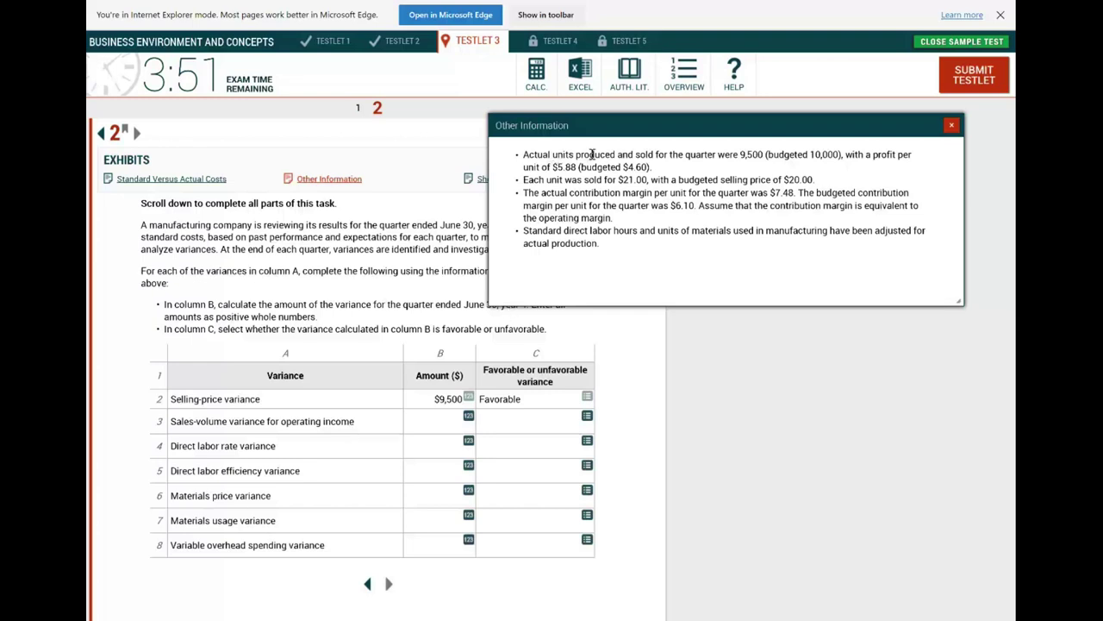
# - Check the budgeted units in the Other Information exhibit and mark the sales-volume variance for operating income as Unfavorable
pyautogui.moveTo(766, 155); pyautogui.dragTo(842, 160)
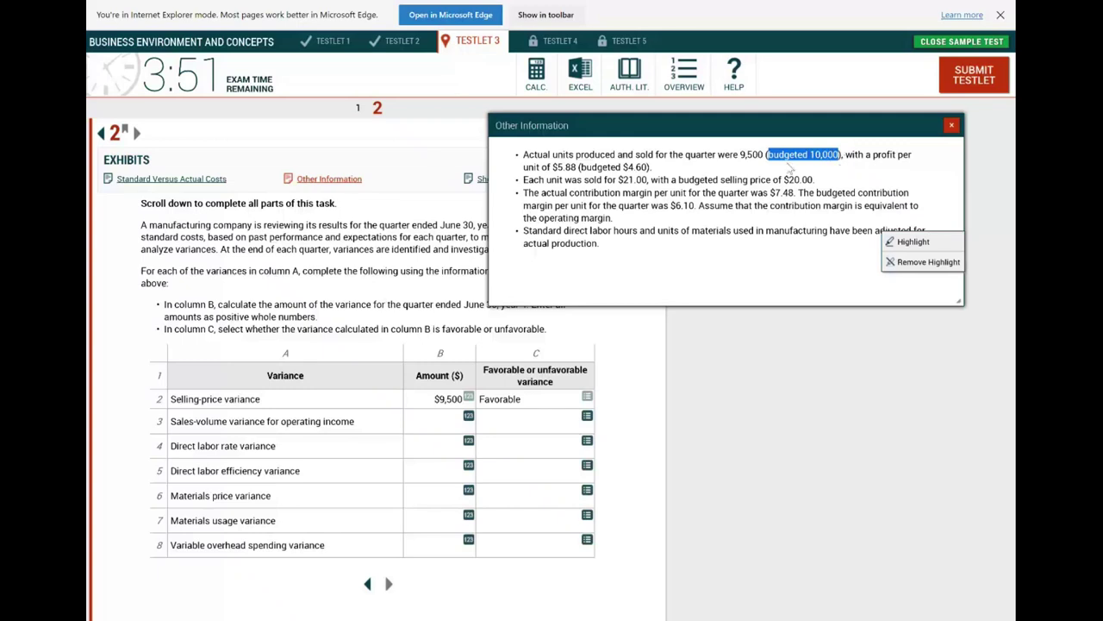
pyautogui.click(587, 418)
pyautogui.click(236, 374)
pyautogui.click(495, 412)
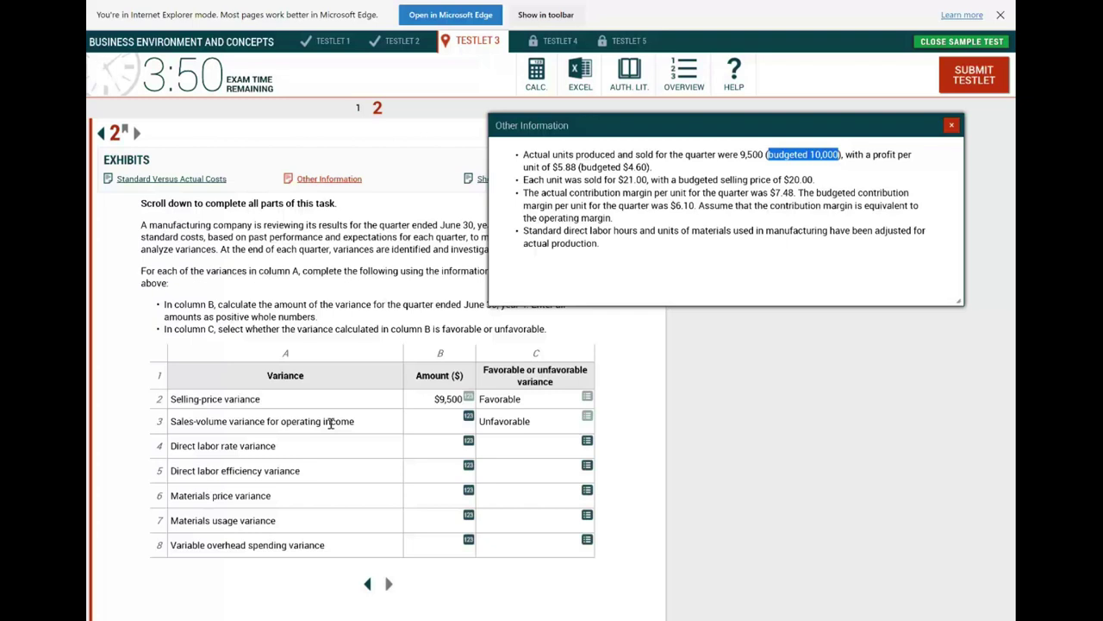
# - Examine the actual and budgeted contribution margins per unit in the Other Information exhibit
pyautogui.moveTo(536, 195); pyautogui.dragTo(679, 195)
pyautogui.rightClick(680, 195)
pyautogui.click(780, 198)
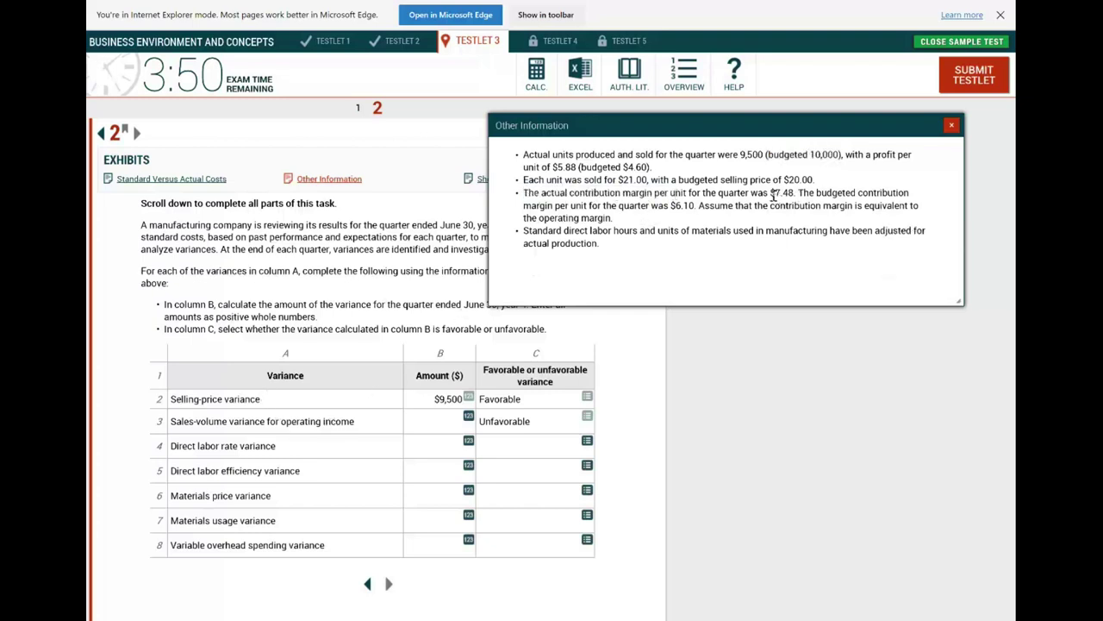
pyautogui.doubleClick(838, 196)
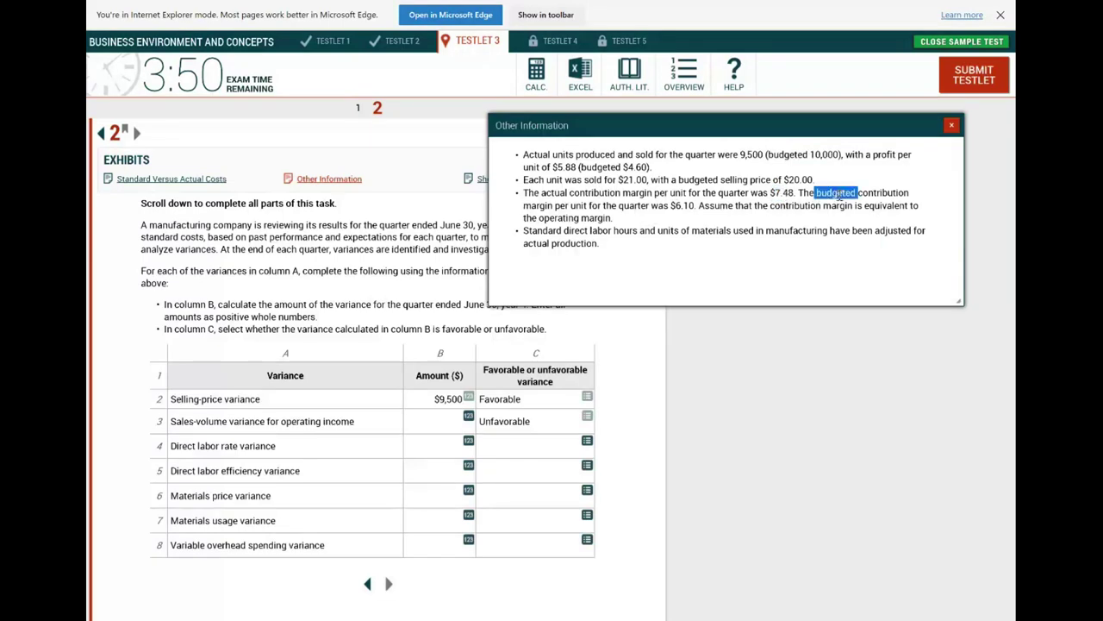
pyautogui.moveTo(838, 196); pyautogui.dragTo(881, 197)
pyautogui.rightClick(882, 197)
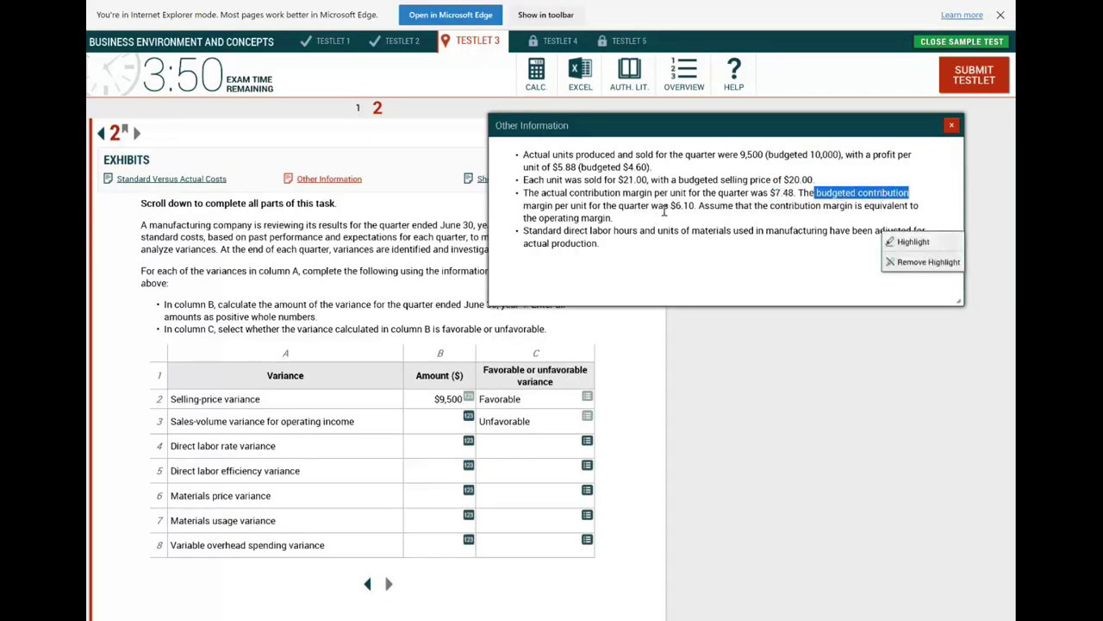
pyautogui.moveTo(651, 205); pyautogui.dragTo(679, 206)
pyautogui.click(690, 205)
pyautogui.moveTo(687, 205); pyautogui.dragTo(694, 205)
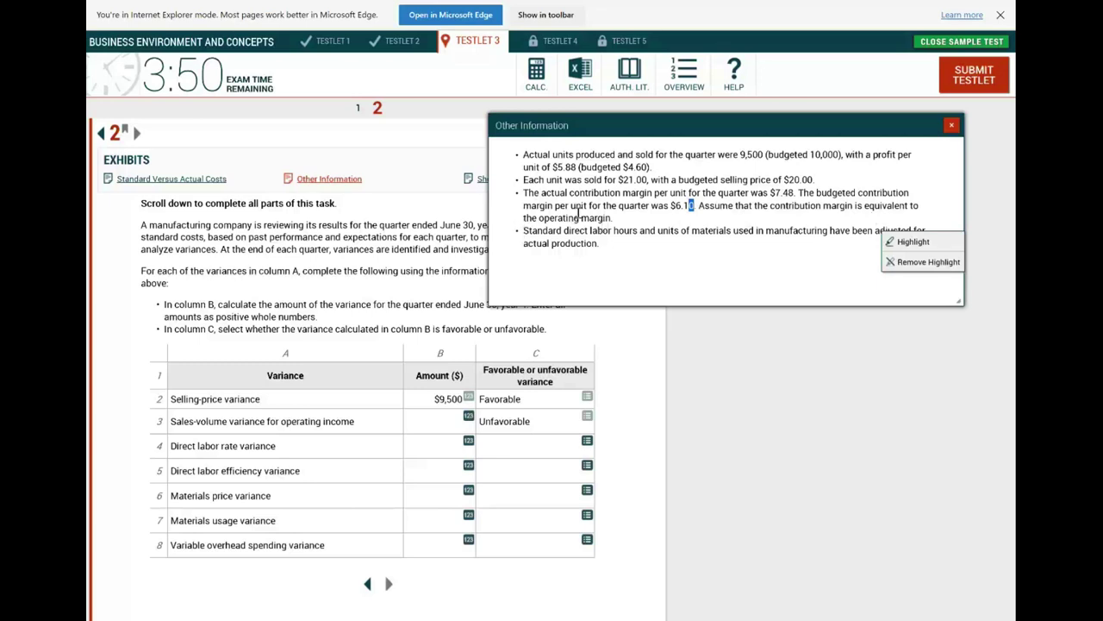
pyautogui.moveTo(695, 205); pyautogui.dragTo(673, 206)
# - Open the calculator below the exhibit and multiply 500 by 6.1
pyautogui.click(537, 73)
pyautogui.moveTo(912, 131); pyautogui.dragTo(785, 298)
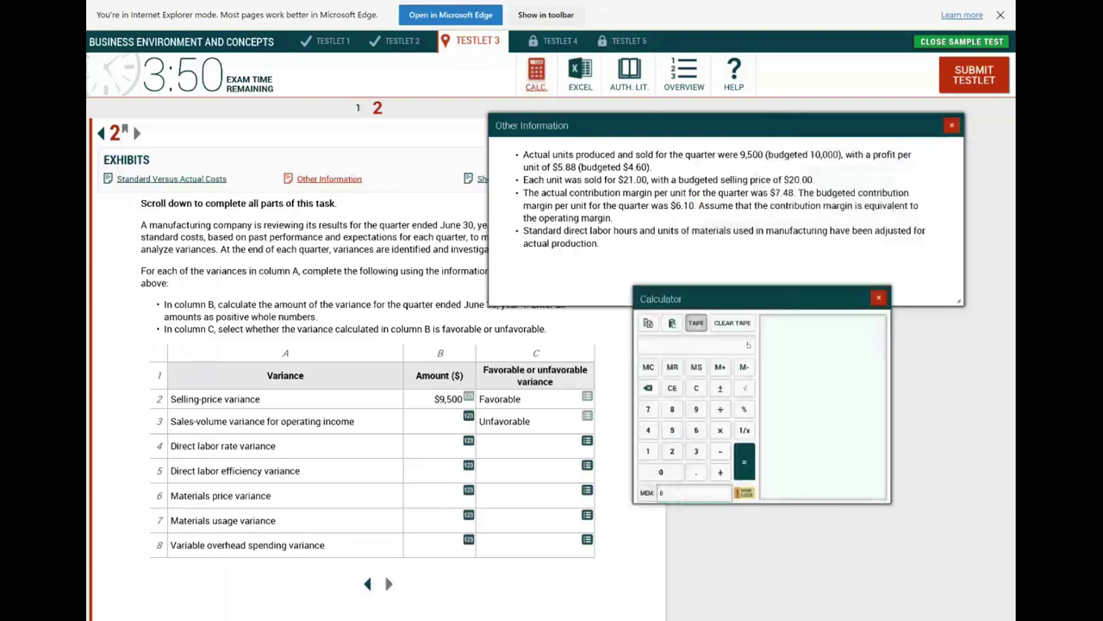
pyautogui.write('500')
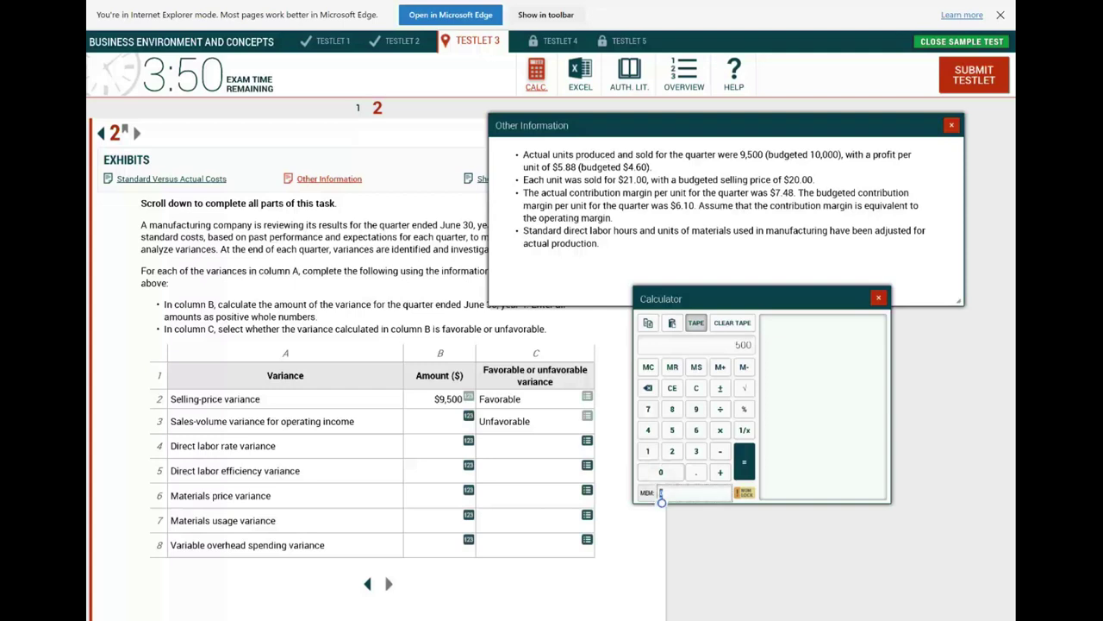
pyautogui.write('*6.')
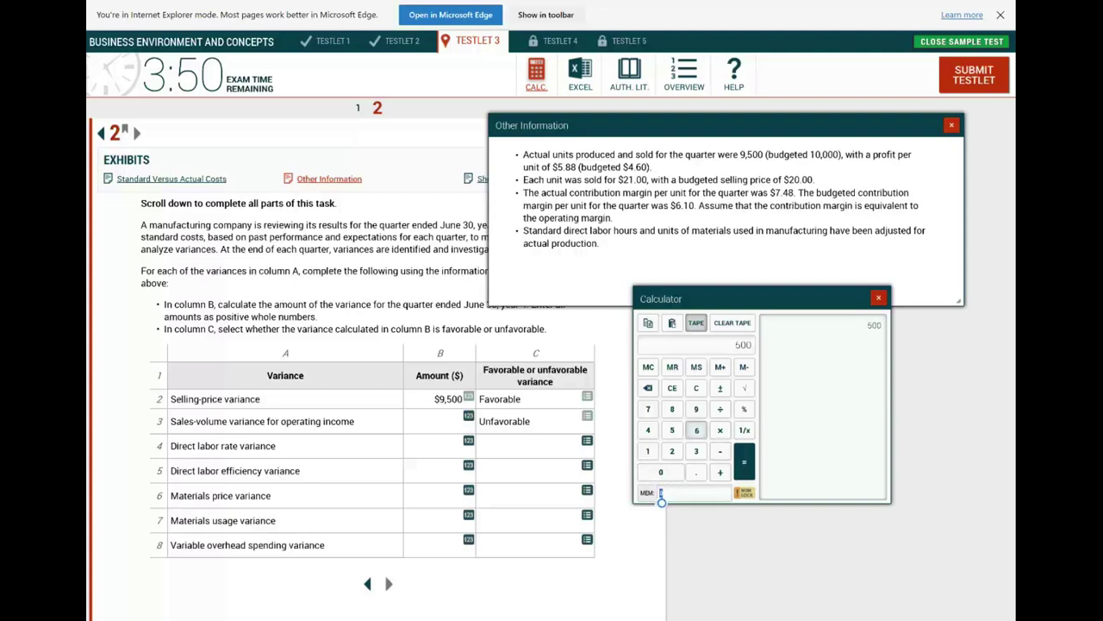
pyautogui.write('1')
pyautogui.press('Return')
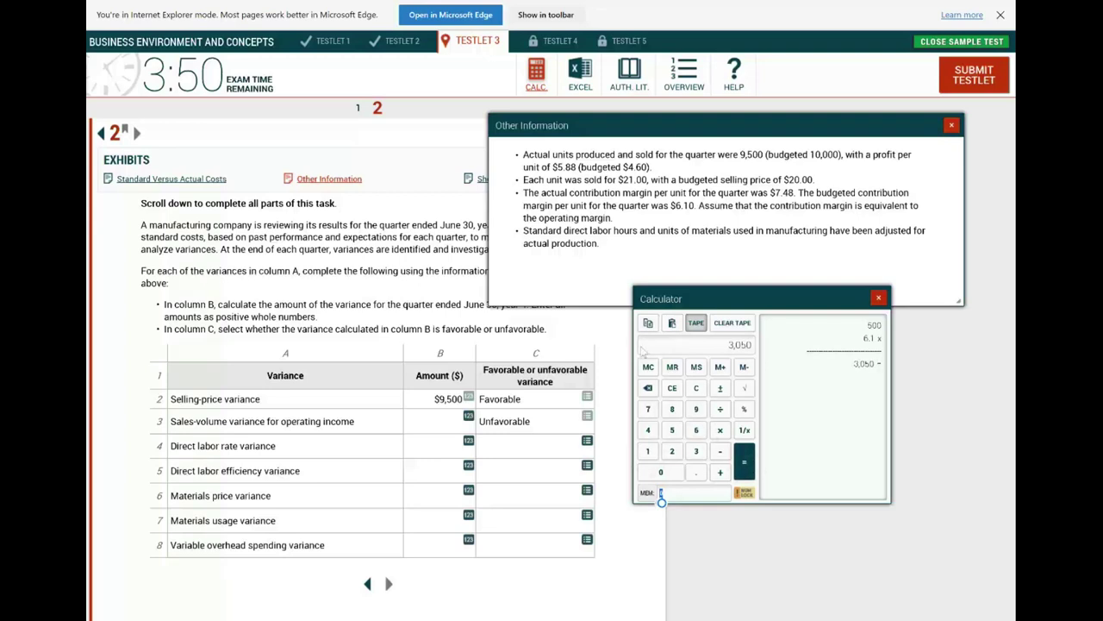
# - Enter 3050 as the amount of the sales-volume variance for operating income
pyautogui.click(469, 417)
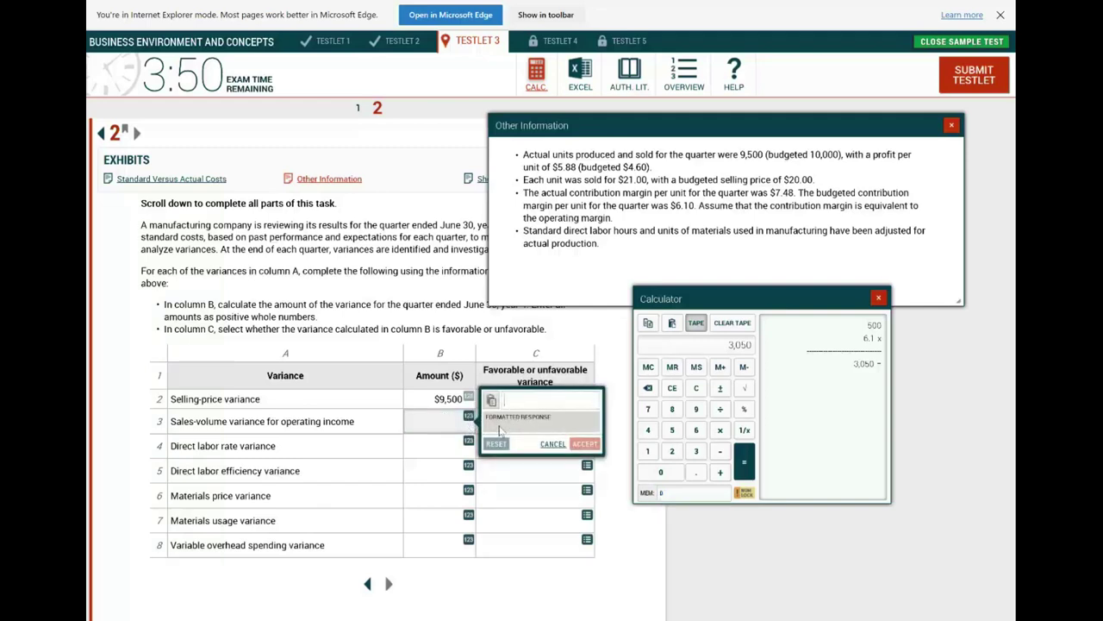
pyautogui.write('3,0')
pyautogui.write('5')
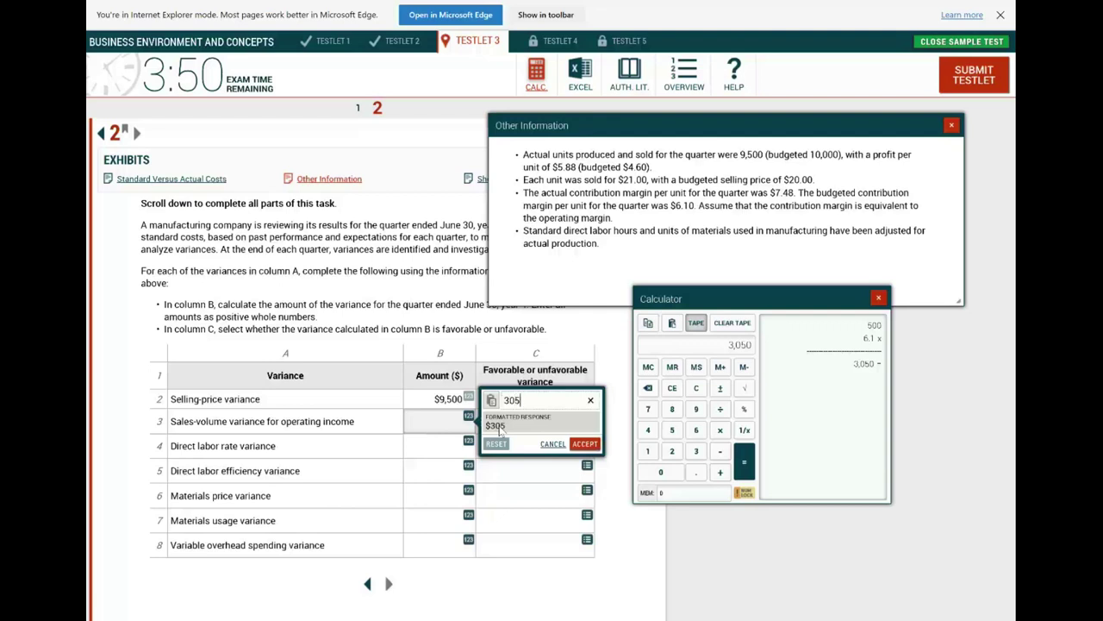
pyautogui.write('0')
pyautogui.click(584, 443)
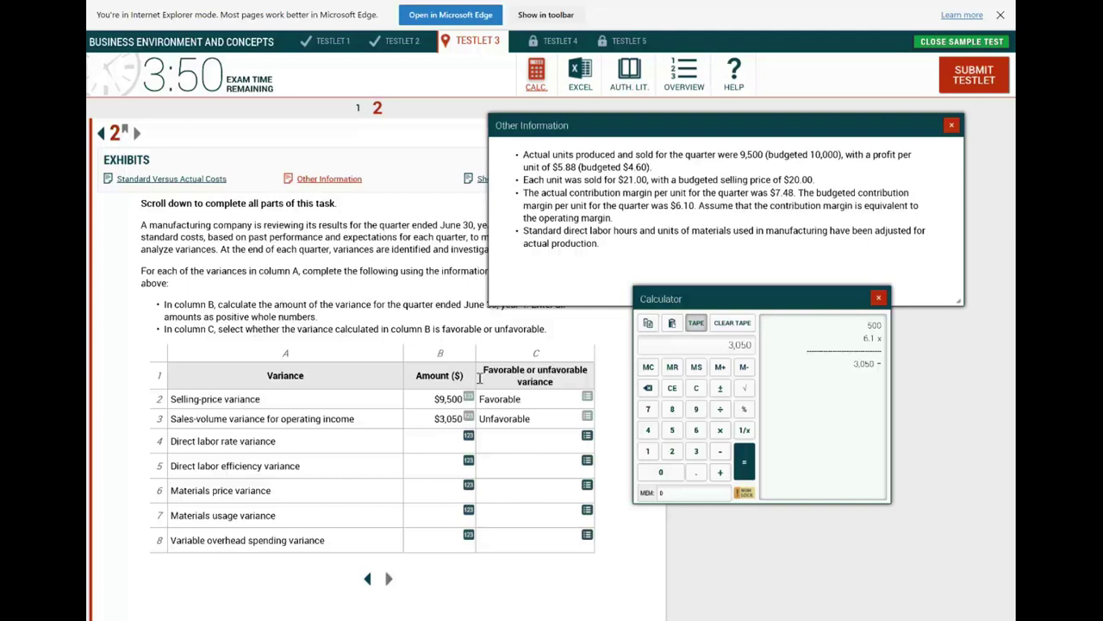
# - Close the calculator and the Other Information exhibit, and place the Standard Versus Actual Costs exhibit beside the answer table
pyautogui.doubleClick(204, 441)
pyautogui.moveTo(235, 440); pyautogui.dragTo(194, 441)
pyautogui.click(276, 440)
pyautogui.click(205, 442)
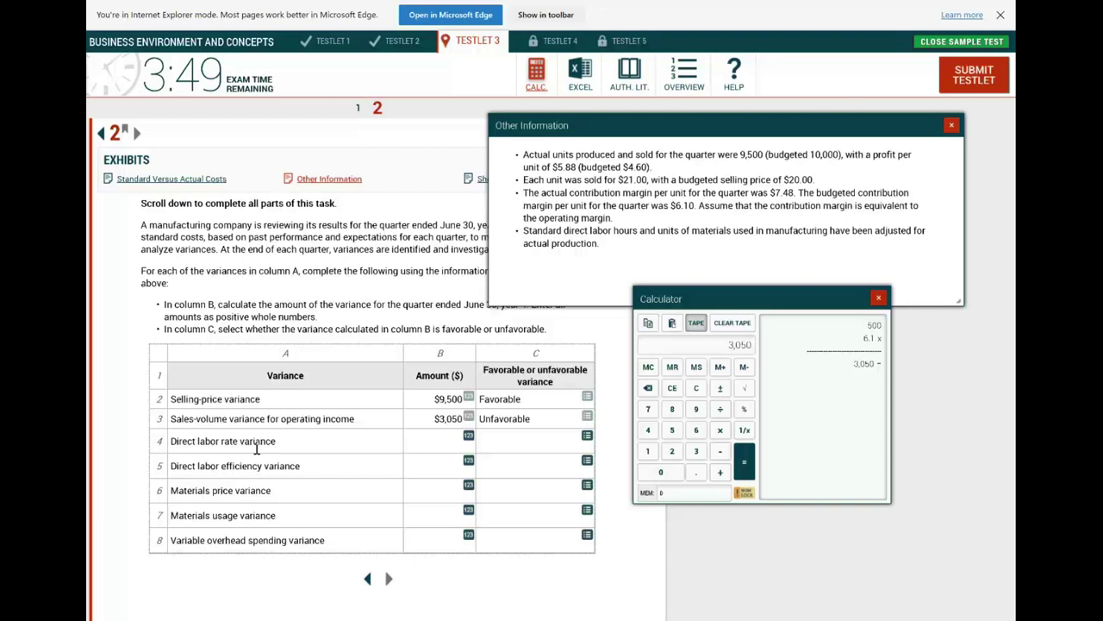
pyautogui.click(879, 298)
pyautogui.click(952, 125)
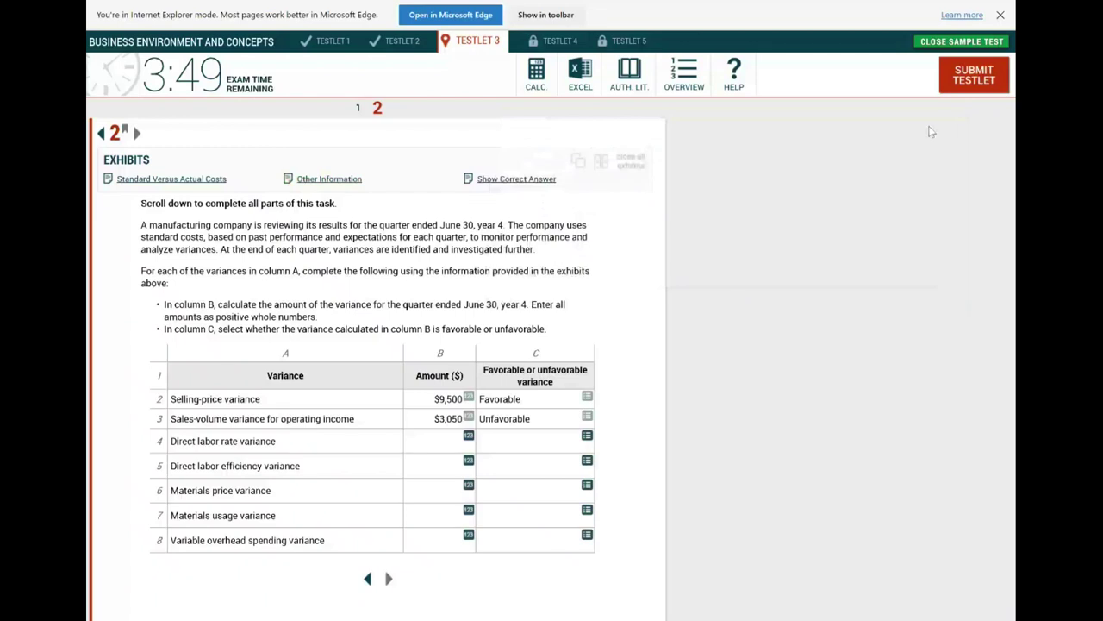
pyautogui.click(193, 179)
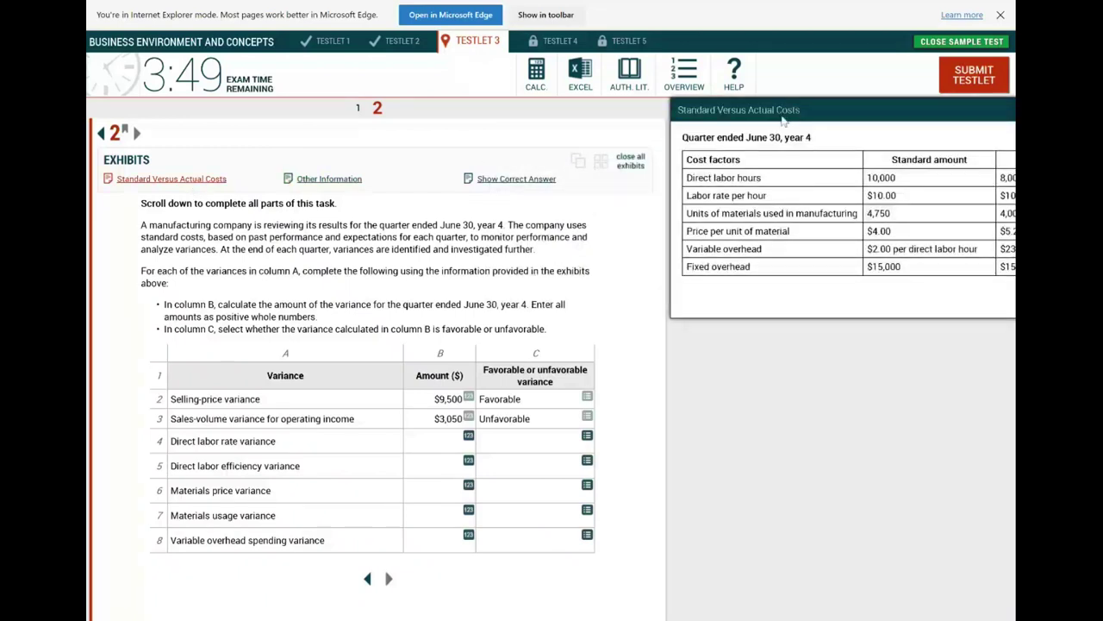
pyautogui.moveTo(788, 119); pyautogui.dragTo(629, 121)
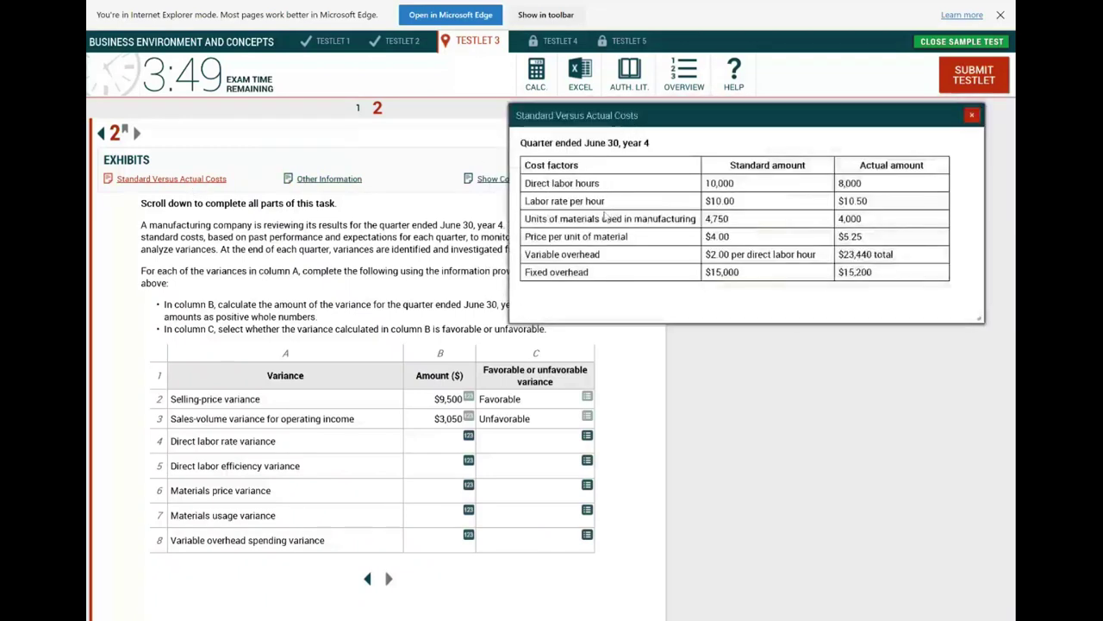
# - Compare the standard and actual labor rates per hour and mark the direct labor rate variance as Unfavorable
pyautogui.moveTo(735, 202); pyautogui.dragTo(705, 203)
pyautogui.moveTo(522, 203); pyautogui.dragTo(607, 203)
pyautogui.moveTo(705, 204); pyautogui.dragTo(731, 203)
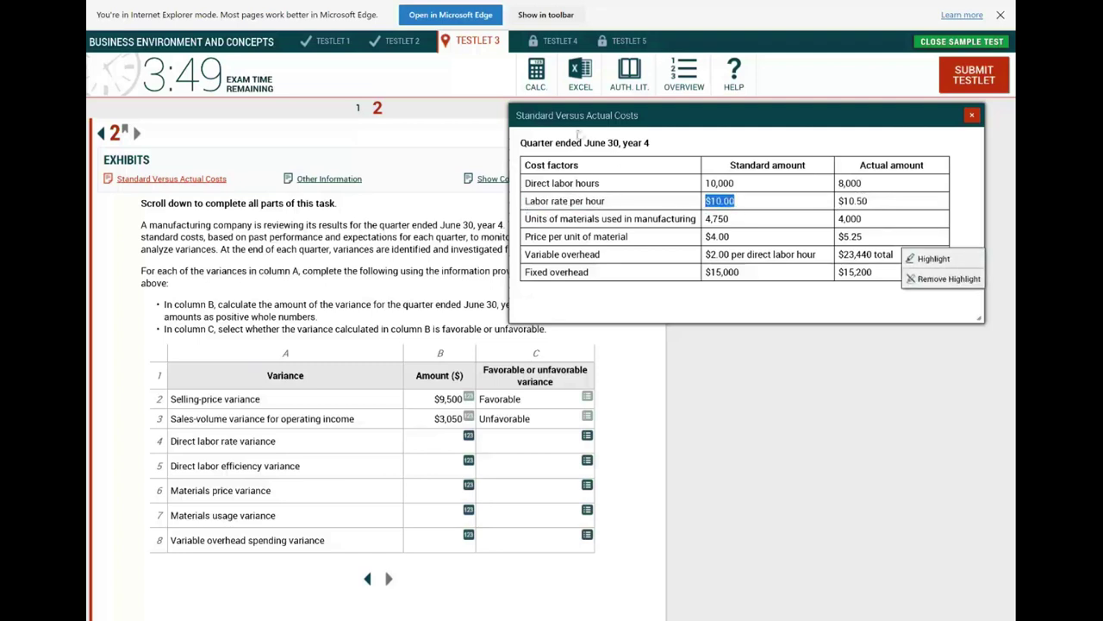
pyautogui.moveTo(871, 201); pyautogui.dragTo(838, 202)
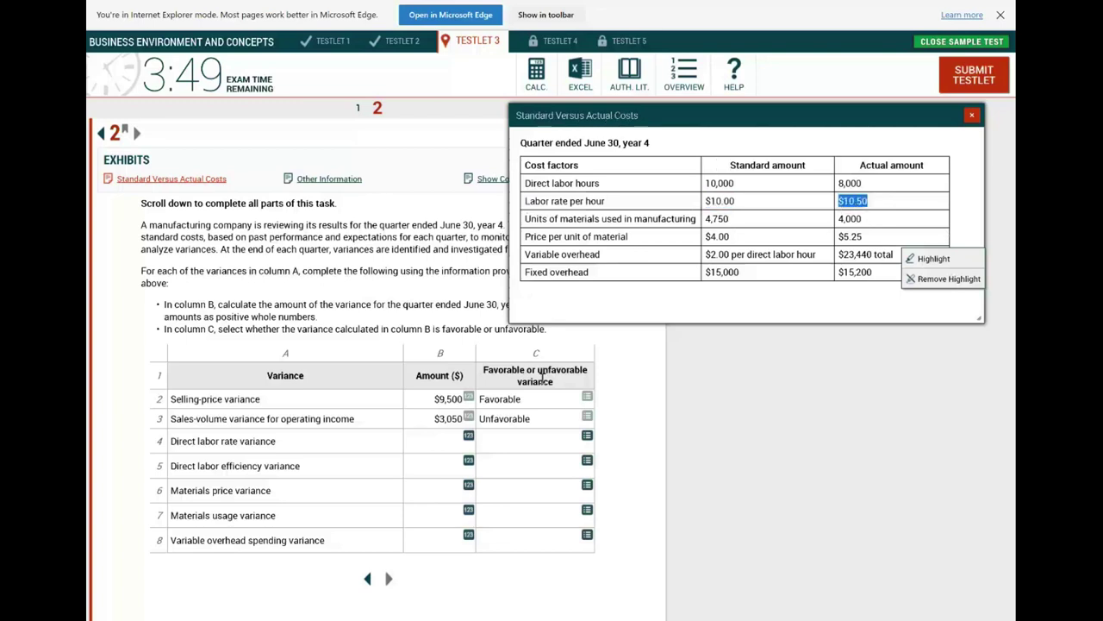
pyautogui.click(587, 437)
pyautogui.click(263, 374)
pyautogui.click(494, 412)
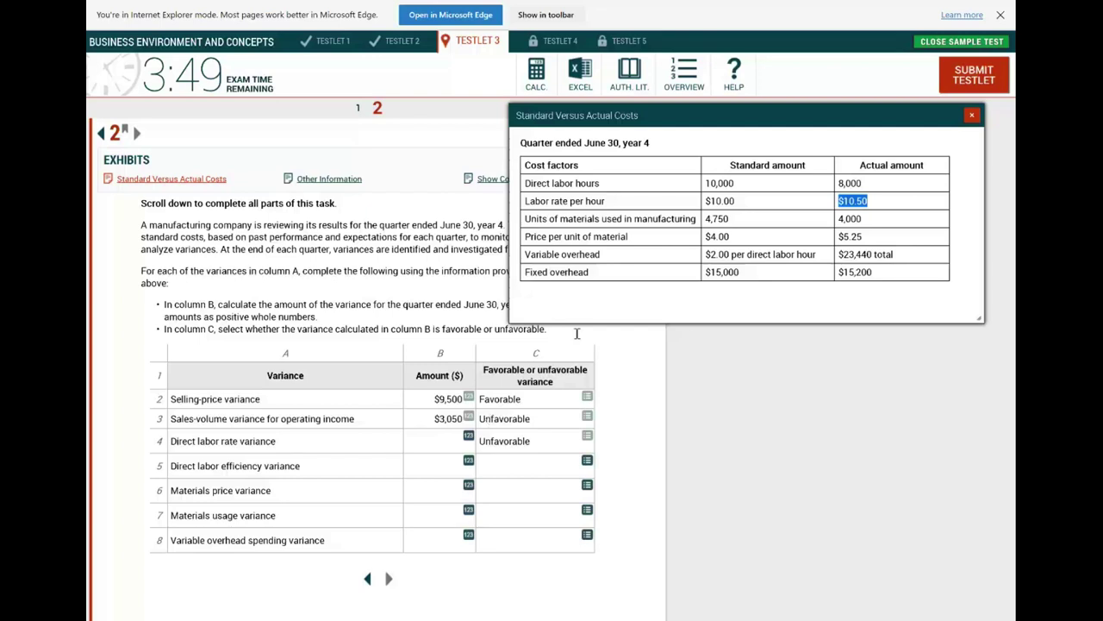
# - Check the actual direct labor hours and rate, and enter 4000 as the direct labor rate variance amount
pyautogui.moveTo(863, 184)
pyautogui.mouseDown()
pyautogui.moveTo(839, 192)
pyautogui.moveTo(866, 203)
pyautogui.mouseUp()
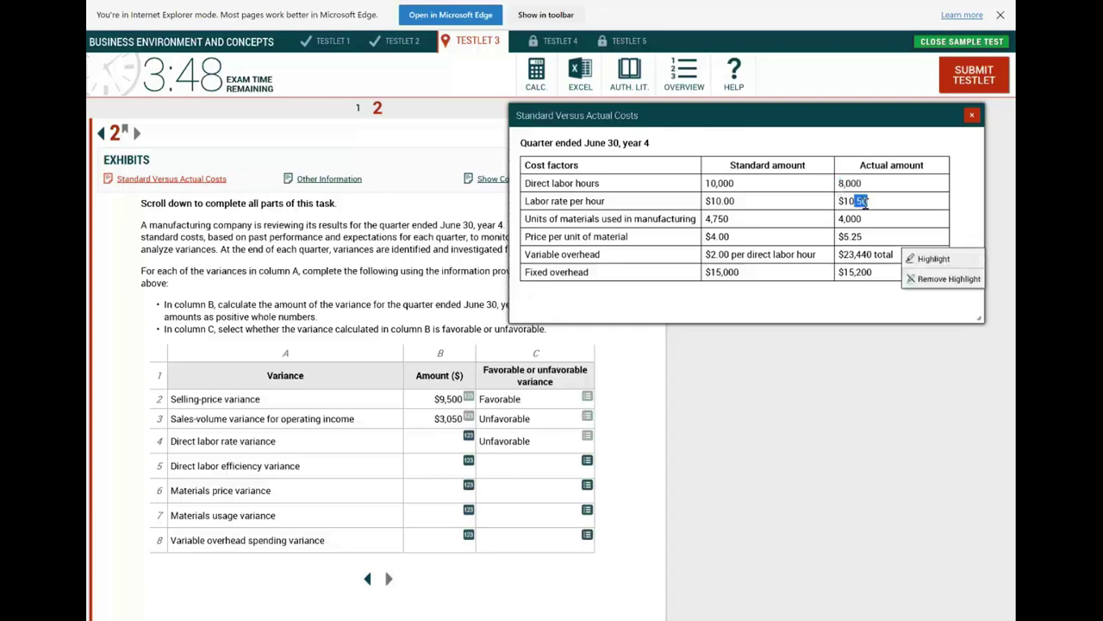
pyautogui.click(492, 283)
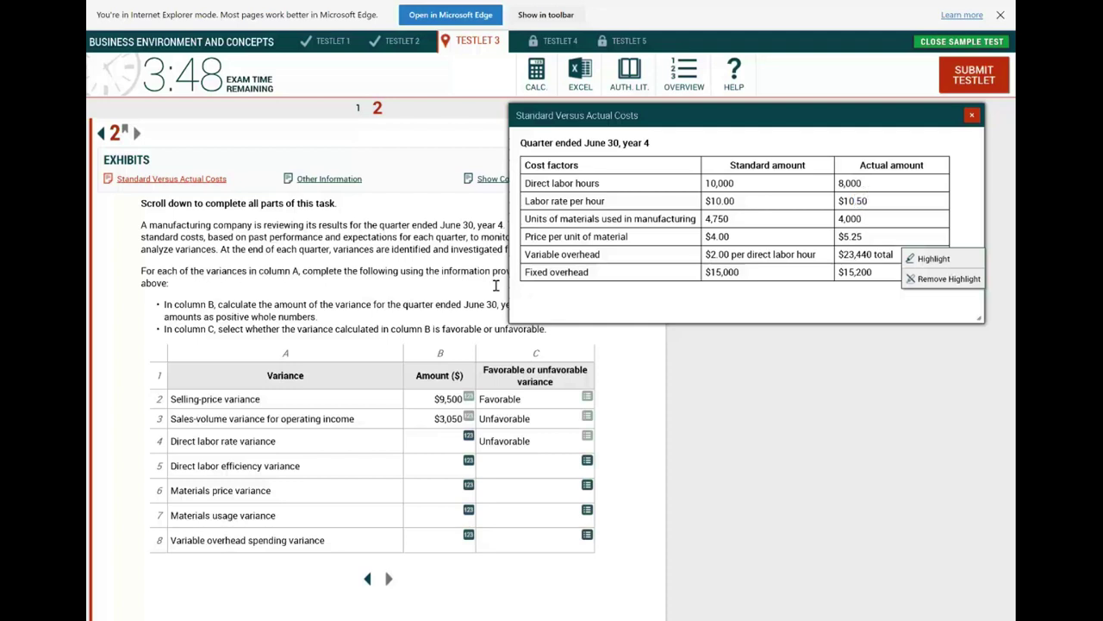
pyautogui.click(468, 436)
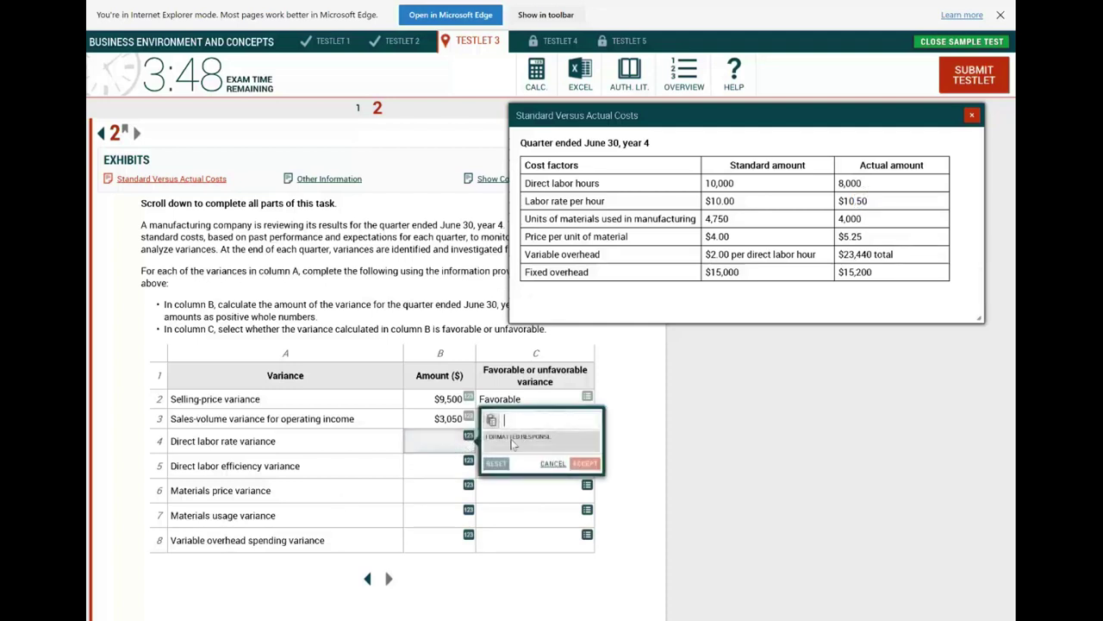
pyautogui.write('4000')
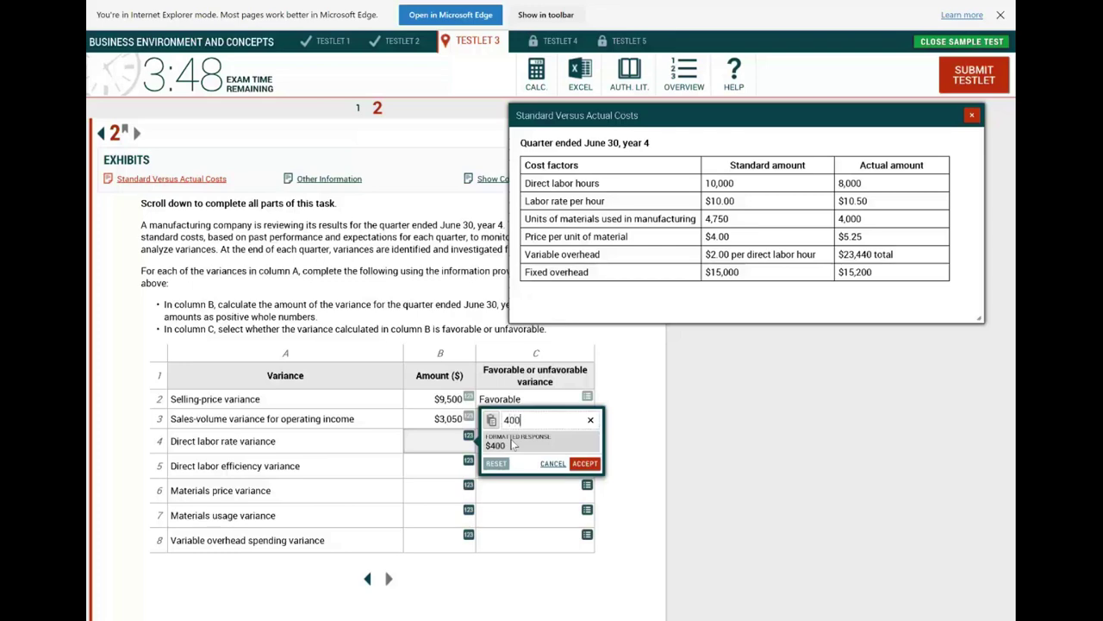
pyautogui.click(598, 467)
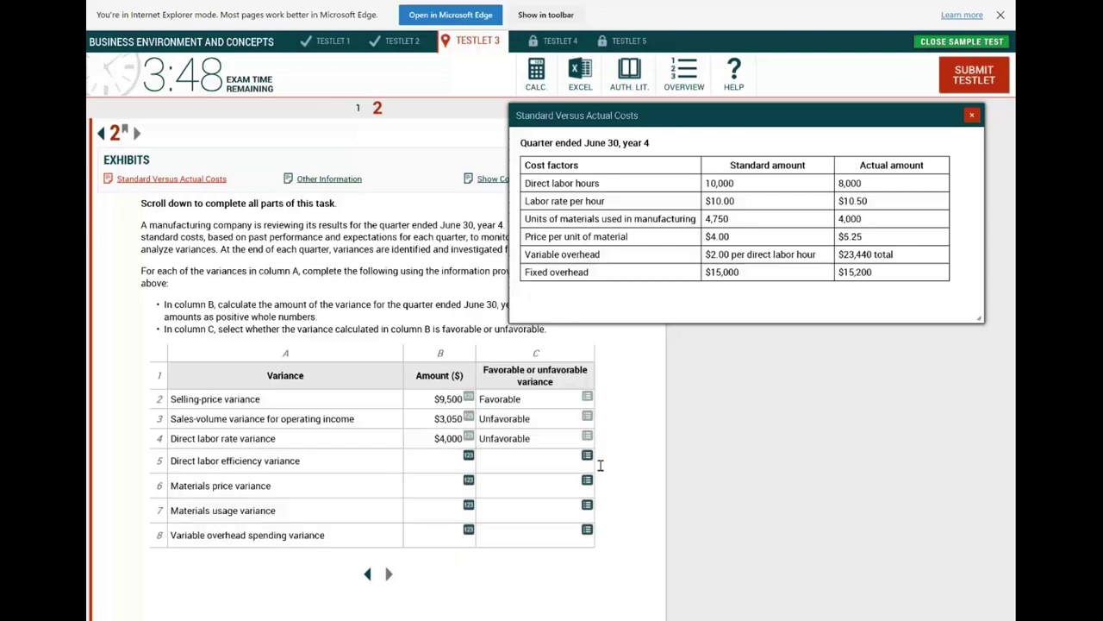
# - Switch to OneNote and handwrite a circled 1 and a circled 3 as widely spaced column headings on the blank page
pyautogui.hotkey('alt', 'Tab')
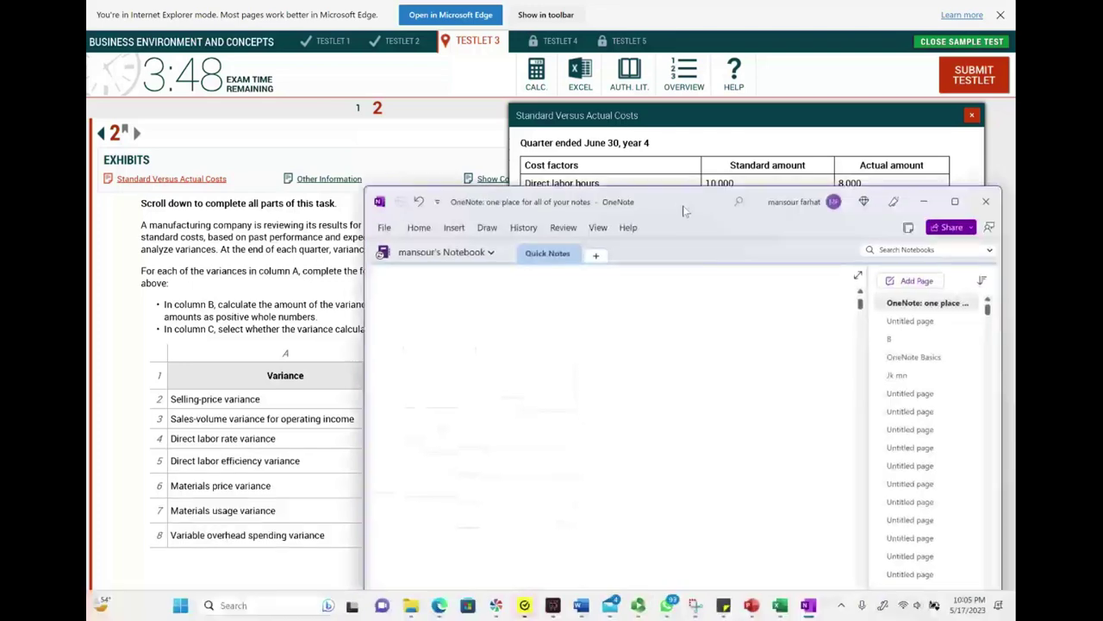
pyautogui.click(767, 120)
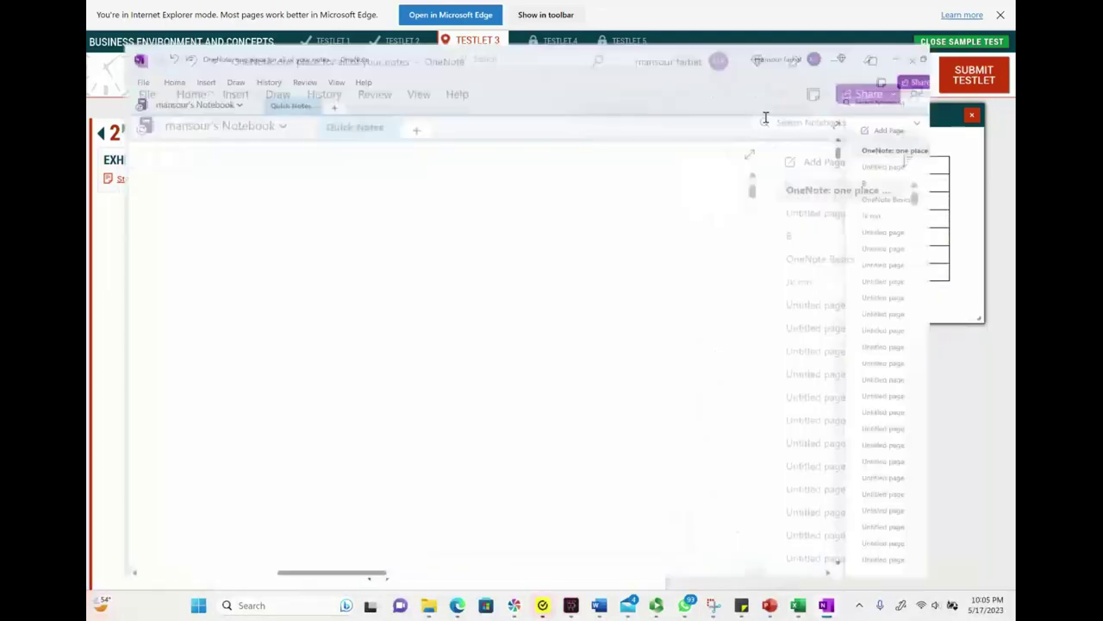
pyautogui.moveTo(205, 141)
pyautogui.mouseDown()
pyautogui.moveTo(205, 188)
pyautogui.moveTo(196, 122)
pyautogui.mouseUp()
pyautogui.moveTo(721, 134); pyautogui.dragTo(725, 179)
pyautogui.moveTo(713, 125)
pyautogui.mouseDown()
pyautogui.moveTo(698, 151)
pyautogui.moveTo(707, 107)
pyautogui.mouseUp()
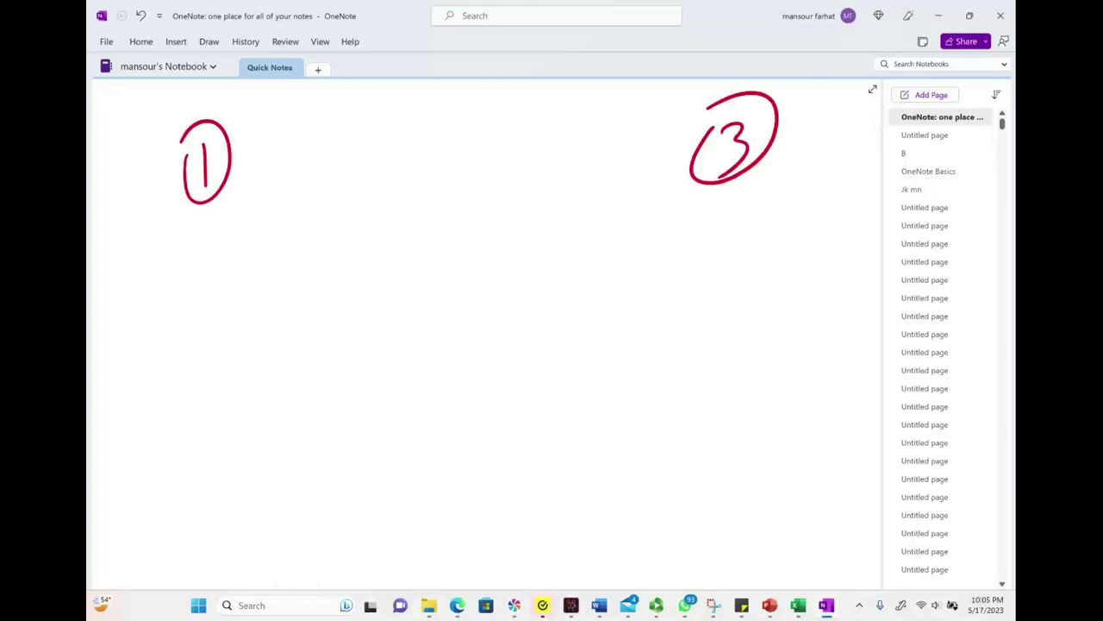
# - Handwrite AQ × AP beneath the circled 1
pyautogui.moveTo(169, 265)
pyautogui.mouseDown()
pyautogui.moveTo(197, 263)
pyautogui.moveTo(195, 245)
pyautogui.moveTo(226, 221)
pyautogui.mouseUp()
pyautogui.moveTo(219, 239); pyautogui.dragTo(245, 254)
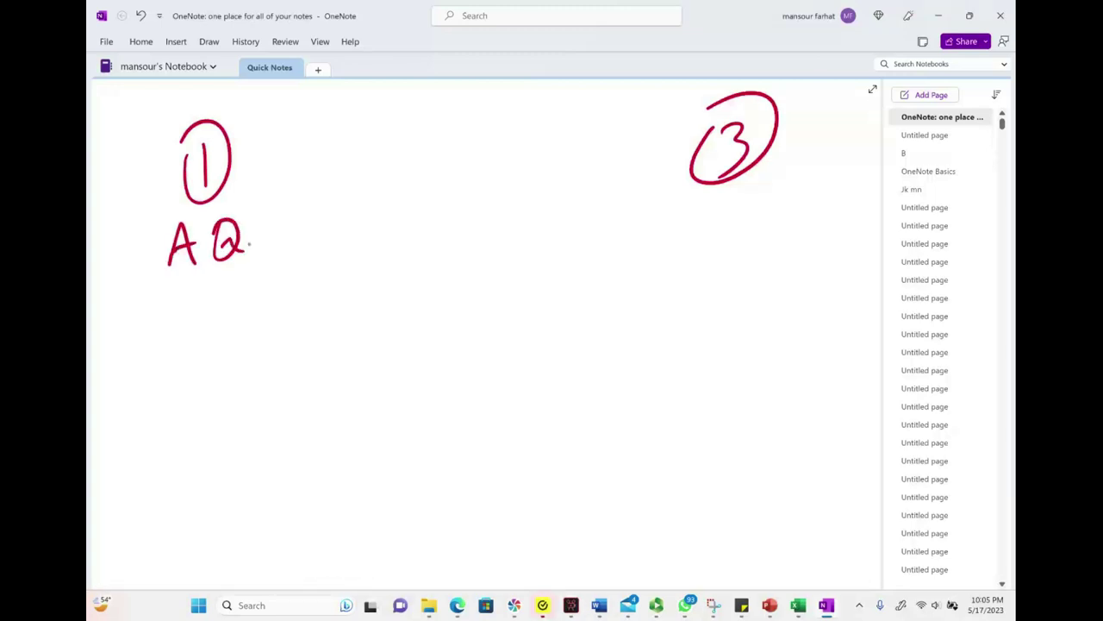
pyautogui.moveTo(125, 293)
pyautogui.mouseDown()
pyautogui.moveTo(132, 337)
pyautogui.moveTo(191, 321)
pyautogui.moveTo(203, 298)
pyautogui.mouseUp()
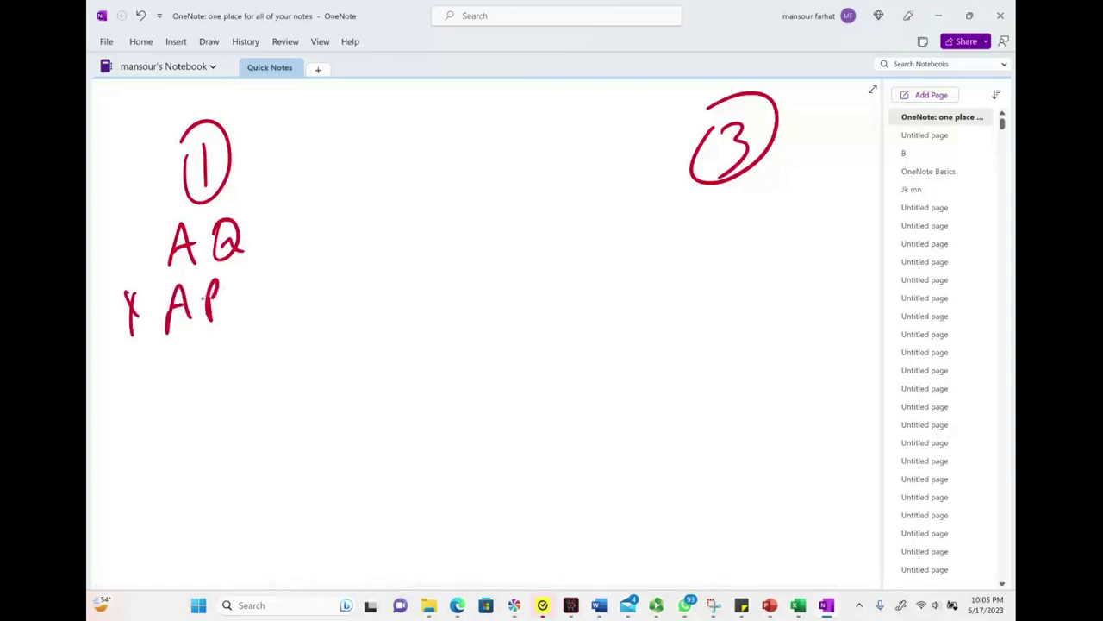
# - Handwrite SQ × SP beneath the circled 3 and draw a line under the formulas in both columns
pyautogui.moveTo(692, 196)
pyautogui.mouseDown()
pyautogui.moveTo(673, 206)
pyautogui.moveTo(671, 237)
pyautogui.mouseUp()
pyautogui.moveTo(723, 195); pyautogui.dragTo(740, 223)
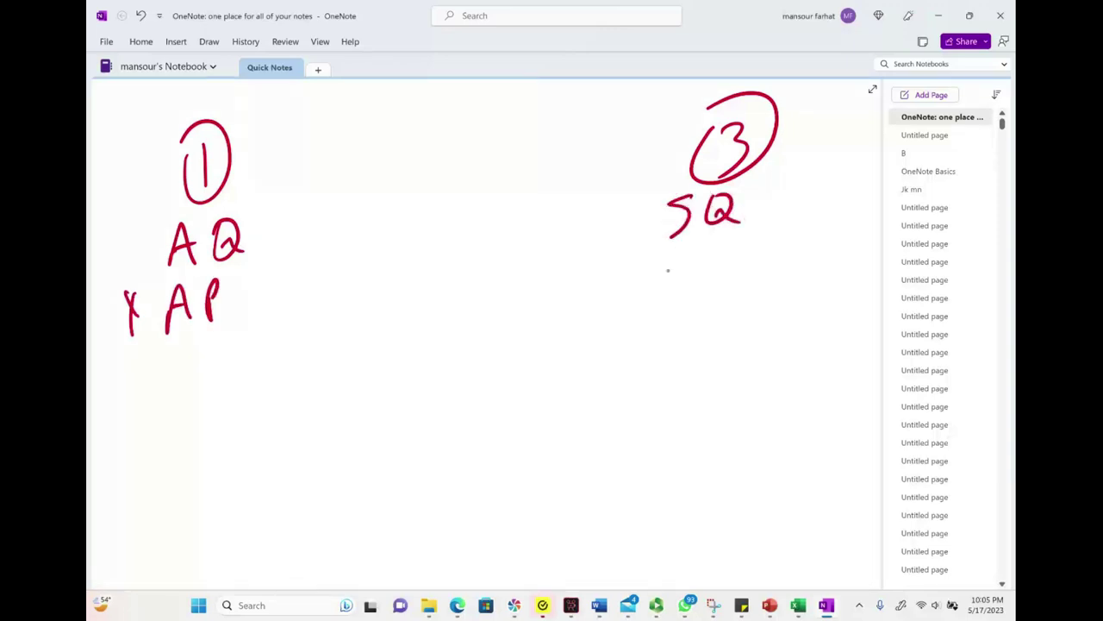
pyautogui.moveTo(651, 268)
pyautogui.mouseDown()
pyautogui.moveTo(664, 290)
pyautogui.moveTo(652, 292)
pyautogui.mouseUp()
pyautogui.moveTo(693, 254)
pyautogui.mouseDown()
pyautogui.moveTo(675, 288)
pyautogui.moveTo(721, 291)
pyautogui.mouseUp()
pyautogui.moveTo(716, 252); pyautogui.dragTo(723, 272)
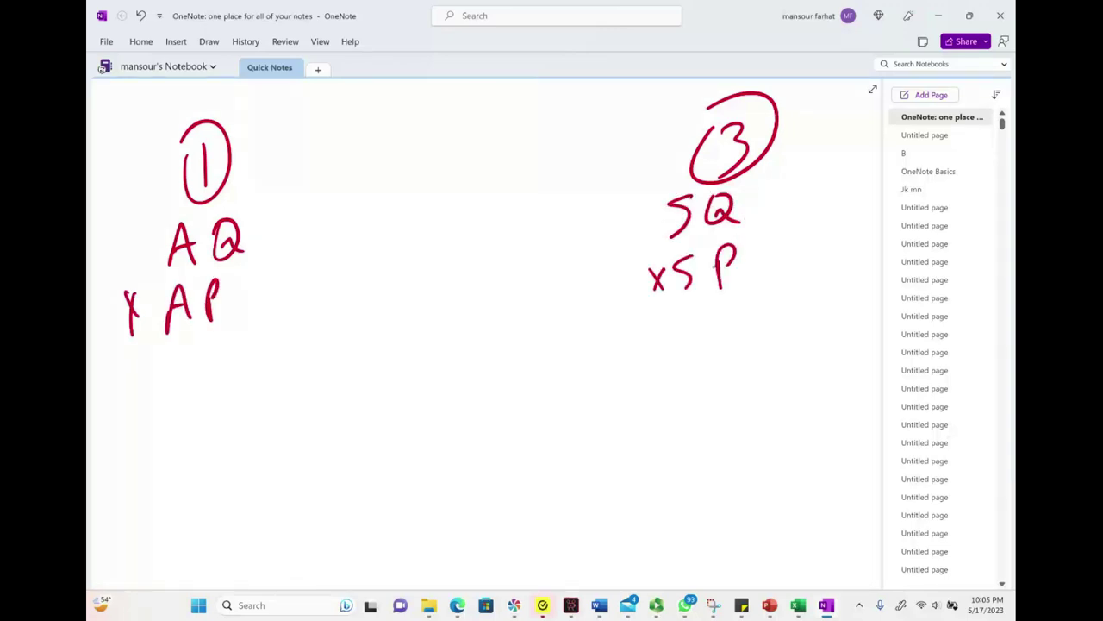
pyautogui.moveTo(120, 362); pyautogui.dragTo(256, 353)
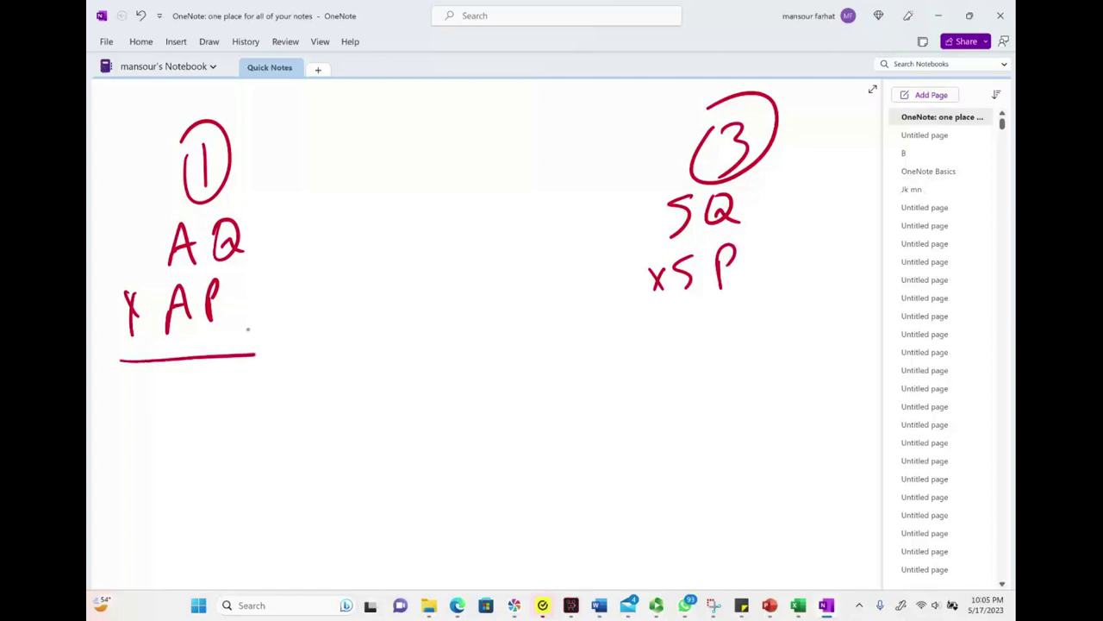
pyautogui.moveTo(632, 330); pyautogui.dragTo(776, 317)
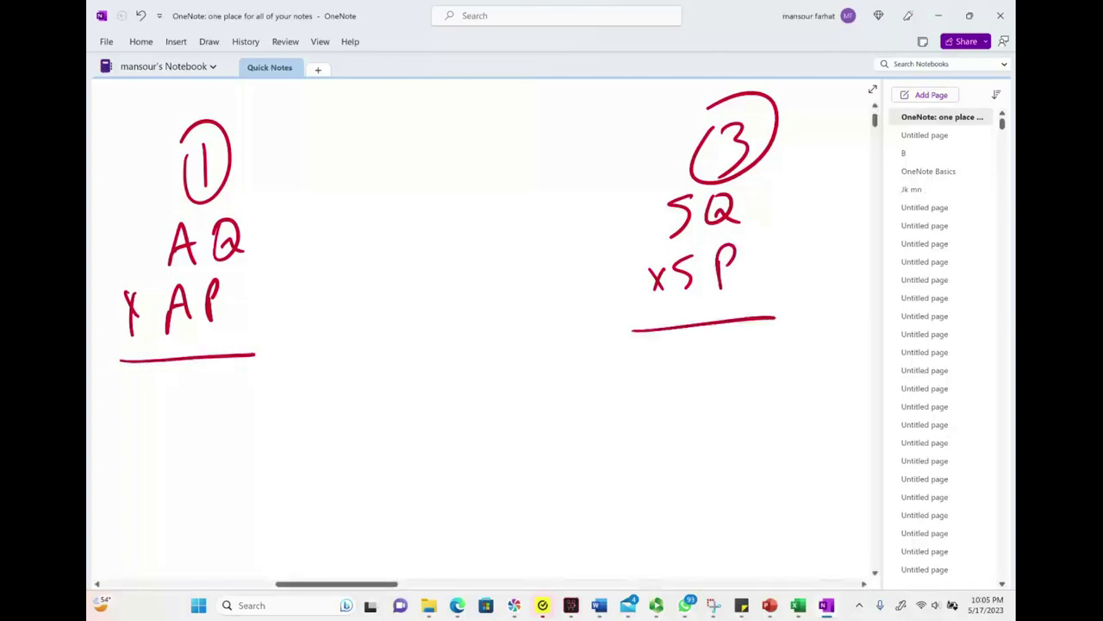
# - Add a middle column headed by a circled 2 with AQ and SP, drawing arrows from column 1's AQ and column 3's SP
pyautogui.moveTo(421, 121)
pyautogui.mouseDown()
pyautogui.moveTo(422, 160)
pyautogui.moveTo(455, 155)
pyautogui.mouseUp()
pyautogui.moveTo(466, 96)
pyautogui.mouseDown()
pyautogui.moveTo(412, 105)
pyautogui.moveTo(450, 91)
pyautogui.mouseUp()
pyautogui.moveTo(255, 241)
pyautogui.mouseDown()
pyautogui.moveTo(369, 224)
pyautogui.moveTo(343, 250)
pyautogui.moveTo(452, 226)
pyautogui.mouseUp()
pyautogui.moveTo(636, 282); pyautogui.dragTo(533, 301)
pyautogui.moveTo(426, 276)
pyautogui.mouseDown()
pyautogui.moveTo(395, 300)
pyautogui.moveTo(414, 321)
pyautogui.mouseUp()
pyautogui.moveTo(437, 277)
pyautogui.mouseDown()
pyautogui.moveTo(440, 315)
pyautogui.moveTo(440, 295)
pyautogui.mouseUp()
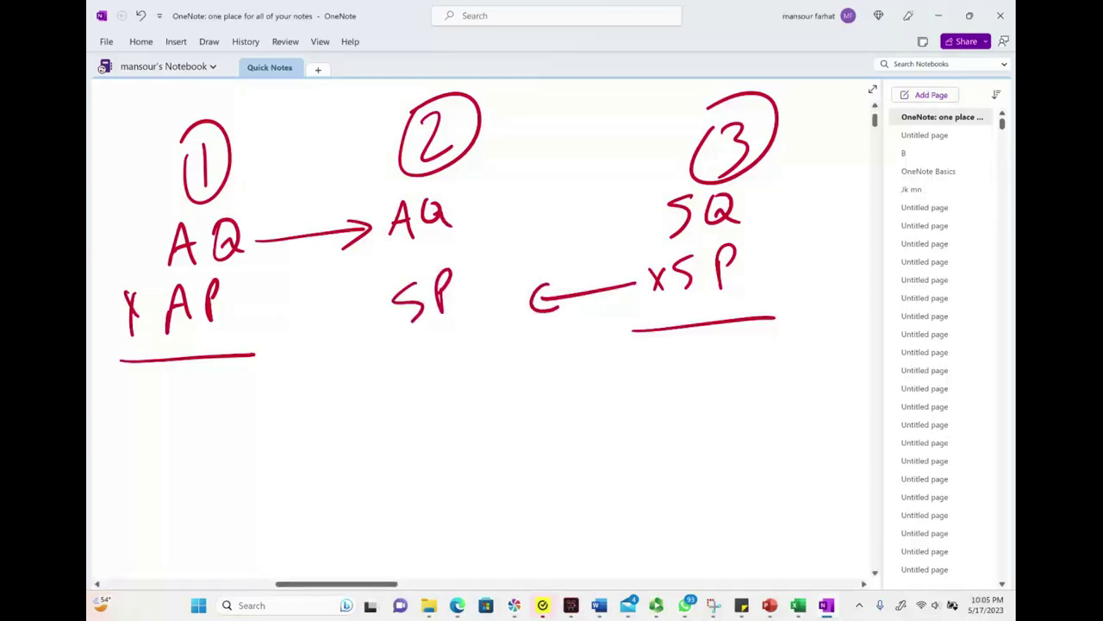
# - Draw a bracket joining columns 1 and 2 labelled Rate and Price, and a second bracket joining columns 2 and 3
pyautogui.moveTo(120, 360)
pyautogui.mouseDown()
pyautogui.moveTo(254, 401)
pyautogui.moveTo(471, 319)
pyautogui.mouseUp()
pyautogui.moveTo(233, 433); pyautogui.dragTo(236, 461)
pyautogui.moveTo(235, 422)
pyautogui.mouseDown()
pyautogui.moveTo(248, 441)
pyautogui.moveTo(329, 436)
pyautogui.mouseUp()
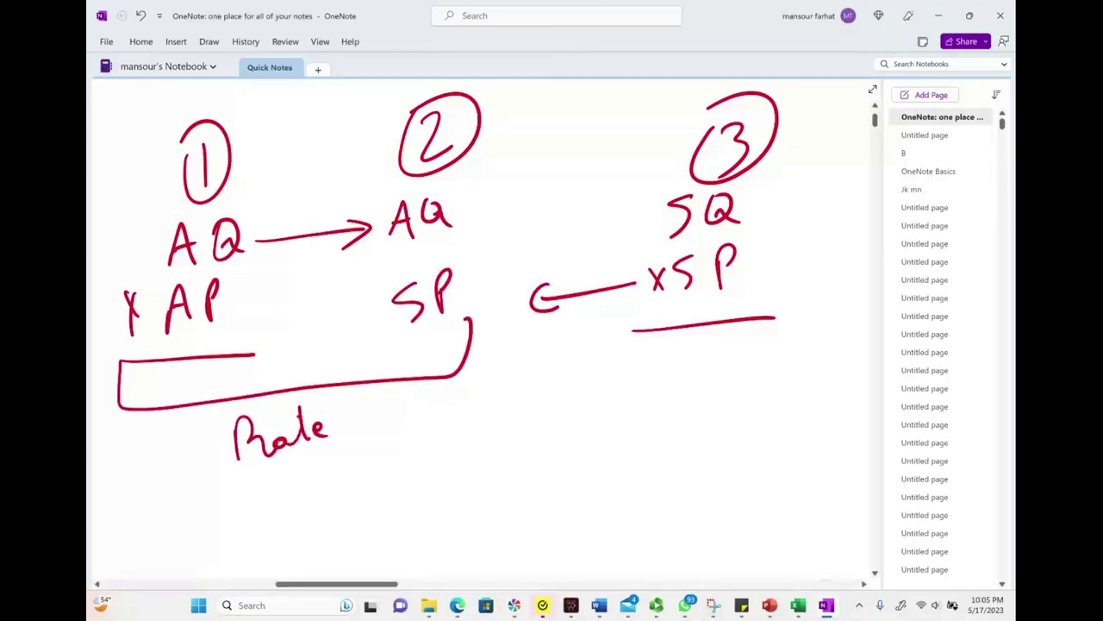
pyautogui.moveTo(414, 362)
pyautogui.mouseDown()
pyautogui.moveTo(415, 387)
pyautogui.moveTo(727, 393)
pyautogui.moveTo(766, 328)
pyautogui.mouseUp()
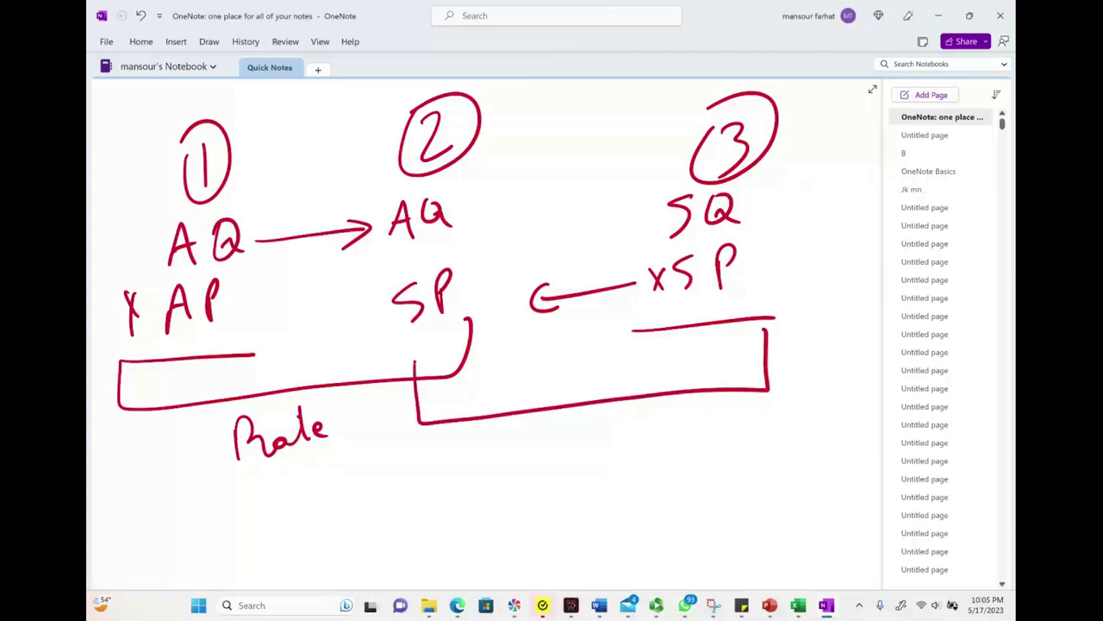
pyautogui.moveTo(253, 472)
pyautogui.mouseDown()
pyautogui.moveTo(255, 505)
pyautogui.moveTo(261, 488)
pyautogui.mouseUp()
pyautogui.moveTo(268, 481); pyautogui.dragTo(316, 487)
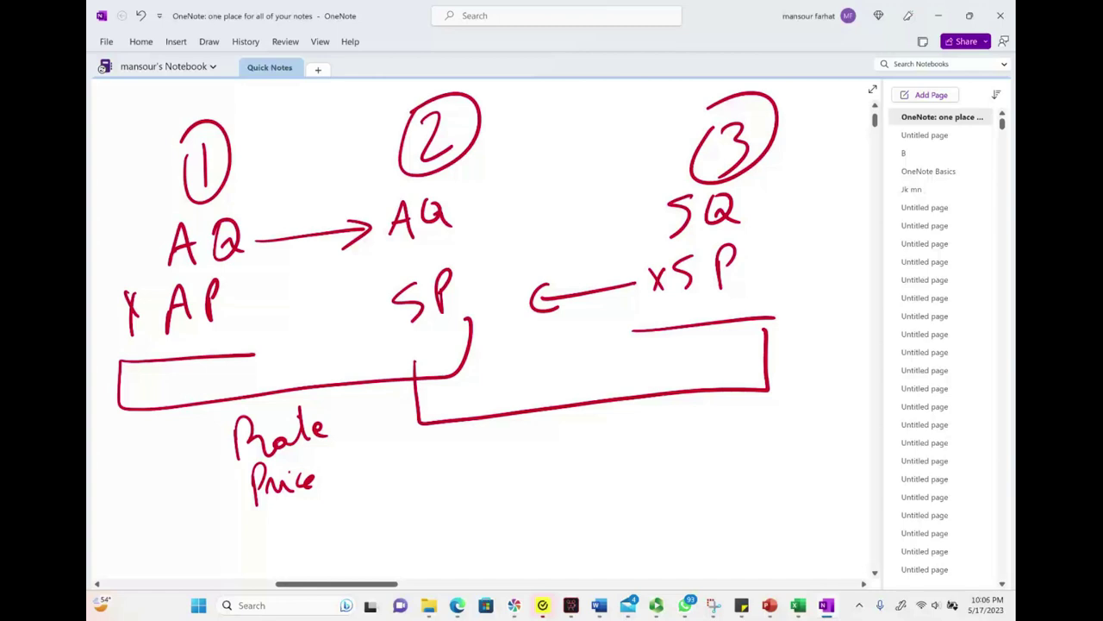
# - Handwrite Quantity and Efficiency beneath the bracket joining columns 2 and 3
pyautogui.moveTo(552, 425)
pyautogui.mouseDown()
pyautogui.moveTo(561, 454)
pyautogui.moveTo(640, 440)
pyautogui.mouseUp()
pyautogui.moveTo(641, 426)
pyautogui.mouseDown()
pyautogui.moveTo(651, 449)
pyautogui.moveTo(644, 431)
pyautogui.mouseUp()
pyautogui.moveTo(559, 472)
pyautogui.mouseDown()
pyautogui.moveTo(547, 500)
pyautogui.moveTo(564, 484)
pyautogui.mouseUp()
pyautogui.moveTo(579, 470)
pyautogui.mouseDown()
pyautogui.moveTo(572, 498)
pyautogui.moveTo(597, 469)
pyautogui.moveTo(598, 498)
pyautogui.mouseUp()
pyautogui.moveTo(618, 481)
pyautogui.mouseDown()
pyautogui.moveTo(616, 498)
pyautogui.moveTo(700, 490)
pyautogui.mouseUp()
pyautogui.moveTo(695, 474)
pyautogui.mouseDown()
pyautogui.moveTo(705, 504)
pyautogui.moveTo(709, 488)
pyautogui.mouseUp()
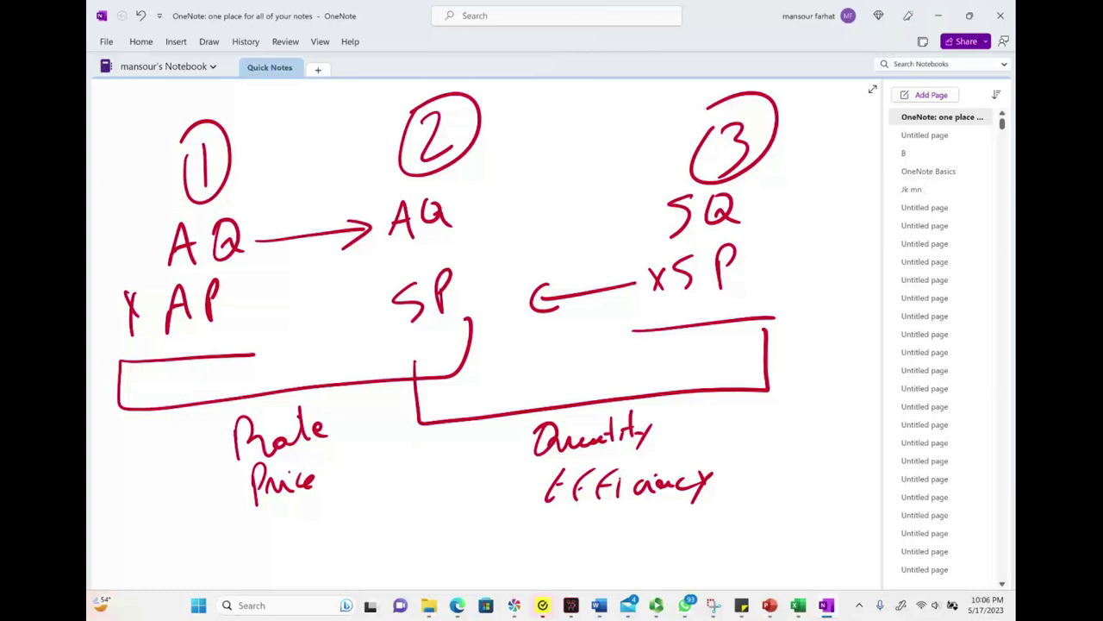
# - Mark AQ in columns 1 and 2 with small arrows, and circle the A of AP and the S of SP
pyautogui.moveTo(266, 182); pyautogui.dragTo(238, 216)
pyautogui.moveTo(484, 169)
pyautogui.mouseDown()
pyautogui.moveTo(461, 195)
pyautogui.moveTo(476, 193)
pyautogui.mouseUp()
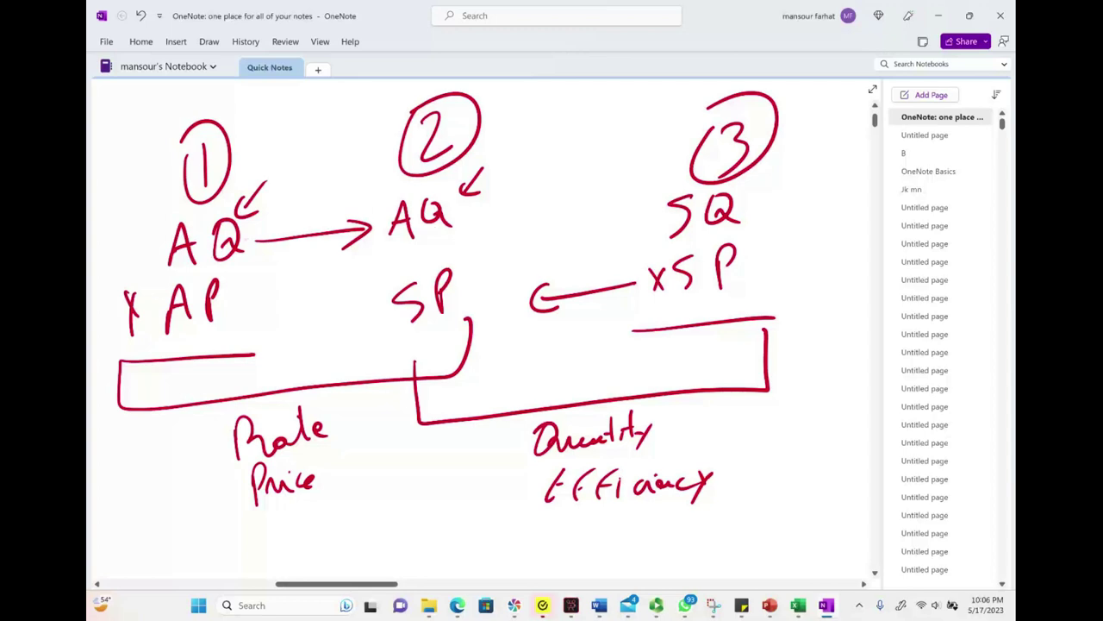
pyautogui.moveTo(155, 332)
pyautogui.mouseDown()
pyautogui.moveTo(165, 273)
pyautogui.moveTo(157, 338)
pyautogui.mouseUp()
pyautogui.moveTo(406, 269); pyautogui.dragTo(411, 268)
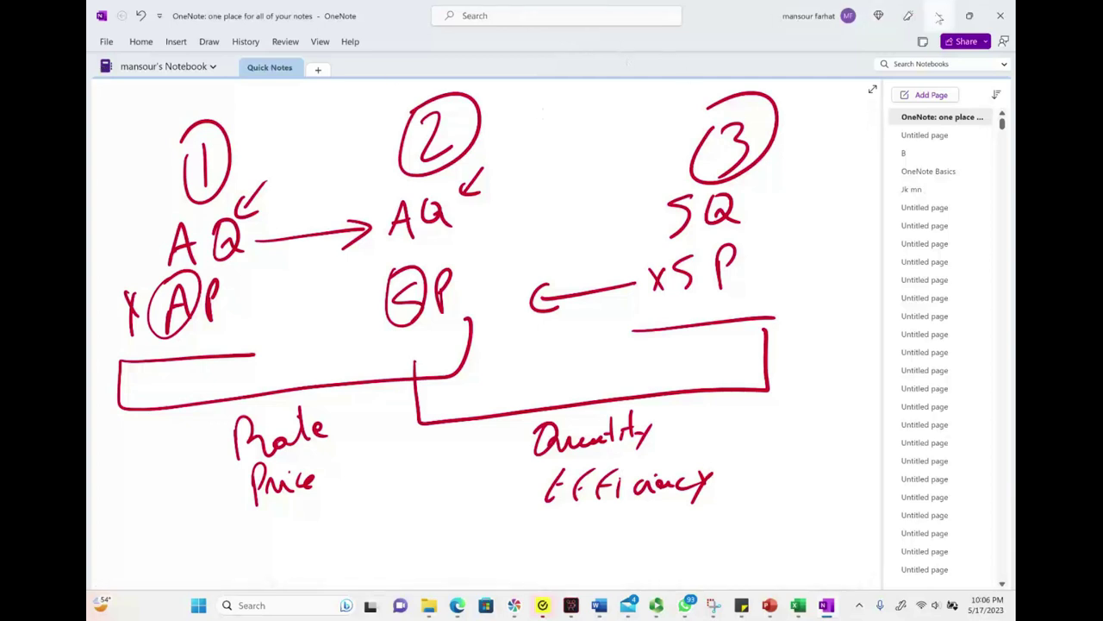
# - Return to the exam, compare standard and actual direct labor hours, and mark the direct labor efficiency variance as Favorable
pyautogui.click(940, 17)
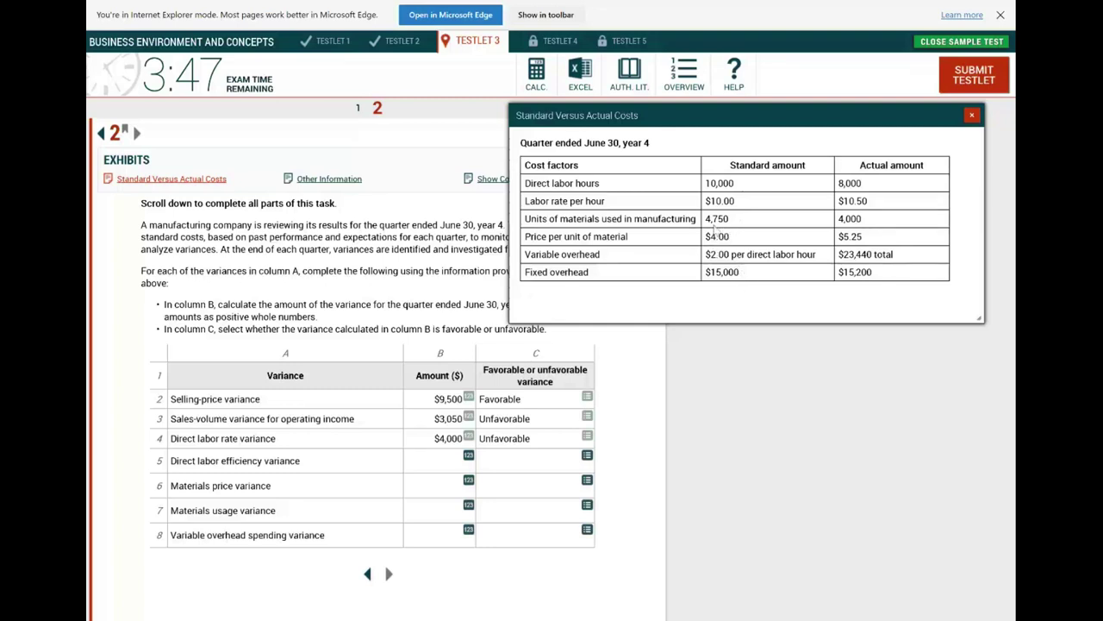
pyautogui.moveTo(735, 200); pyautogui.dragTo(712, 201)
pyautogui.doubleClick(733, 184)
pyautogui.moveTo(740, 190); pyautogui.dragTo(705, 191)
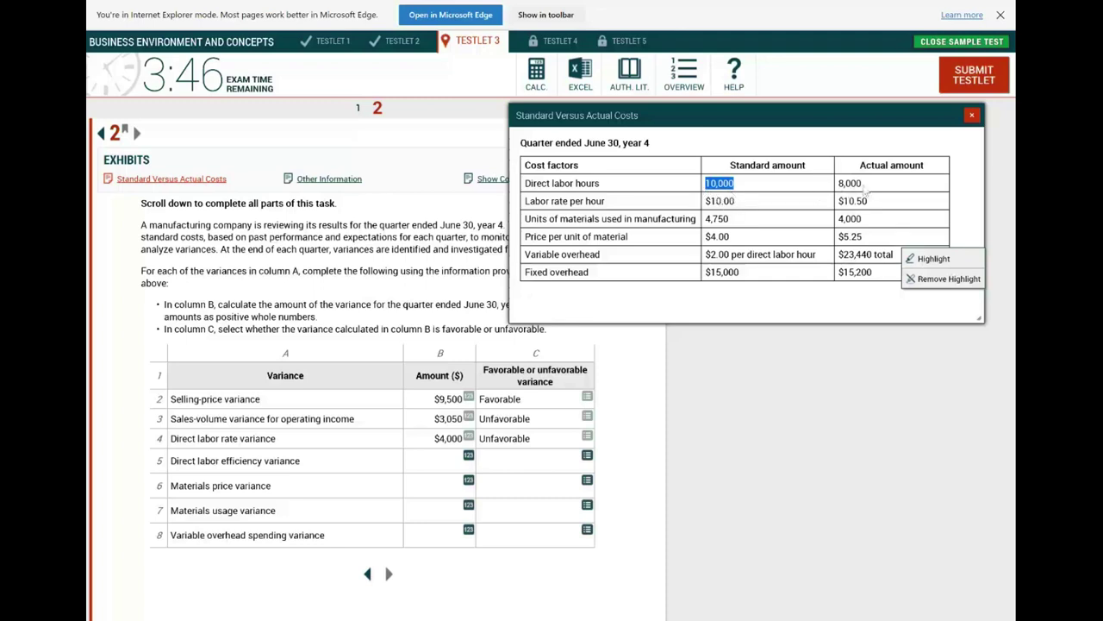
pyautogui.moveTo(866, 186); pyautogui.dragTo(840, 190)
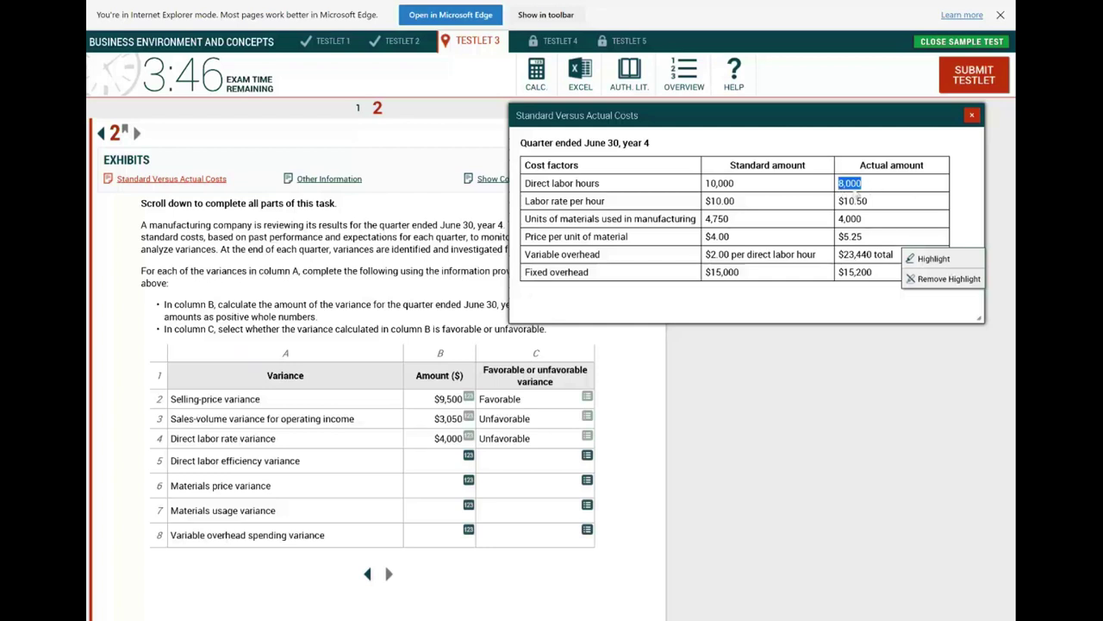
pyautogui.moveTo(864, 186); pyautogui.dragTo(821, 192)
pyautogui.click(588, 456)
pyautogui.click(235, 356)
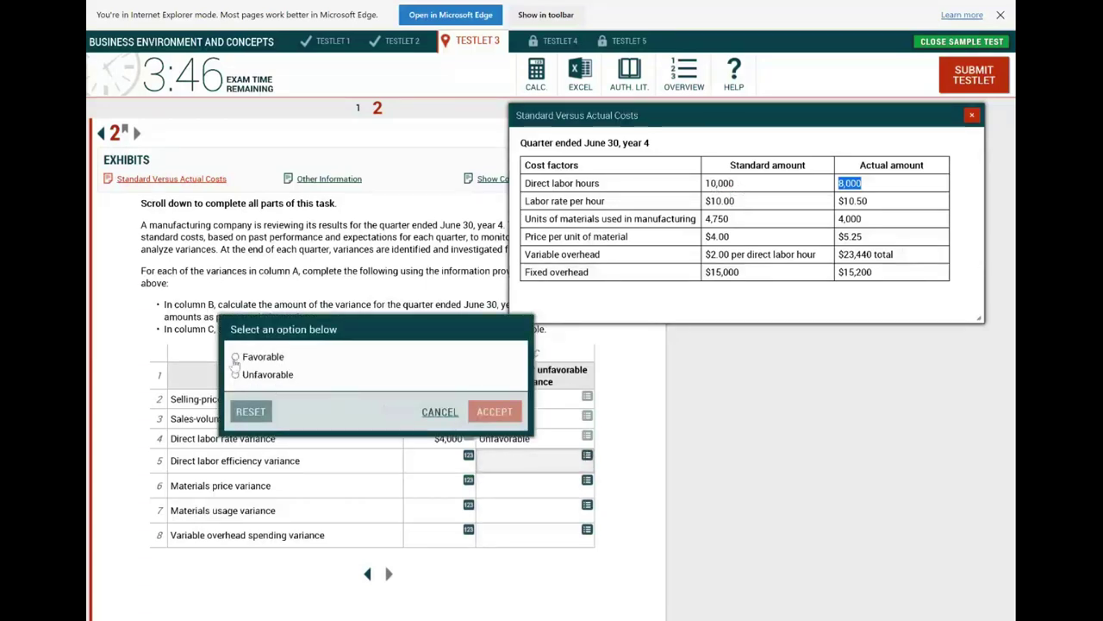
pyautogui.click(495, 413)
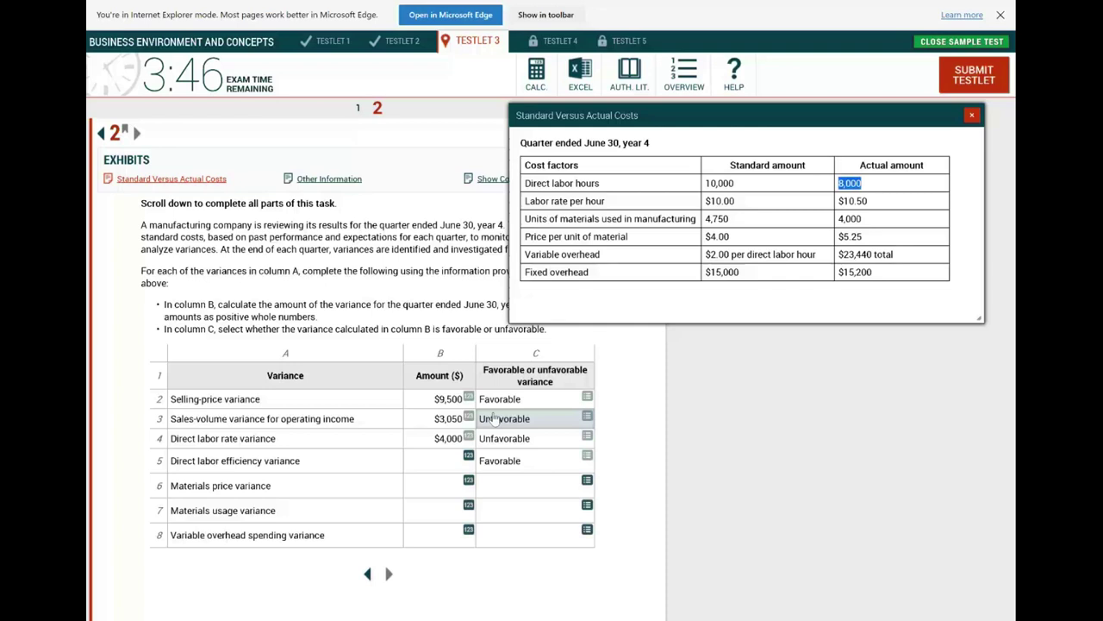
# - Use the standard labor rate per hour to enter 20000 as the direct labor efficiency variance amount
pyautogui.doubleClick(733, 201)
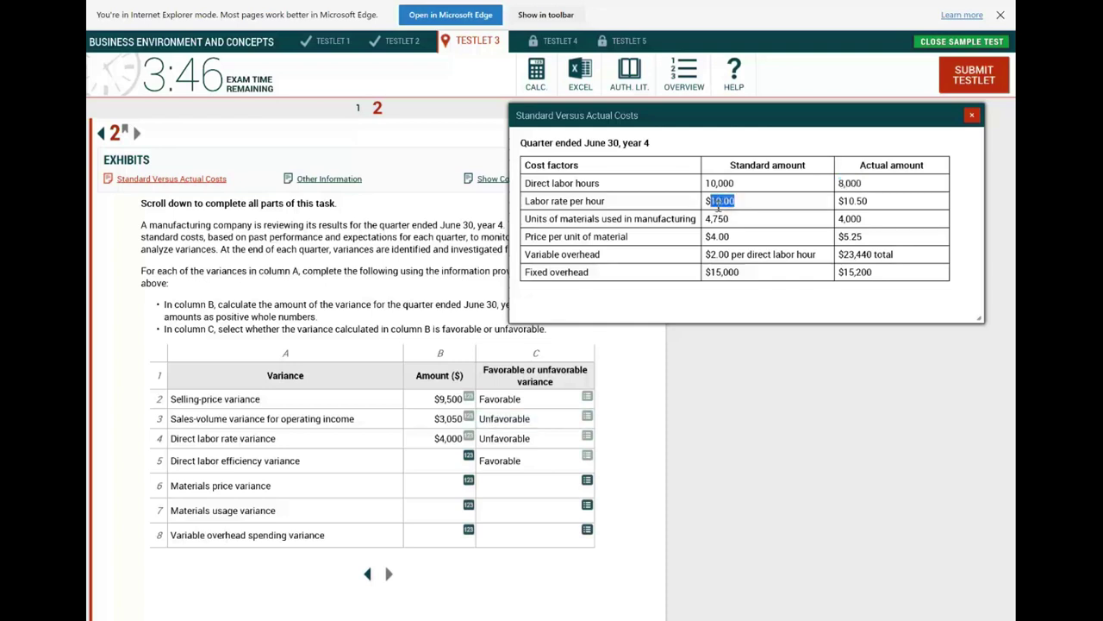
pyautogui.click(471, 465)
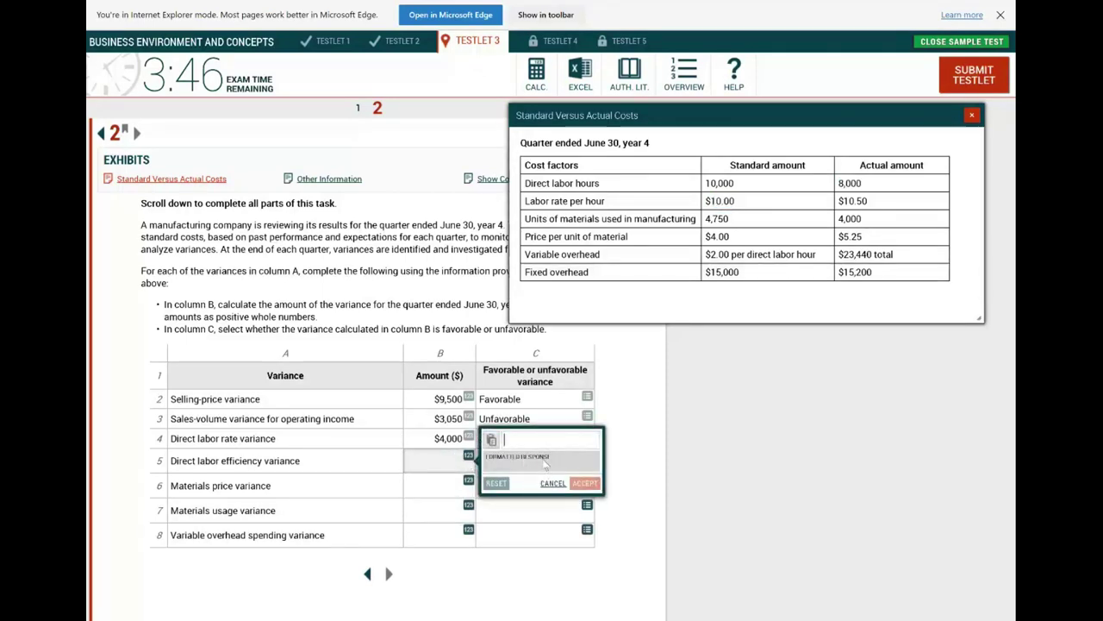
pyautogui.write('2')
pyautogui.write('0,00')
pyautogui.write('0000')
pyautogui.click(584, 483)
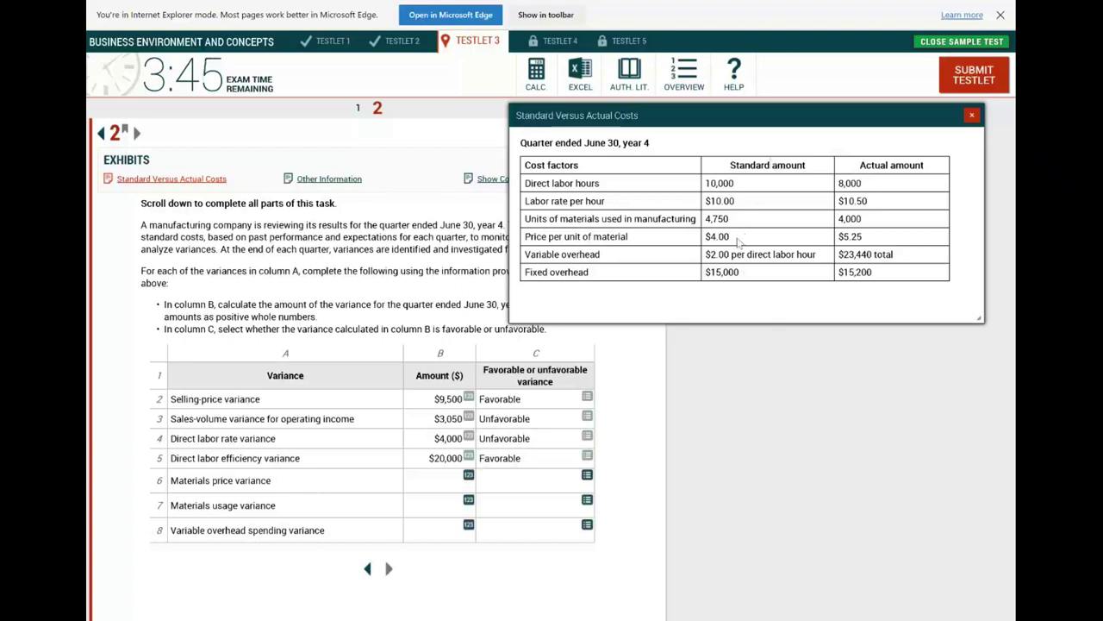
# - Compare the standard and actual price per unit of material and mark the materials price variance as Unfavorable
pyautogui.moveTo(735, 240); pyautogui.dragTo(708, 250)
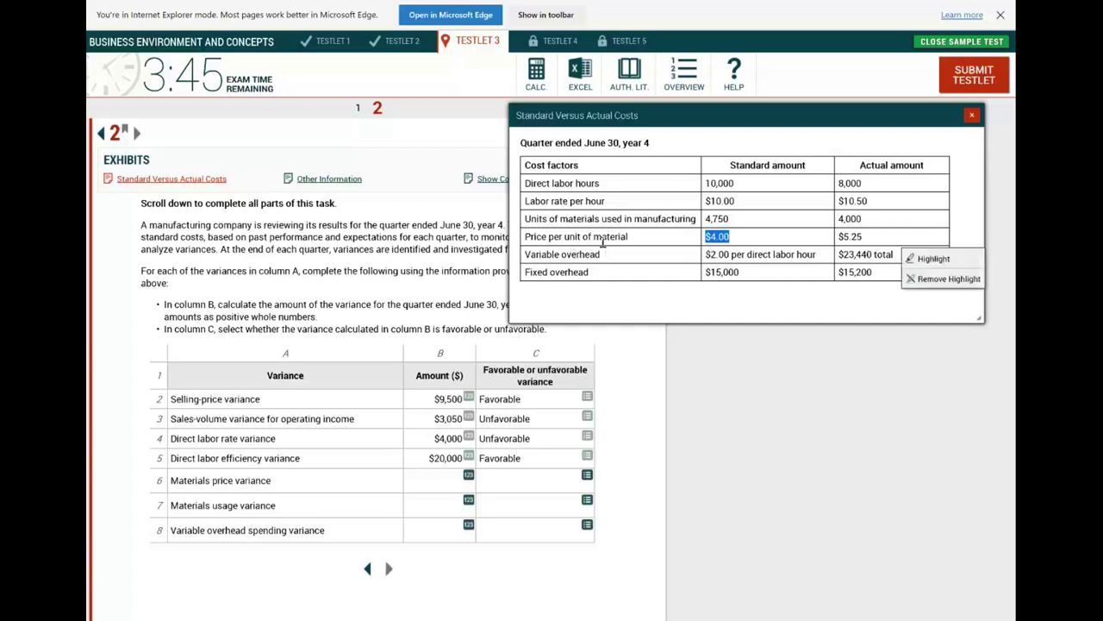
pyautogui.moveTo(865, 242); pyautogui.dragTo(838, 243)
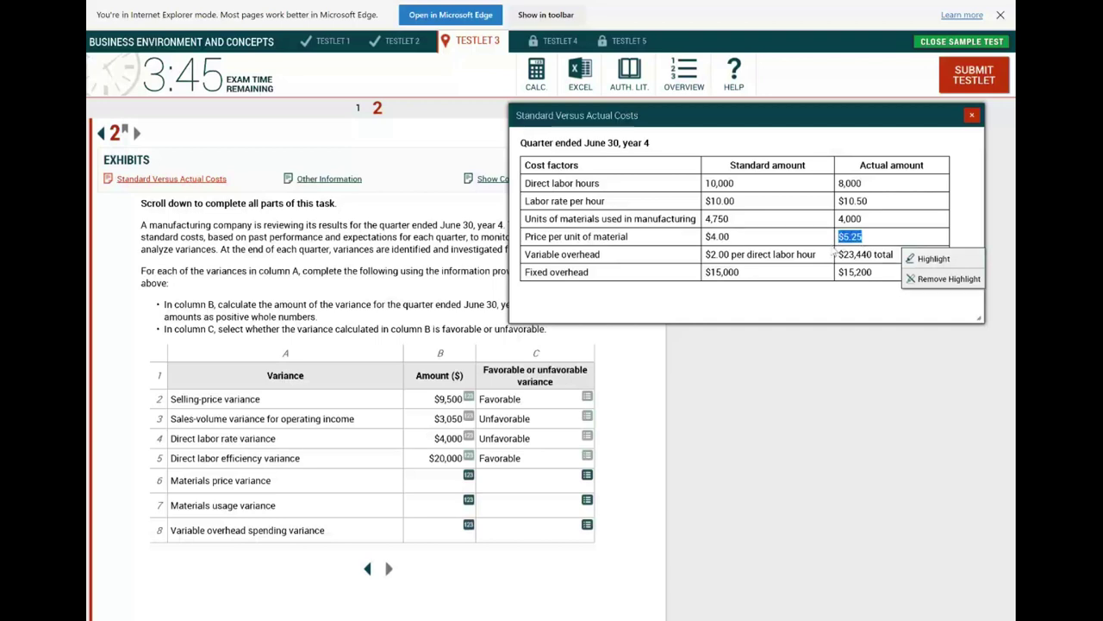
pyautogui.click(522, 480)
pyautogui.click(236, 375)
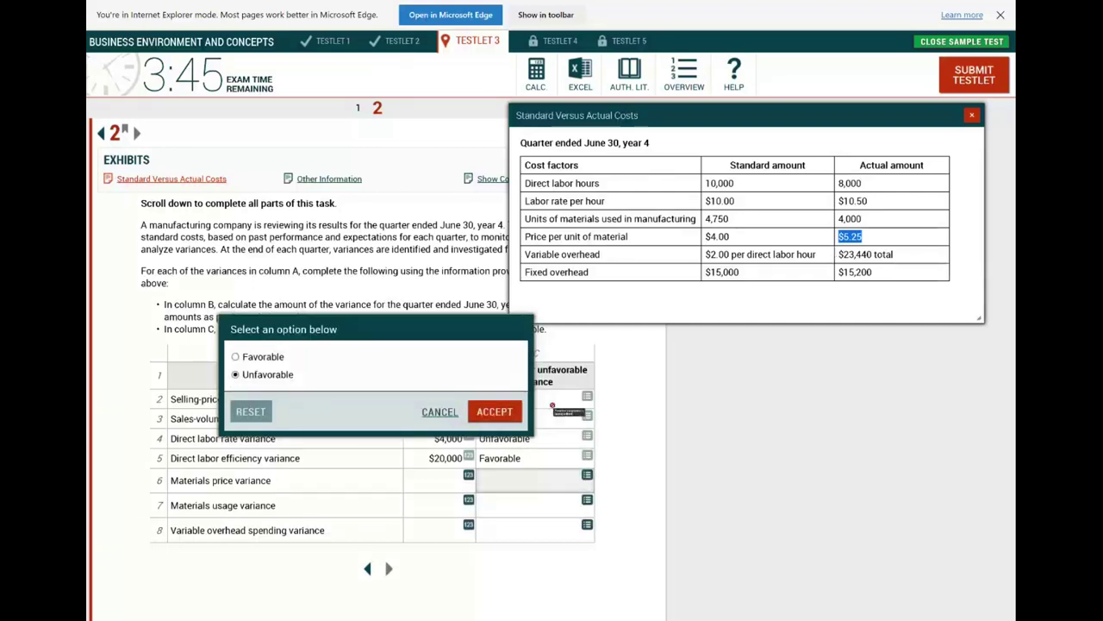
pyautogui.click(494, 412)
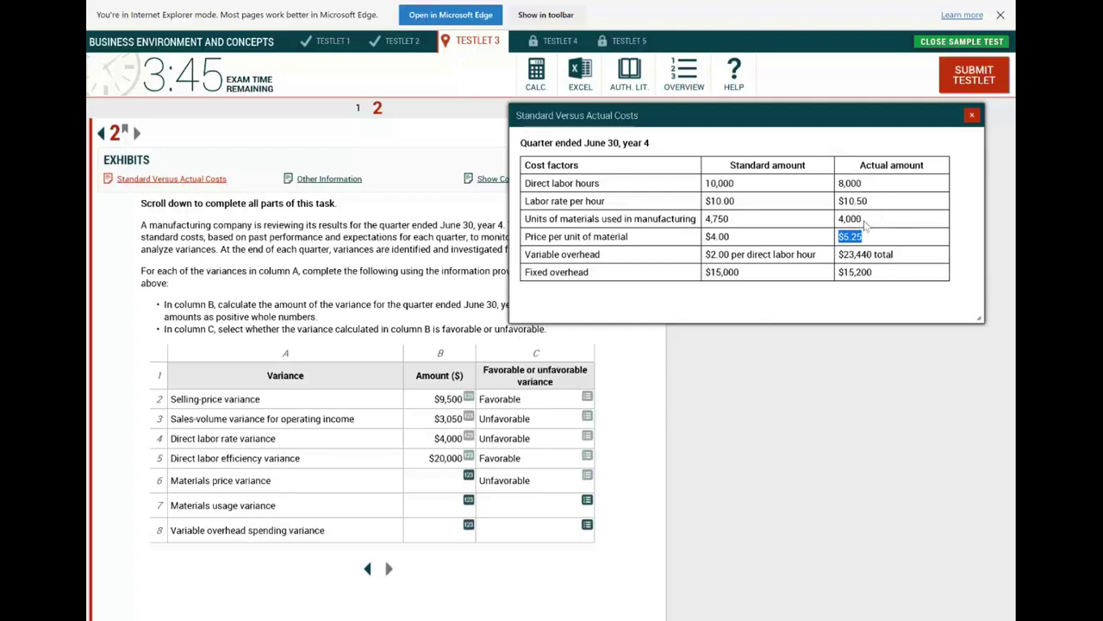
# - Check the actual units of materials used and enter 5000 as the materials price variance amount
pyautogui.moveTo(864, 223); pyautogui.dragTo(840, 221)
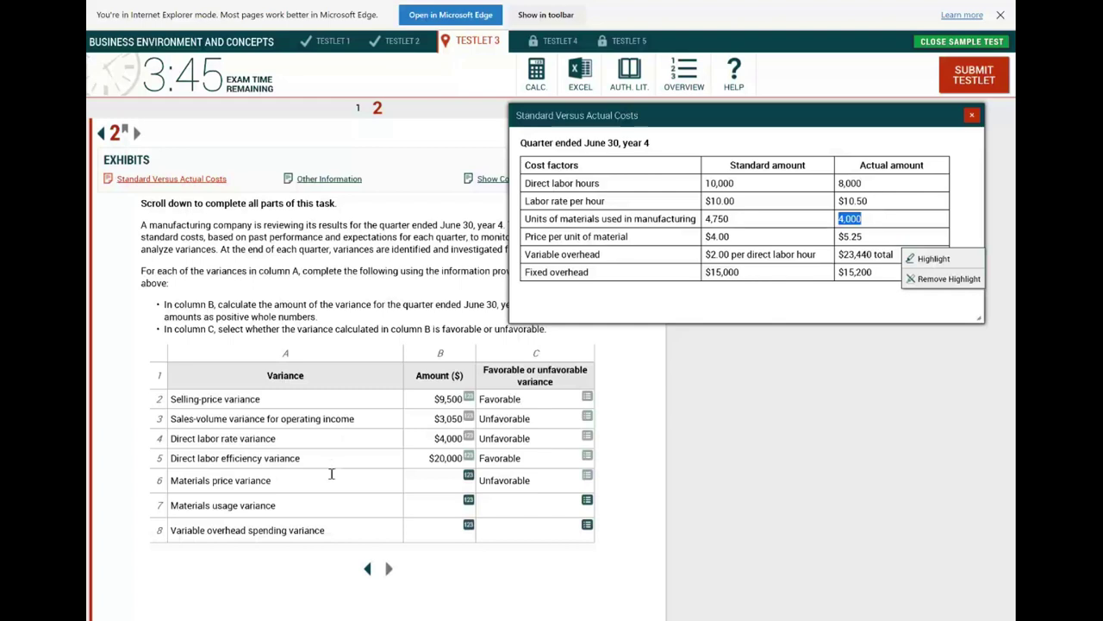
pyautogui.click(465, 479)
pyautogui.write('5000')
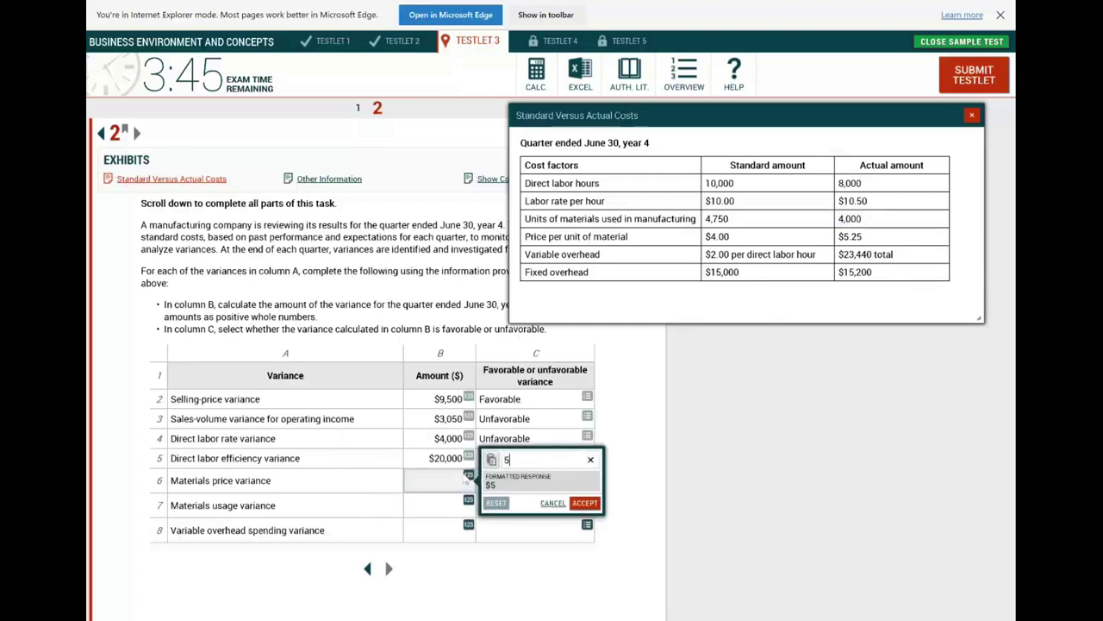
pyautogui.click(585, 503)
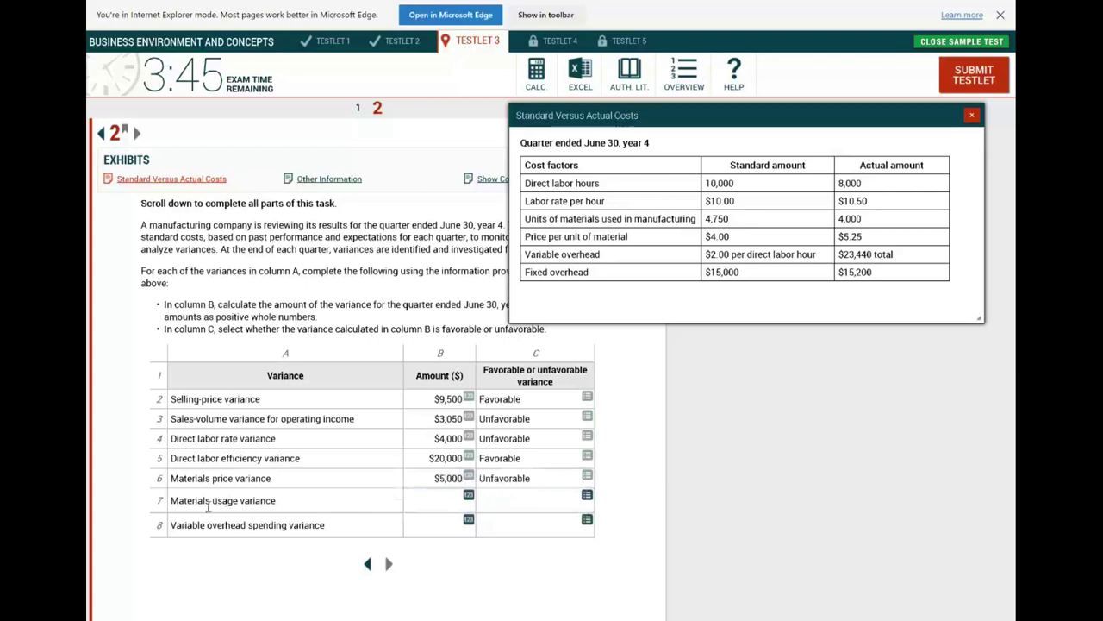
# - Compare actual and standard units of materials used and mark the materials usage variance as Favorable
pyautogui.moveTo(175, 501); pyautogui.dragTo(273, 502)
pyautogui.click(269, 503)
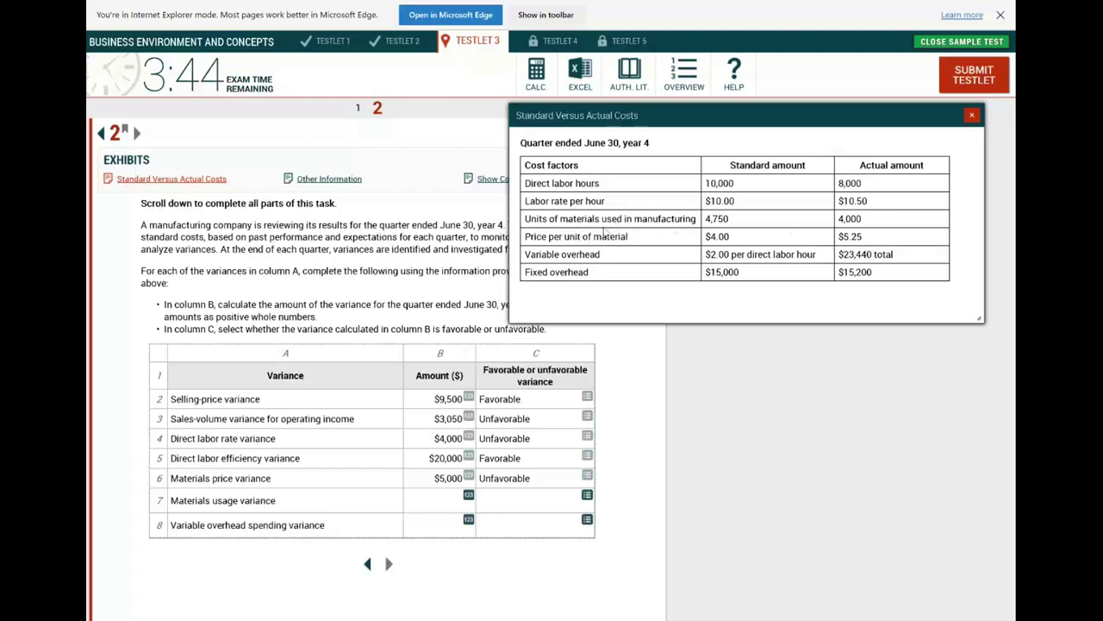
pyautogui.moveTo(871, 228); pyautogui.dragTo(834, 228)
pyautogui.moveTo(741, 226); pyautogui.dragTo(717, 225)
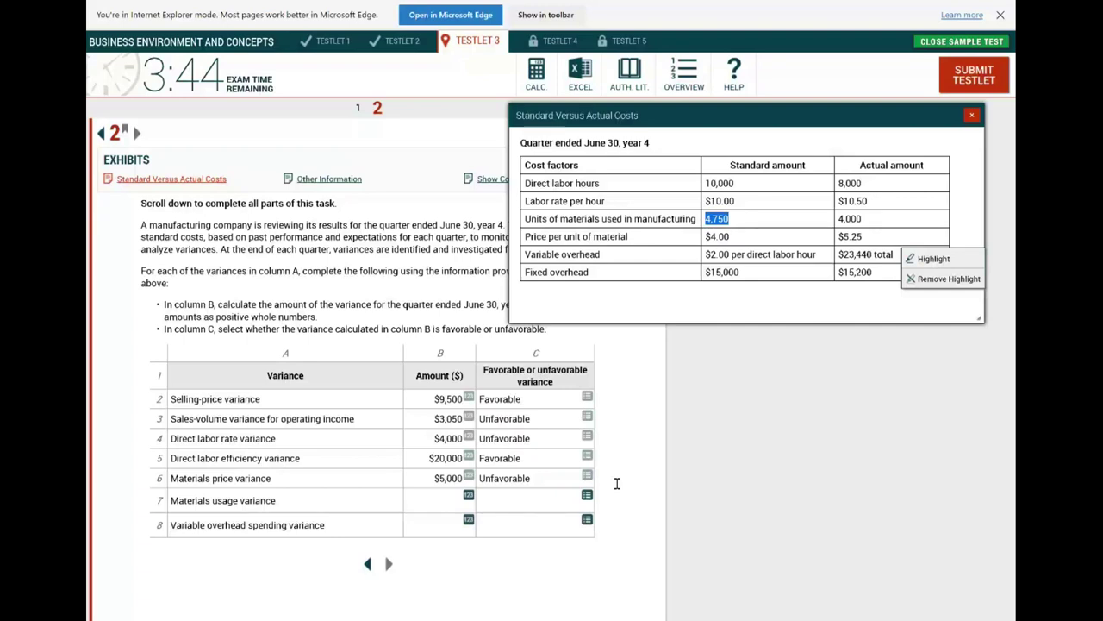
pyautogui.click(587, 496)
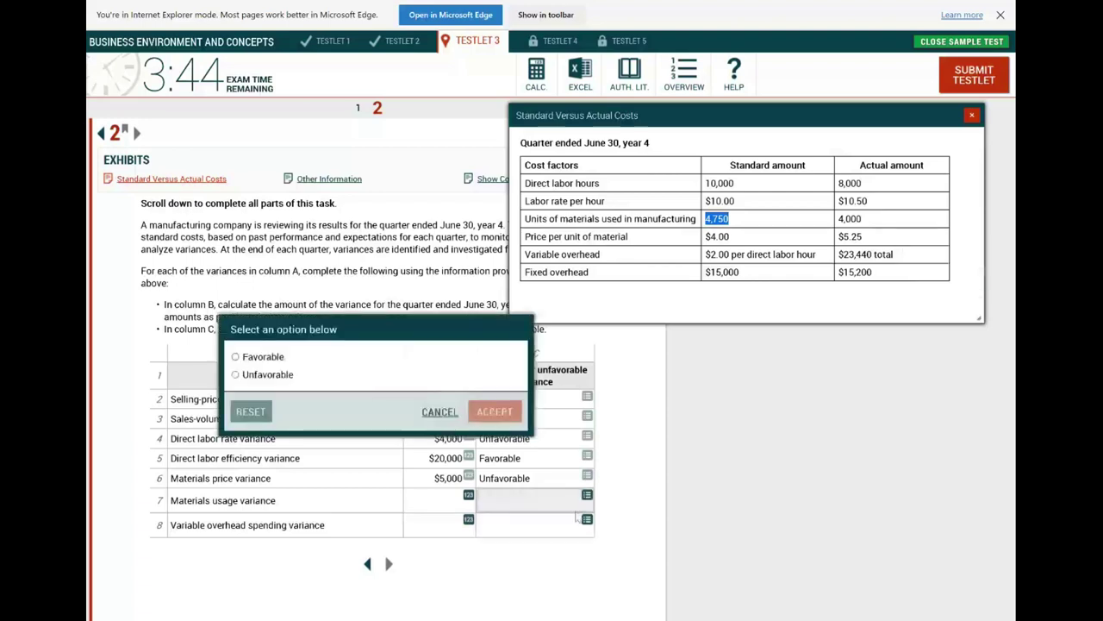
pyautogui.click(235, 356)
pyautogui.click(493, 411)
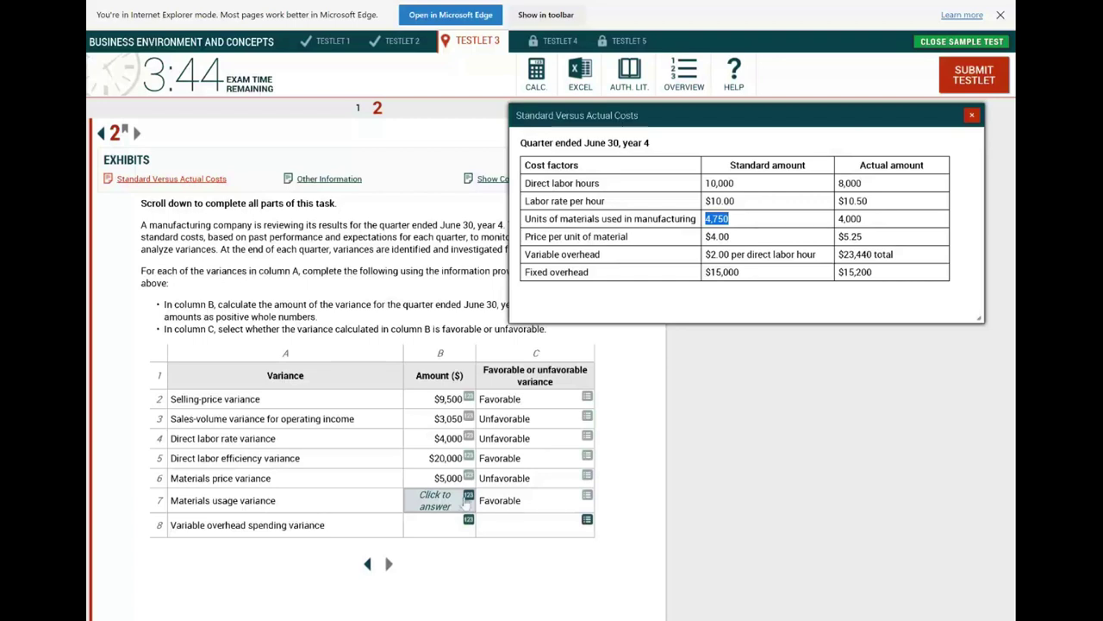
# - Use the standard price per unit of material to enter 3000 as the materials usage variance amount
pyautogui.moveTo(733, 240); pyautogui.dragTo(711, 235)
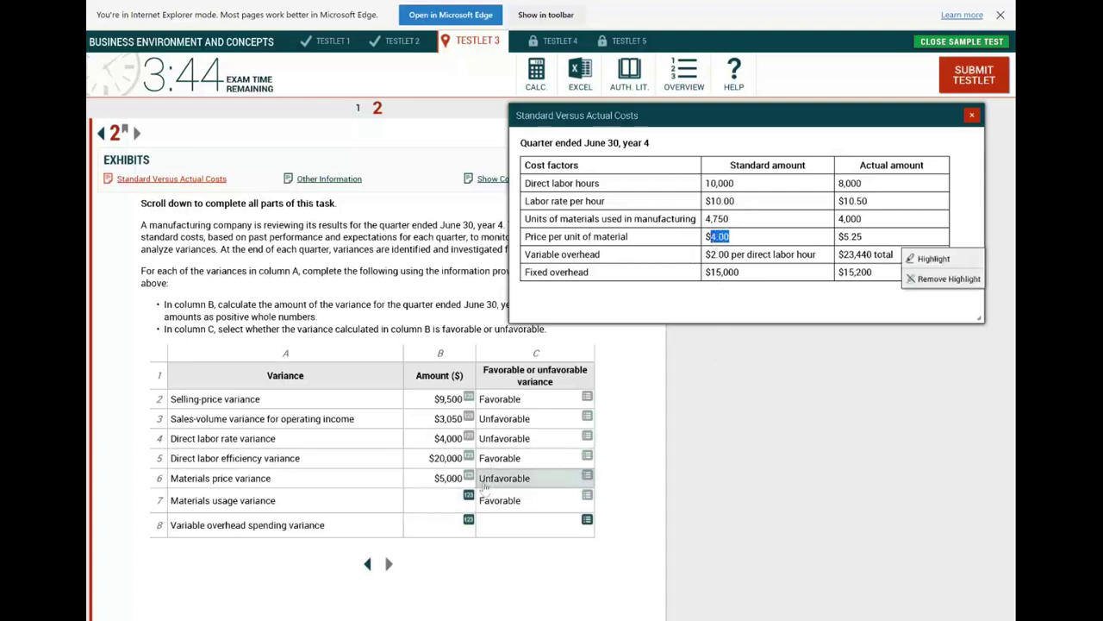
pyautogui.click(470, 498)
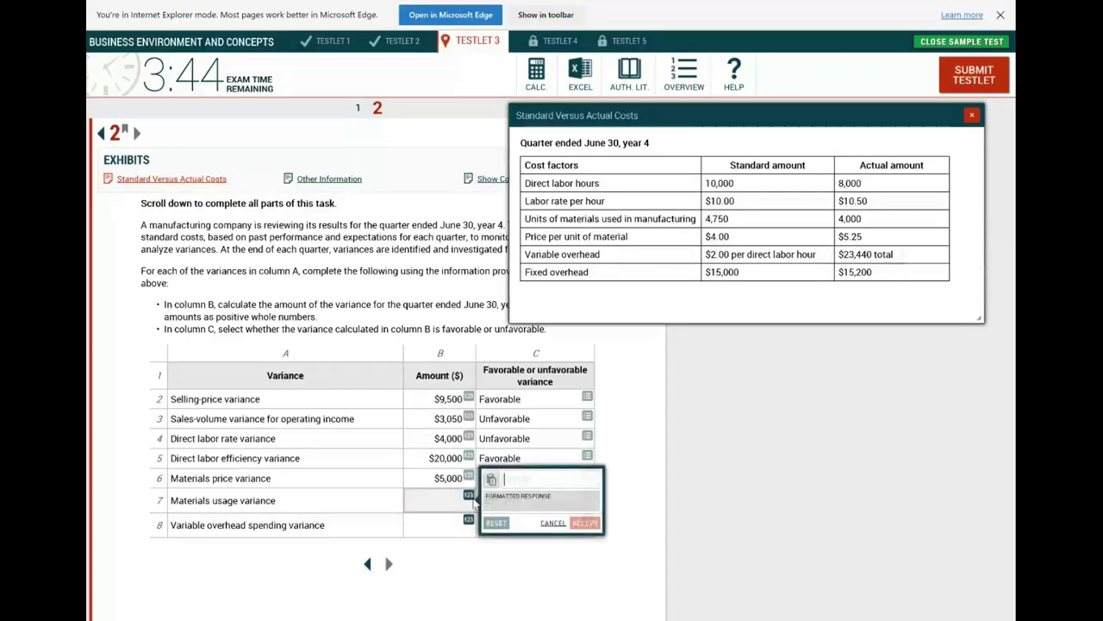
pyautogui.write('3000')
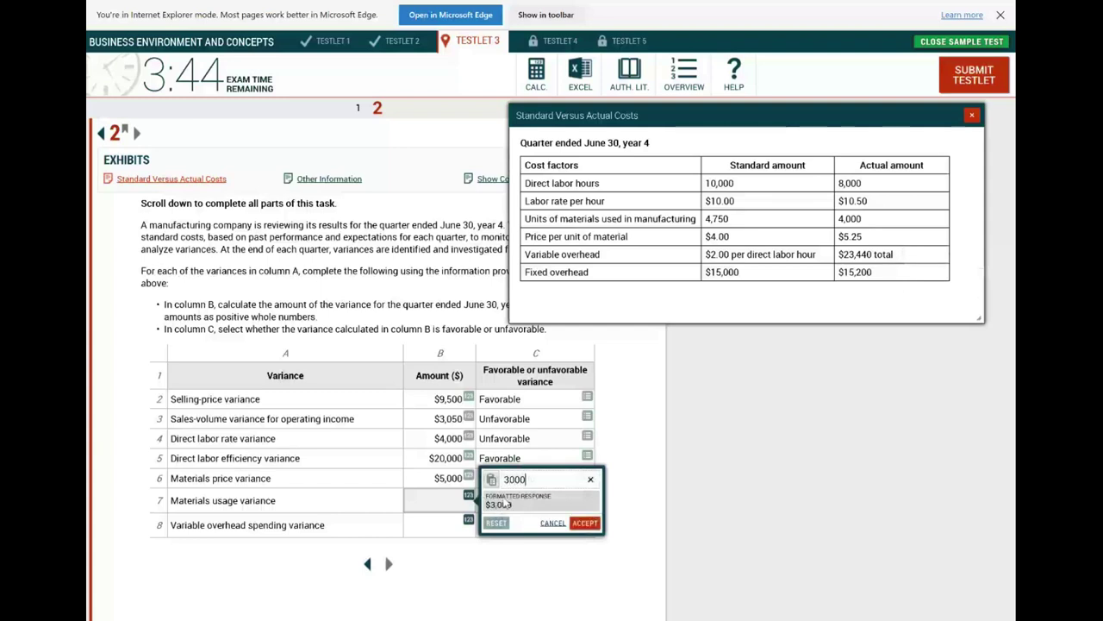
pyautogui.click(585, 524)
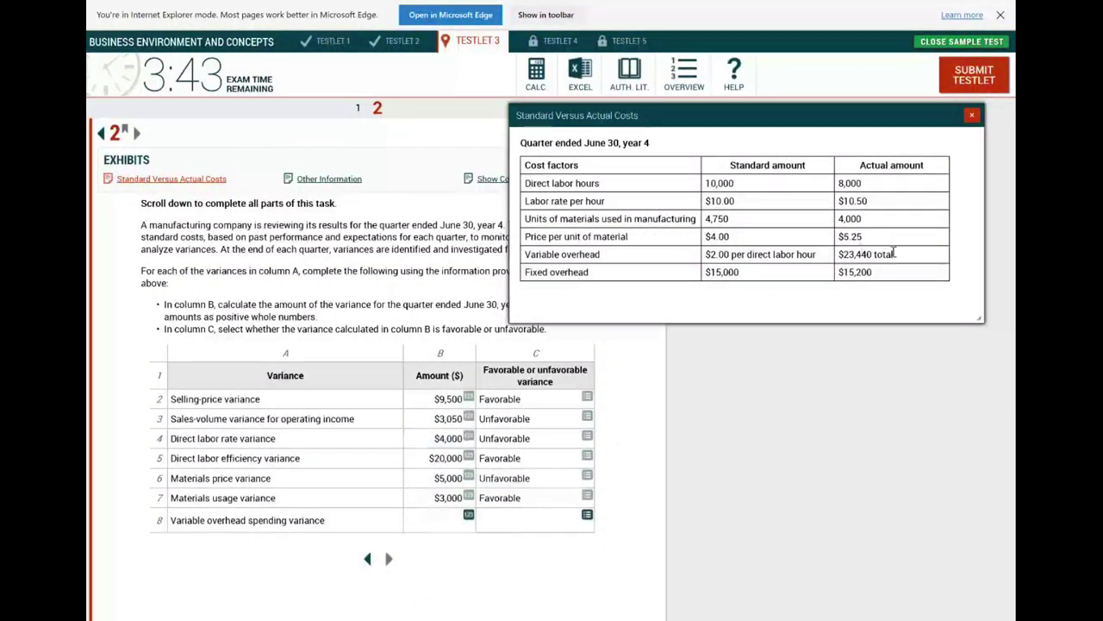
# - Examine the actual variable overhead total, the standard overhead rate per direct labor hour and the standard direct labor hours in the exhibit
pyautogui.moveTo(899, 260); pyautogui.dragTo(833, 271)
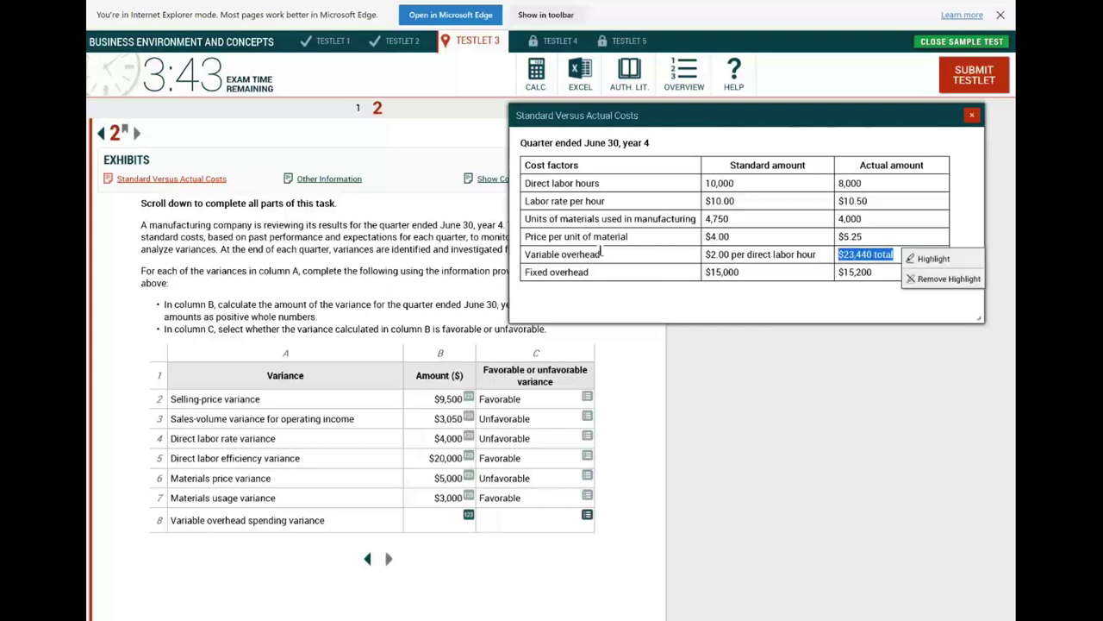
pyautogui.click(720, 252)
pyautogui.moveTo(720, 252); pyautogui.dragTo(813, 254)
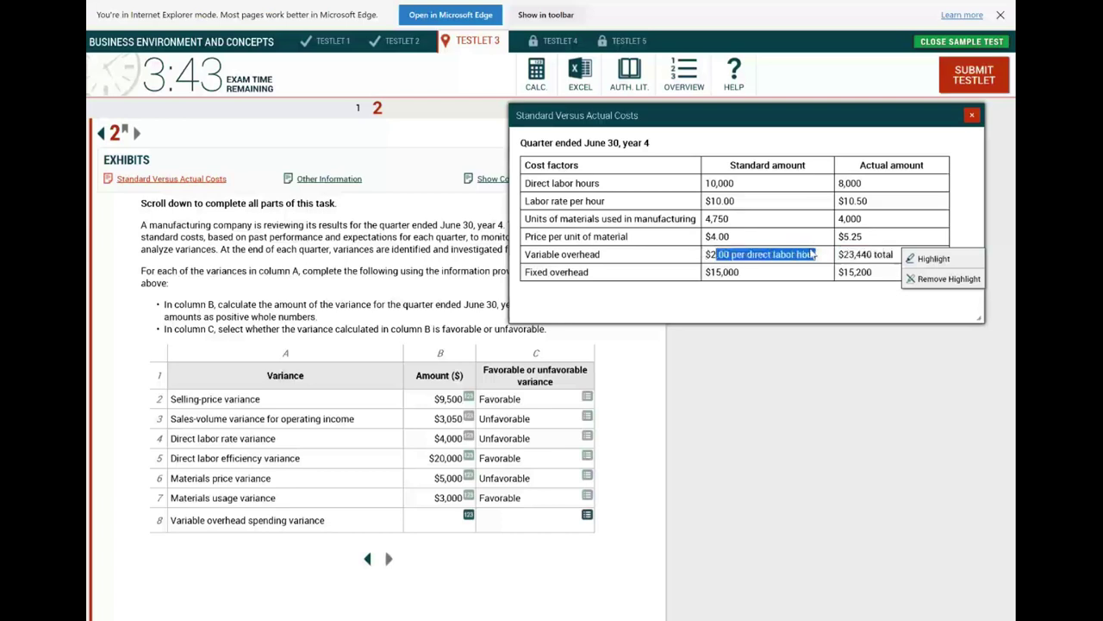
pyautogui.click(738, 189)
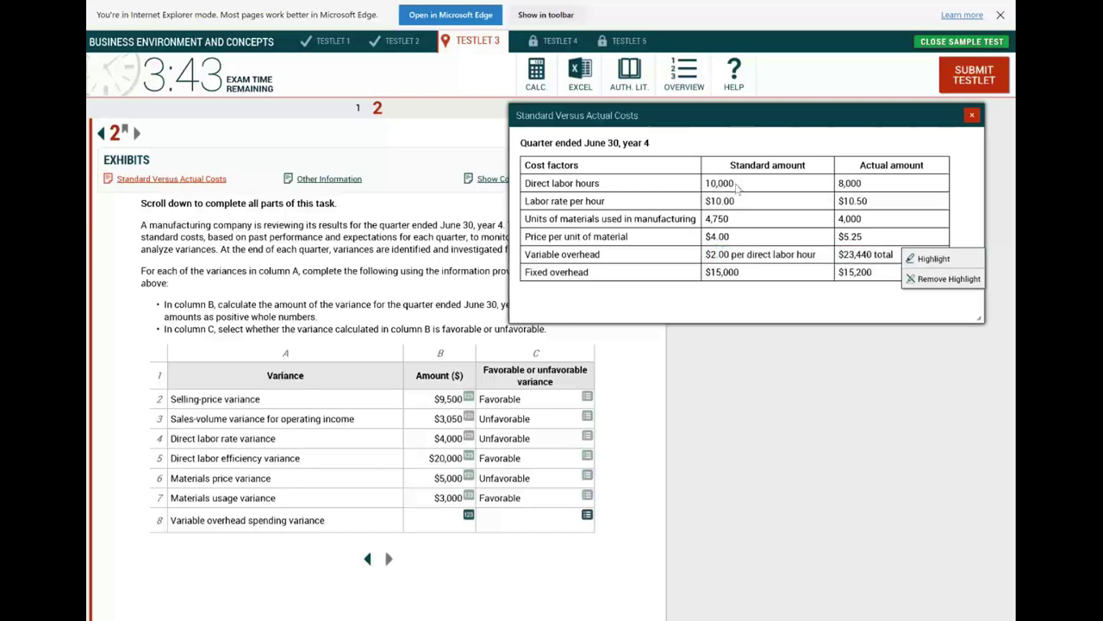
pyautogui.moveTo(709, 255); pyautogui.dragTo(800, 255)
pyautogui.click(709, 258)
pyautogui.moveTo(706, 254); pyautogui.dragTo(733, 255)
pyautogui.moveTo(707, 183); pyautogui.dragTo(730, 185)
# - Switch to OneNote, shrink its window to sit below the cost exhibit, and handwrite a circled 1 in the blank area
pyautogui.click(825, 605)
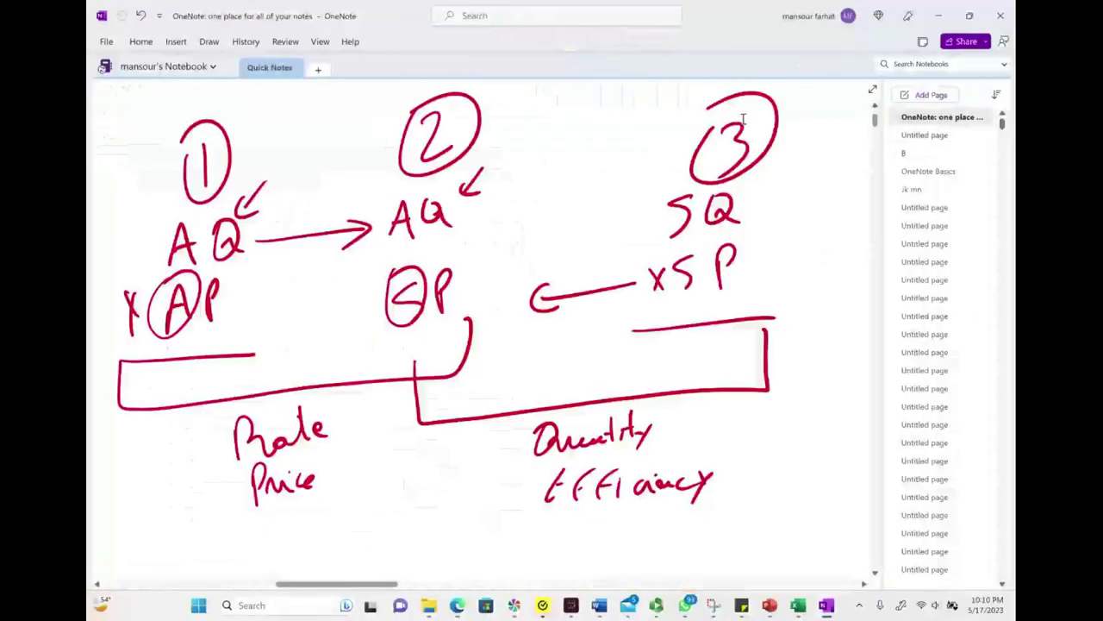
pyautogui.moveTo(722, 24); pyautogui.dragTo(720, 356)
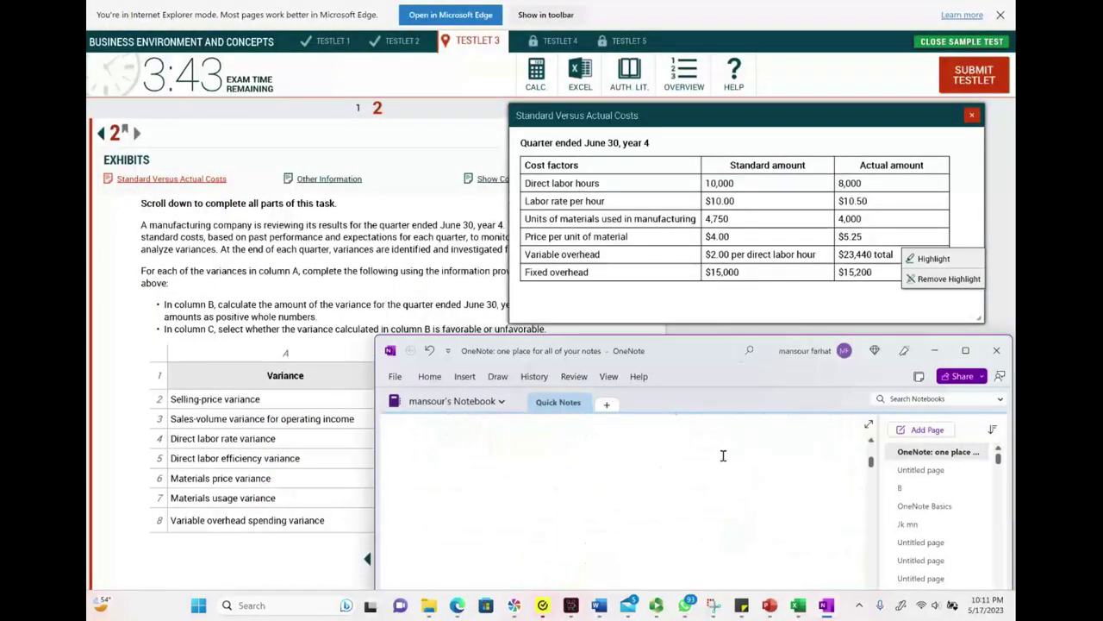
pyautogui.moveTo(468, 450); pyautogui.dragTo(467, 486)
pyautogui.moveTo(453, 443); pyautogui.dragTo(451, 488)
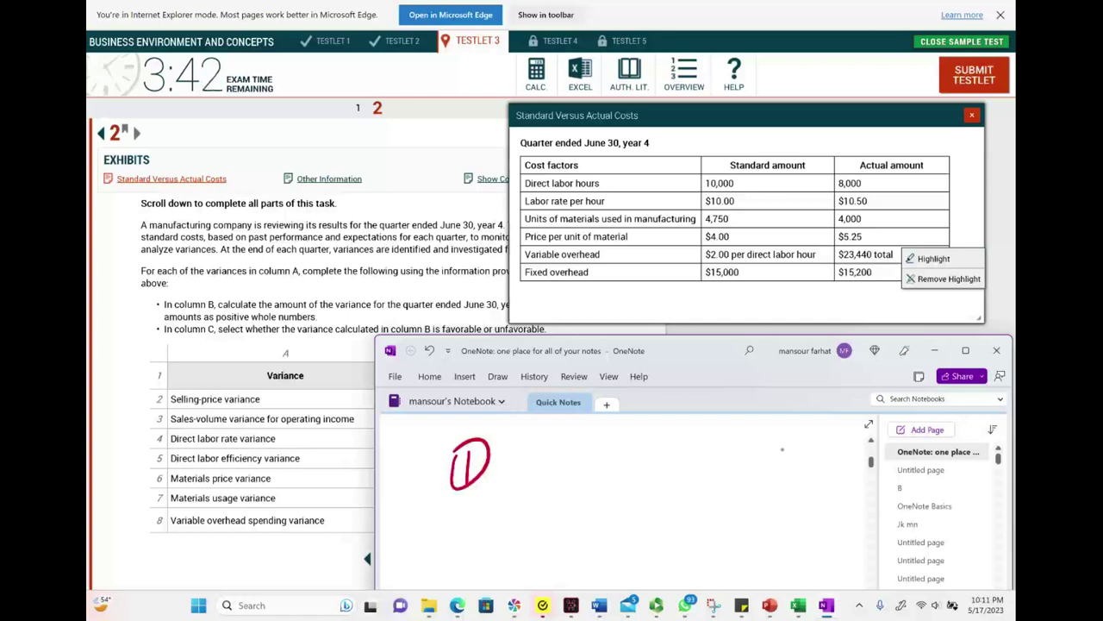
# - Handwrite column 3 with a circled 3 heading and the standard overhead calculation 10,000 × 2 = 20,000
pyautogui.moveTo(780, 443); pyautogui.dragTo(779, 472)
pyautogui.moveTo(776, 438)
pyautogui.mouseDown()
pyautogui.moveTo(766, 490)
pyautogui.moveTo(786, 438)
pyautogui.mouseUp()
pyautogui.moveTo(756, 500); pyautogui.dragTo(752, 519)
pyautogui.moveTo(769, 497); pyautogui.dragTo(777, 518)
pyautogui.moveTo(795, 498); pyautogui.dragTo(794, 499)
pyautogui.moveTo(819, 497); pyautogui.dragTo(812, 507)
pyautogui.moveTo(753, 535); pyautogui.dragTo(767, 557)
pyautogui.moveTo(766, 538); pyautogui.dragTo(752, 558)
pyautogui.moveTo(778, 531); pyautogui.dragTo(807, 545)
pyautogui.moveTo(736, 562)
pyautogui.mouseDown()
pyautogui.moveTo(823, 554)
pyautogui.moveTo(776, 583)
pyautogui.mouseUp()
pyautogui.moveTo(785, 566); pyautogui.dragTo(800, 580)
pyautogui.moveTo(814, 560); pyautogui.dragTo(827, 562)
pyautogui.moveTo(847, 560); pyautogui.dragTo(845, 562)
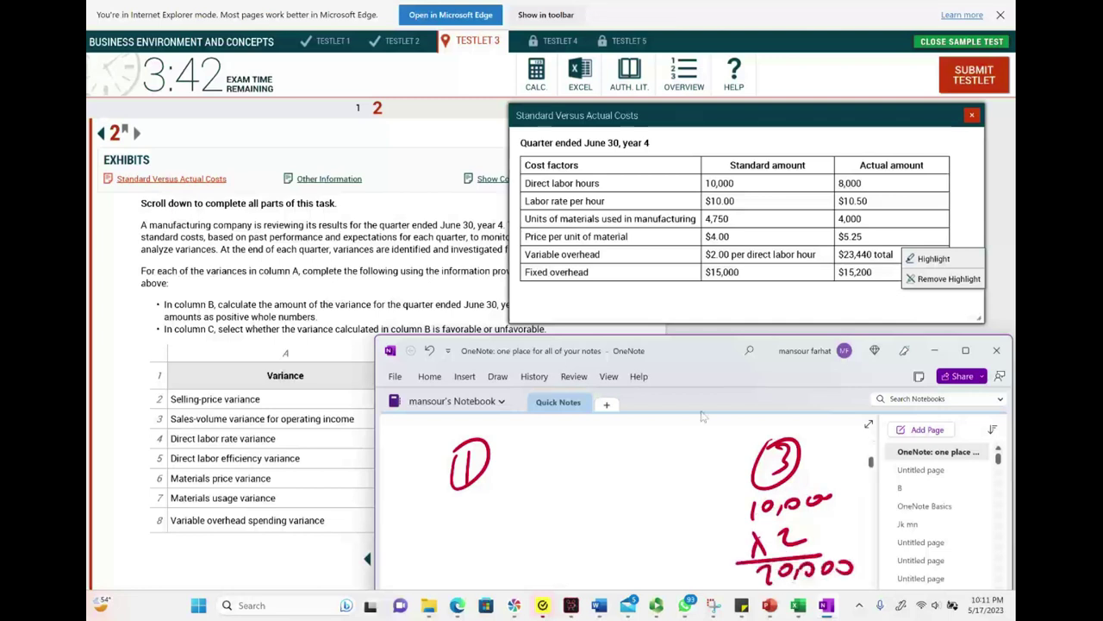
# - Handwrite the actual overhead column under the circled 1 with 8,000 hours, a boxed 2.93 rate and 23,440 total, and label it as actual
pyautogui.scroll(-1, 725, 434)
pyautogui.scroll(1, 726, 435)
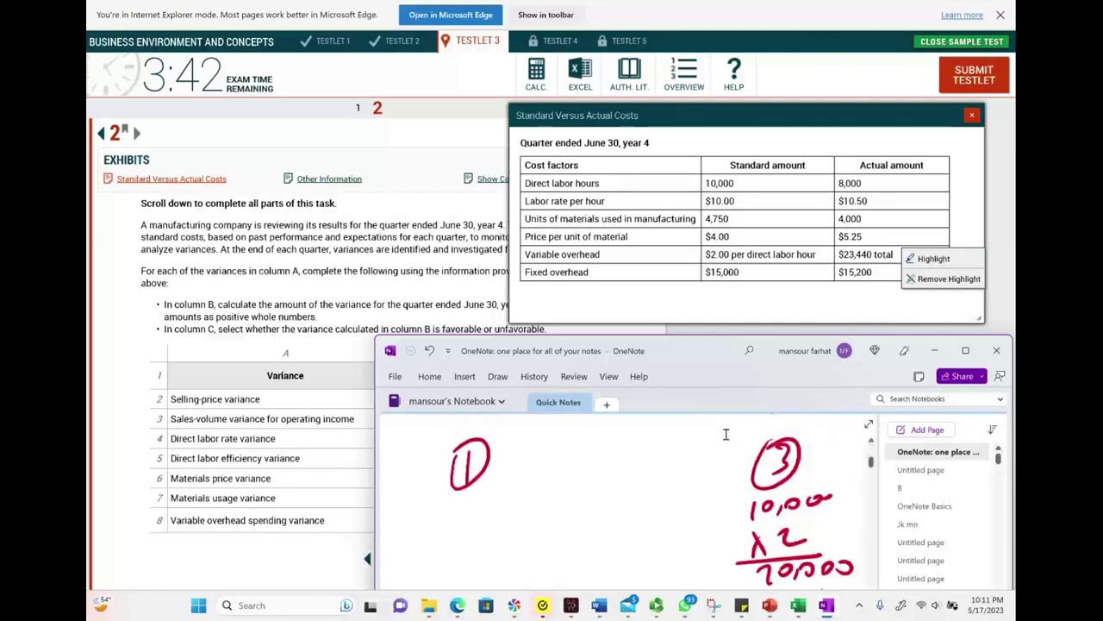
pyautogui.moveTo(430, 562)
pyautogui.mouseDown()
pyautogui.moveTo(515, 554)
pyautogui.moveTo(447, 571)
pyautogui.moveTo(476, 587)
pyautogui.moveTo(488, 573)
pyautogui.moveTo(516, 581)
pyautogui.mouseUp()
pyautogui.moveTo(520, 566); pyautogui.dragTo(521, 567)
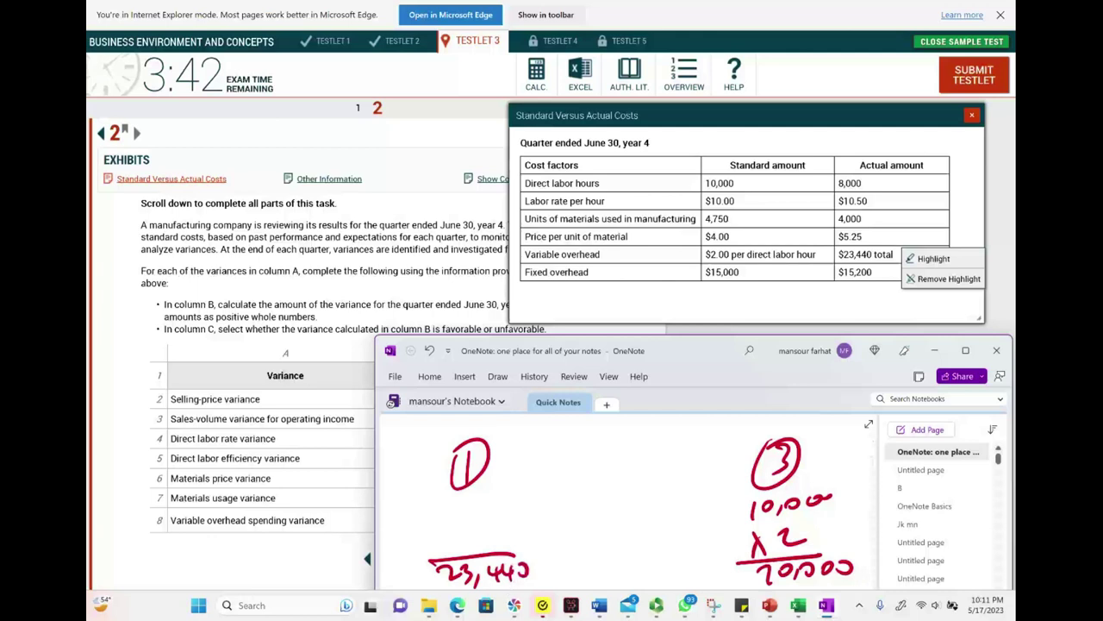
pyautogui.moveTo(443, 496)
pyautogui.mouseDown()
pyautogui.moveTo(436, 515)
pyautogui.moveTo(451, 517)
pyautogui.mouseUp()
pyautogui.moveTo(460, 494)
pyautogui.mouseDown()
pyautogui.moveTo(461, 509)
pyautogui.moveTo(491, 506)
pyautogui.mouseUp()
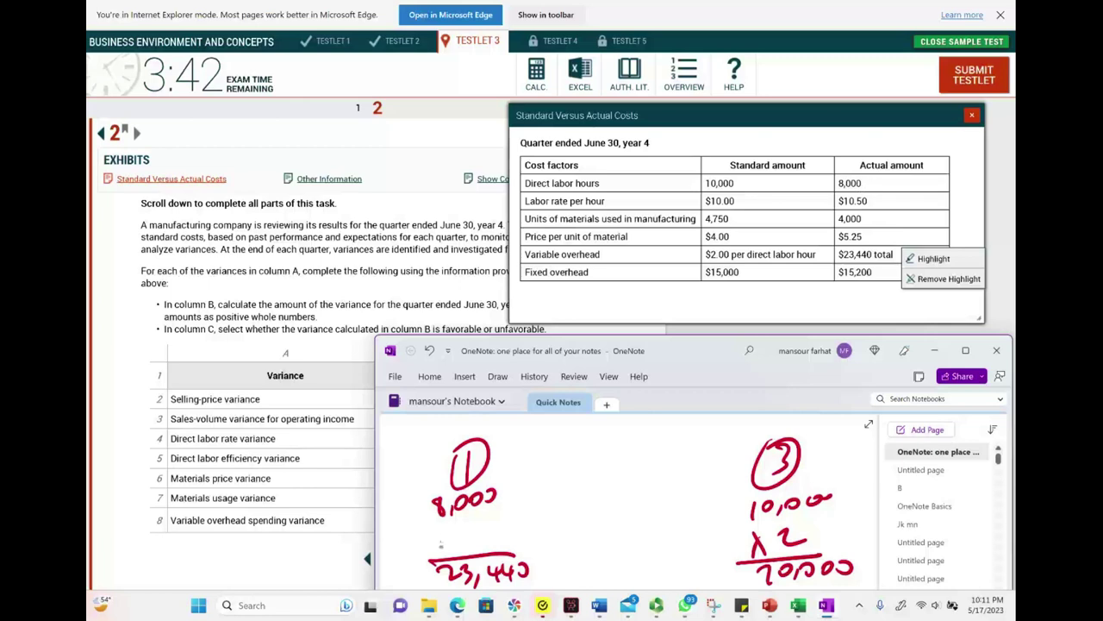
pyautogui.moveTo(436, 517)
pyautogui.mouseDown()
pyautogui.moveTo(464, 548)
pyautogui.moveTo(436, 516)
pyautogui.mouseUp()
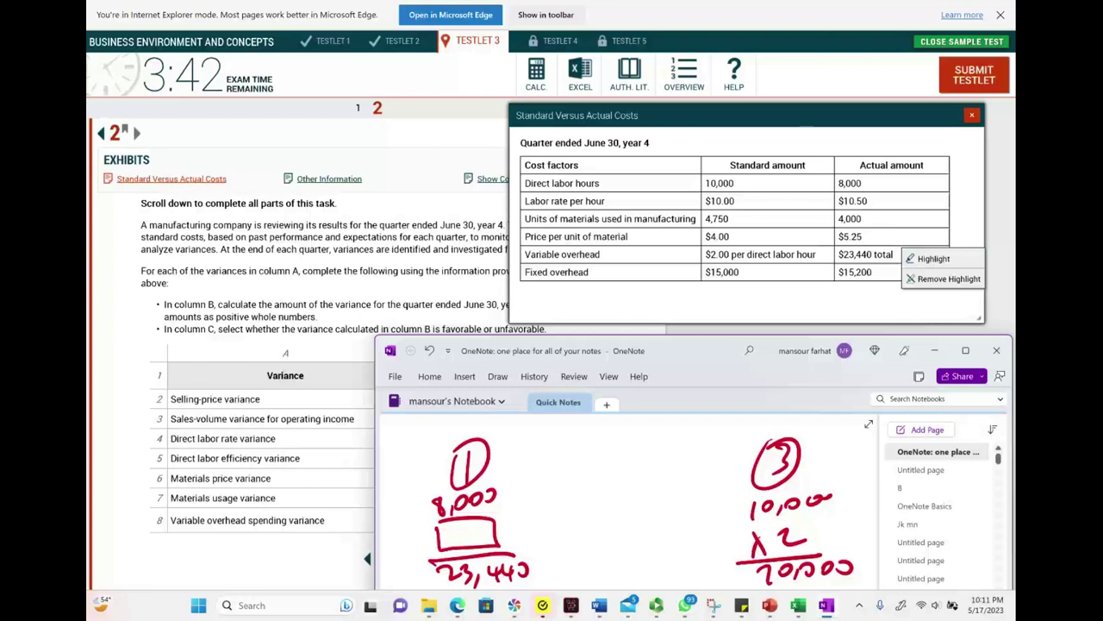
pyautogui.moveTo(441, 522)
pyautogui.mouseDown()
pyautogui.moveTo(452, 540)
pyautogui.moveTo(481, 544)
pyautogui.mouseUp()
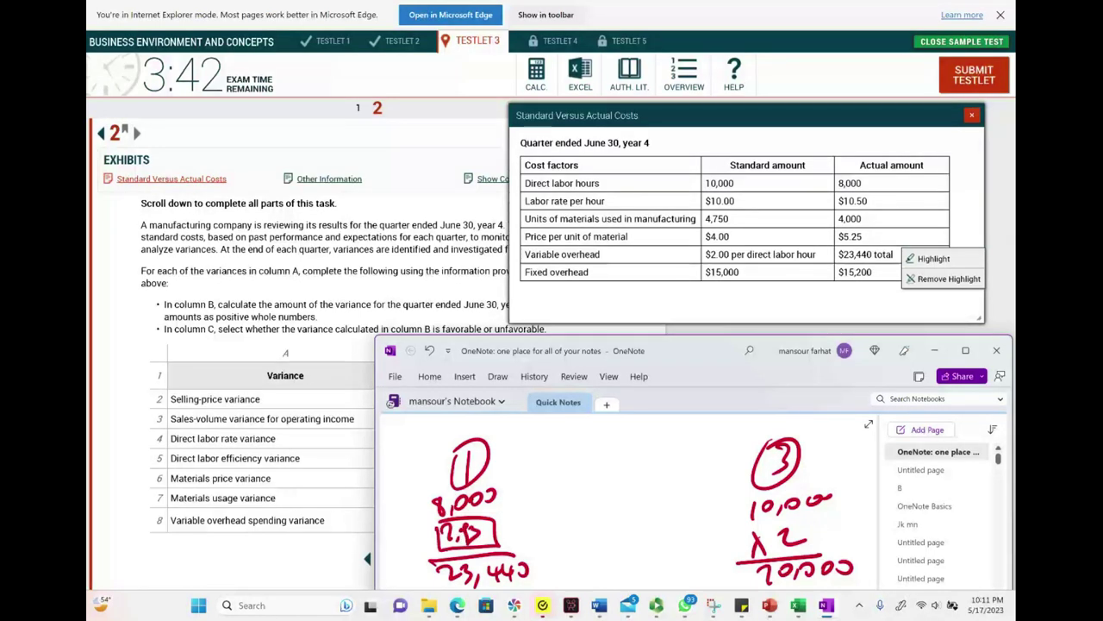
pyautogui.moveTo(398, 431)
pyautogui.mouseDown()
pyautogui.moveTo(396, 461)
pyautogui.moveTo(424, 423)
pyautogui.mouseUp()
pyautogui.moveTo(424, 422); pyautogui.dragTo(431, 447)
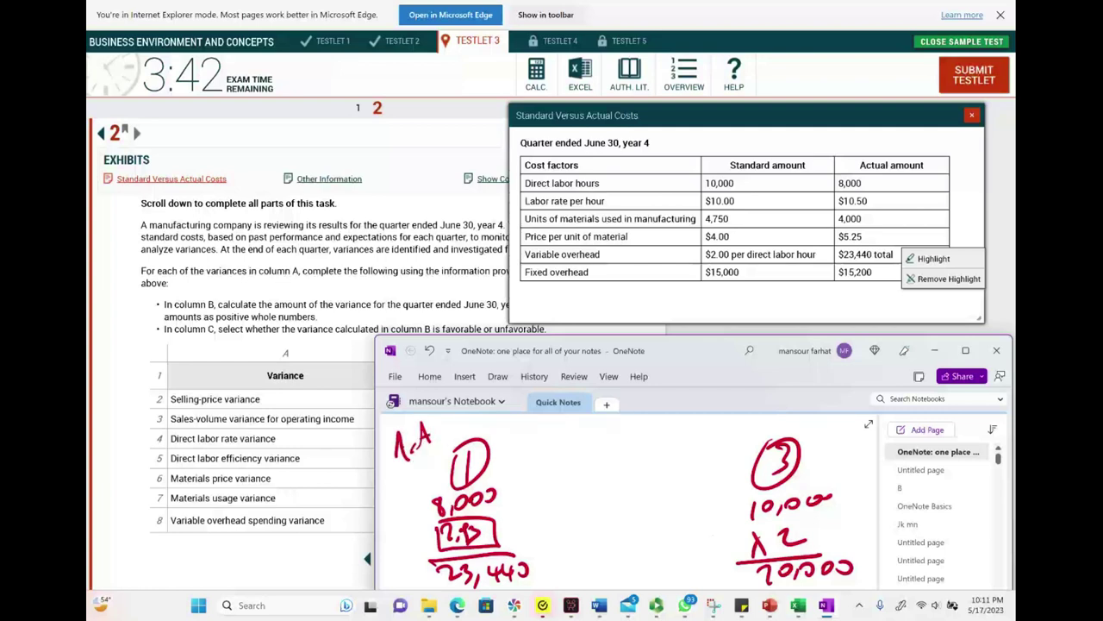
# - Return to the exam testlet and mark the variable overhead spending variance as Unfavorable
pyautogui.click(226, 532)
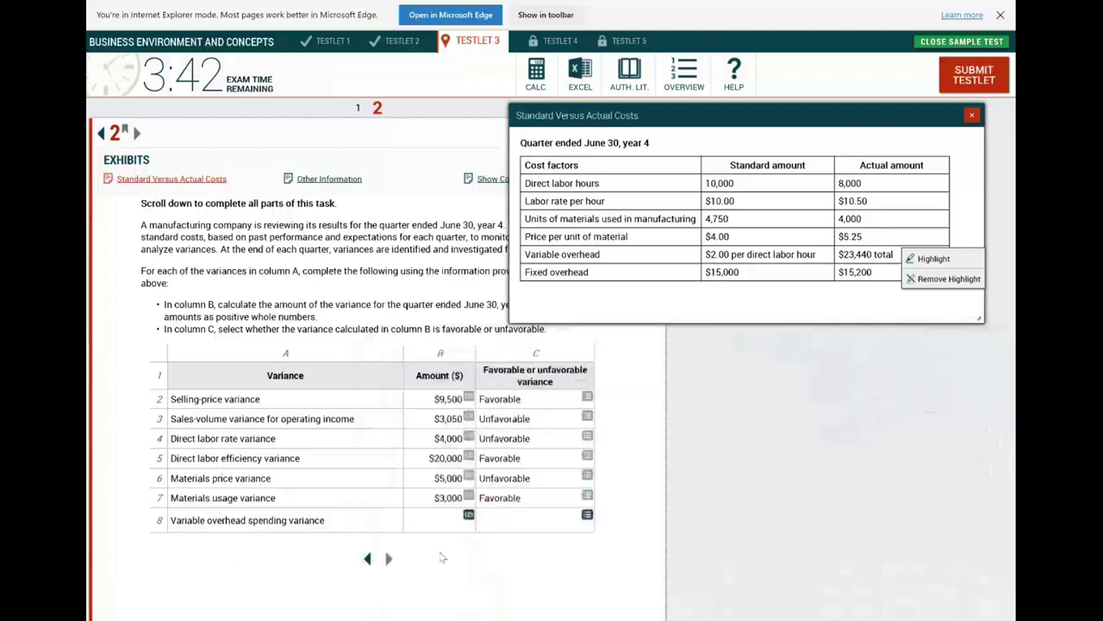
pyautogui.click(589, 520)
pyautogui.click(235, 374)
pyautogui.click(494, 414)
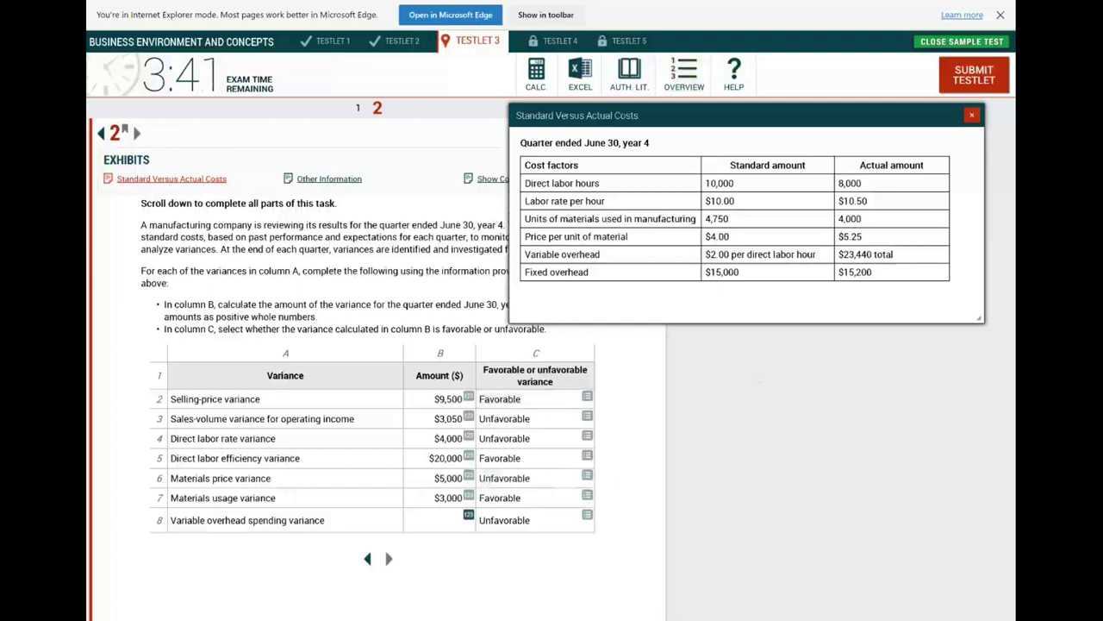
# - Switch to OneNote, move its window up, and handwrite a circled 2 column with 8,000 hours and arrows carrying over the hours and standard rate
pyautogui.hotkey('alt', 'Tab')
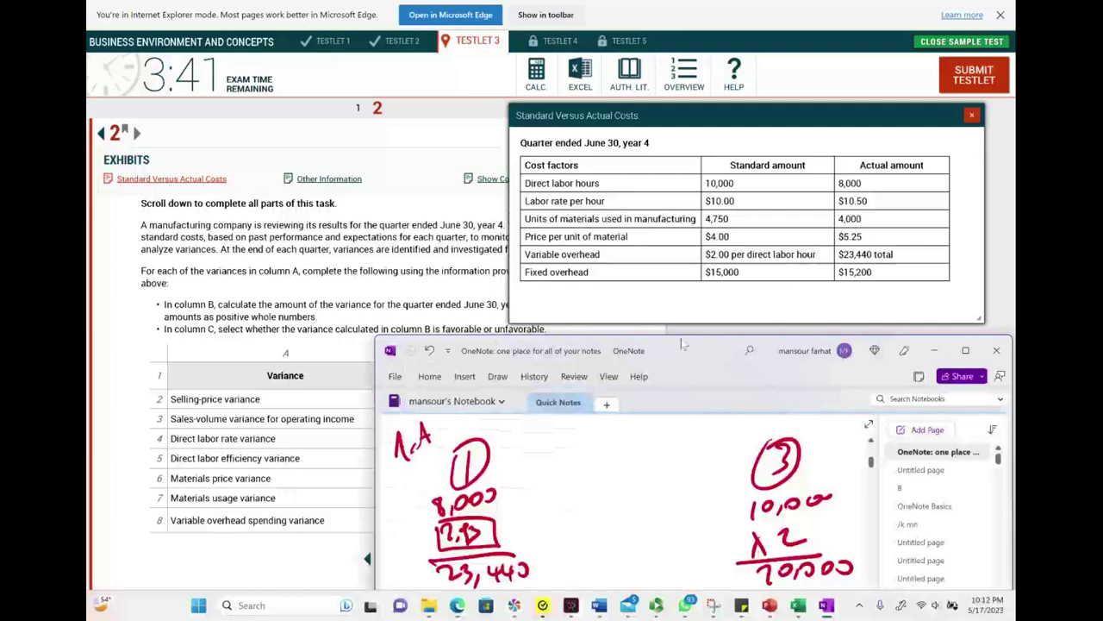
pyautogui.moveTo(717, 352); pyautogui.dragTo(707, 226)
pyautogui.moveTo(614, 308); pyautogui.dragTo(629, 339)
pyautogui.moveTo(645, 312)
pyautogui.mouseDown()
pyautogui.moveTo(607, 307)
pyautogui.moveTo(645, 301)
pyautogui.mouseUp()
pyautogui.moveTo(497, 373)
pyautogui.mouseDown()
pyautogui.moveTo(590, 370)
pyautogui.moveTo(577, 381)
pyautogui.mouseUp()
pyautogui.moveTo(746, 420)
pyautogui.mouseDown()
pyautogui.moveTo(690, 422)
pyautogui.moveTo(701, 428)
pyautogui.mouseUp()
pyautogui.moveTo(613, 353)
pyautogui.mouseDown()
pyautogui.moveTo(607, 373)
pyautogui.moveTo(662, 349)
pyautogui.mouseUp()
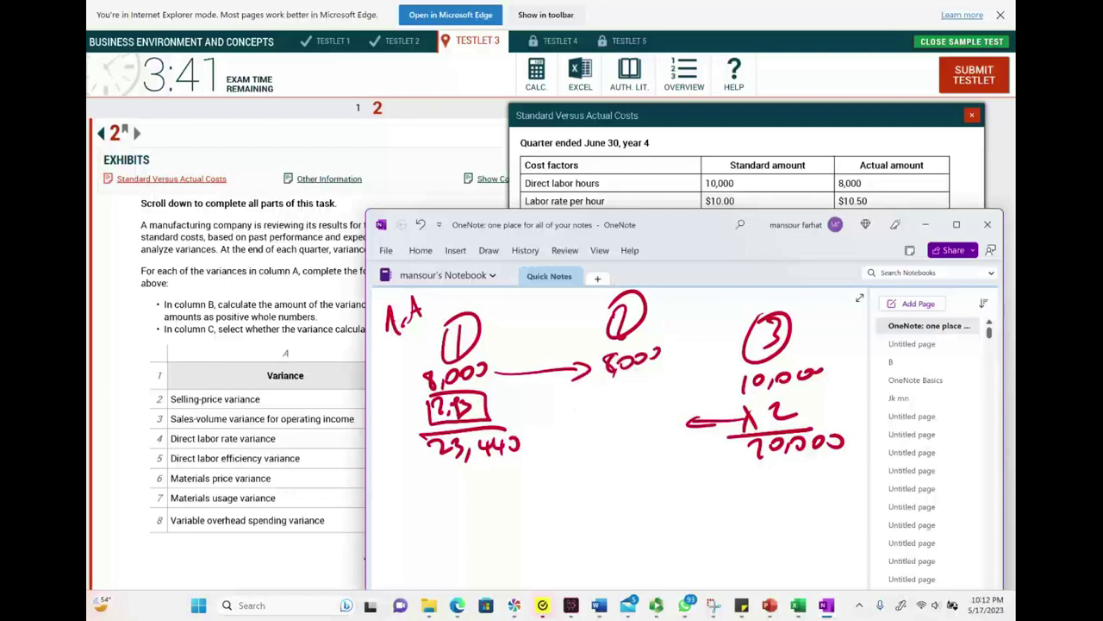
# - Complete handwritten column 2 with the standard rate of 2 and a total of 16,000
pyautogui.moveTo(613, 400); pyautogui.dragTo(638, 418)
pyautogui.moveTo(584, 424)
pyautogui.mouseDown()
pyautogui.moveTo(650, 421)
pyautogui.moveTo(602, 452)
pyautogui.mouseUp()
pyautogui.moveTo(616, 436); pyautogui.dragTo(619, 442)
pyautogui.moveTo(628, 437)
pyautogui.mouseDown()
pyautogui.moveTo(640, 442)
pyautogui.moveTo(629, 437)
pyautogui.mouseUp()
pyautogui.moveTo(645, 436); pyautogui.dragTo(658, 434)
pyautogui.moveTo(619, 426); pyautogui.dragTo(612, 440)
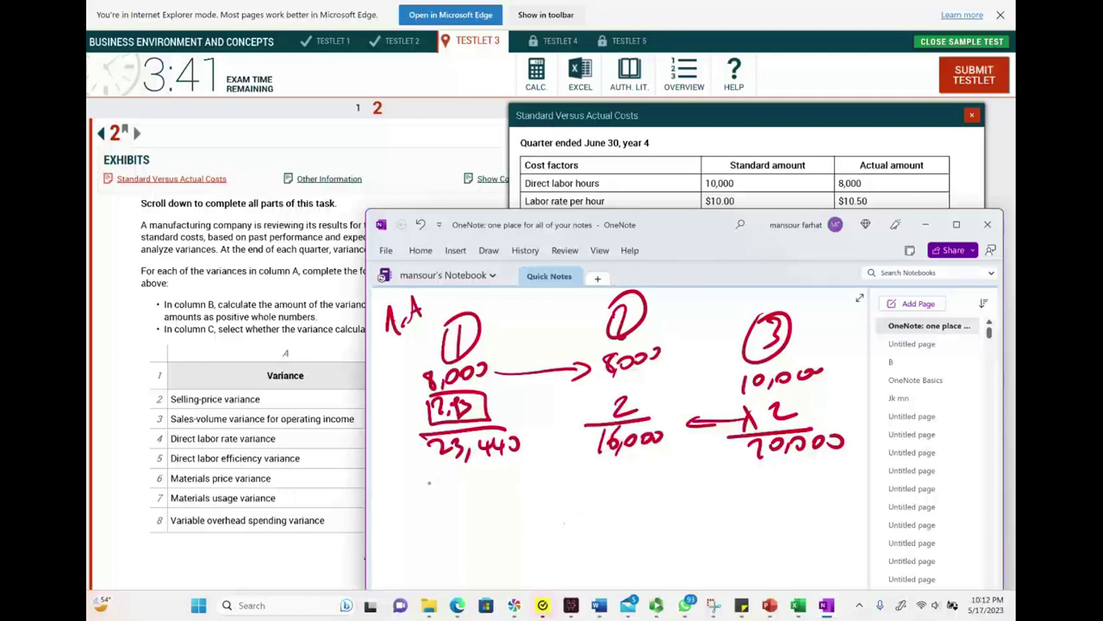
# - Bracket the totals of columns 1 and 2, write 7,440 U as their difference, and label it as spending
pyautogui.moveTo(424, 455)
pyautogui.mouseDown()
pyautogui.moveTo(664, 469)
pyautogui.moveTo(672, 436)
pyautogui.mouseUp()
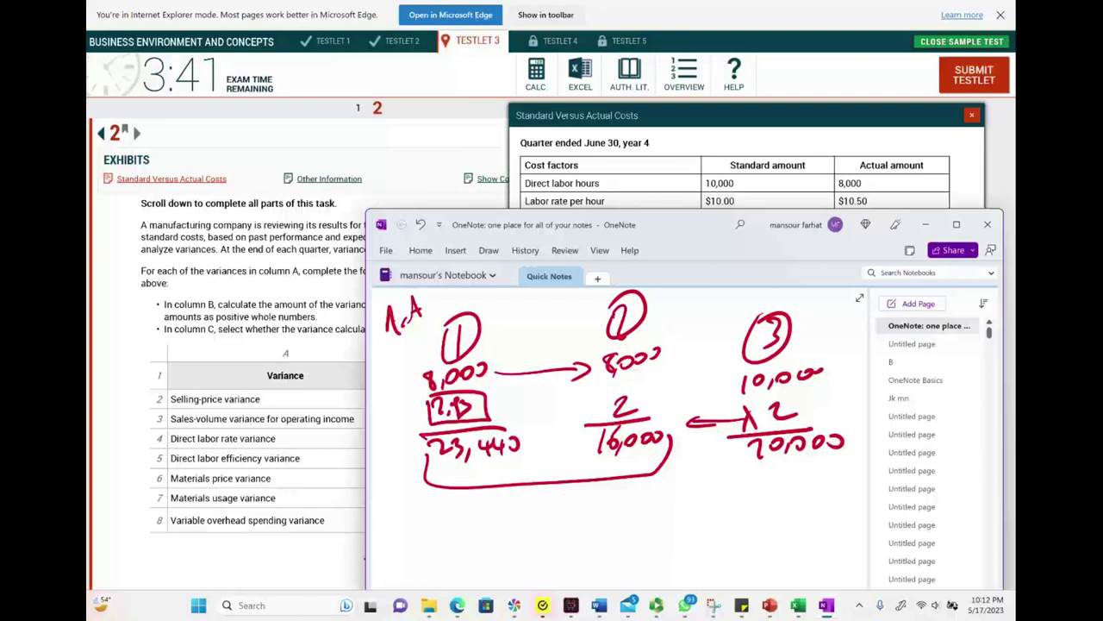
pyautogui.moveTo(519, 500); pyautogui.dragTo(526, 527)
pyautogui.moveTo(540, 515)
pyautogui.mouseDown()
pyautogui.moveTo(536, 528)
pyautogui.moveTo(576, 517)
pyautogui.mouseUp()
pyautogui.moveTo(586, 496); pyautogui.dragTo(586, 497)
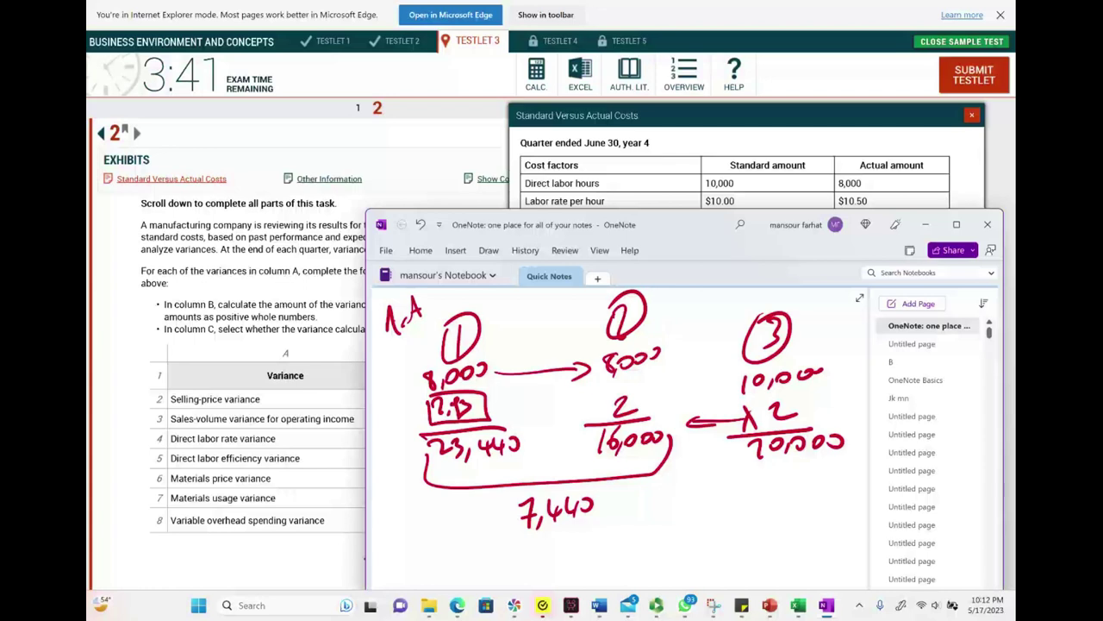
pyautogui.moveTo(535, 534); pyautogui.dragTo(560, 553)
pyautogui.moveTo(424, 515)
pyautogui.mouseDown()
pyautogui.moveTo(411, 533)
pyautogui.moveTo(438, 531)
pyautogui.moveTo(466, 503)
pyautogui.moveTo(474, 510)
pyautogui.mouseUp()
# - Bracket the totals of columns 2 and 3, circle the actual 8,000 hours, and write the difference as 4,000 F
pyautogui.moveTo(594, 450)
pyautogui.mouseDown()
pyautogui.moveTo(596, 478)
pyautogui.moveTo(841, 474)
pyautogui.moveTo(854, 435)
pyautogui.mouseUp()
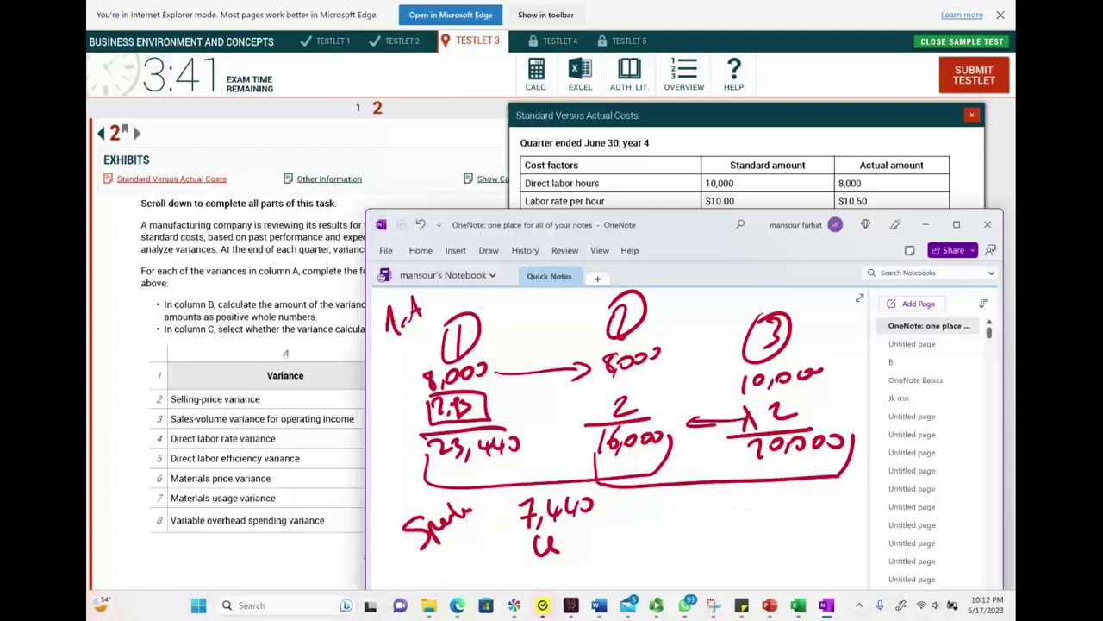
pyautogui.moveTo(484, 346)
pyautogui.mouseDown()
pyautogui.moveTo(447, 353)
pyautogui.moveTo(504, 367)
pyautogui.mouseUp()
pyautogui.moveTo(826, 317); pyautogui.dragTo(833, 340)
pyautogui.moveTo(737, 493)
pyautogui.mouseDown()
pyautogui.moveTo(734, 509)
pyautogui.moveTo(760, 517)
pyautogui.moveTo(815, 498)
pyautogui.moveTo(781, 549)
pyautogui.mouseUp()
pyautogui.moveTo(773, 523); pyautogui.dragTo(792, 518)
pyautogui.moveTo(776, 537); pyautogui.dragTo(790, 534)
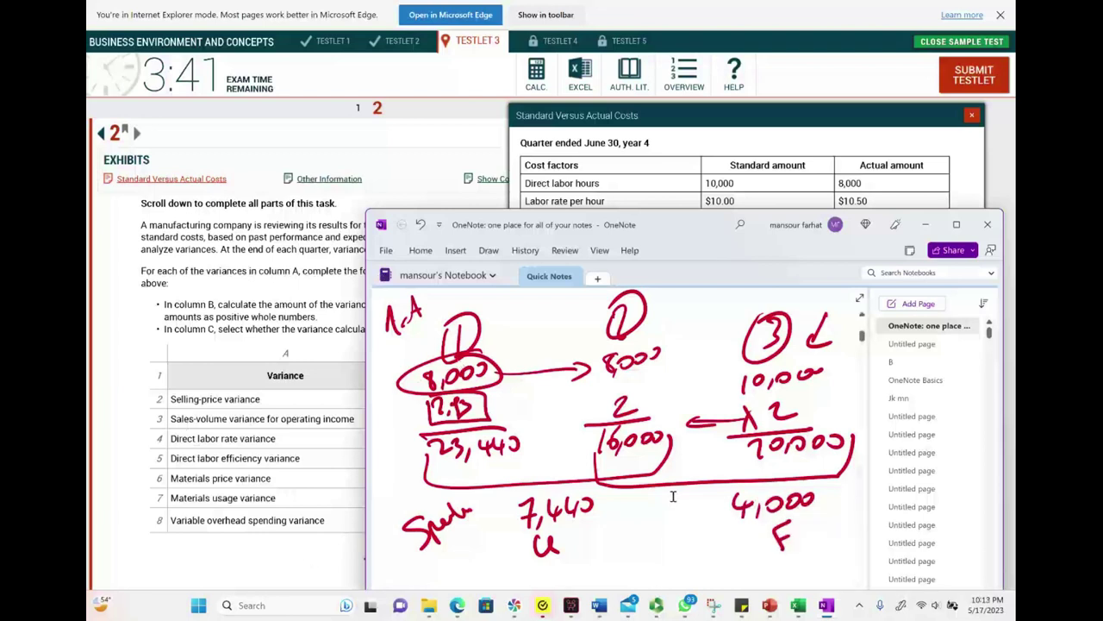
# - Draw lines joining the 7,440 U and 4,000 F variances to a net of 3,440 U, and add a double-headed arrow between them
pyautogui.scroll(-2, 673, 497)
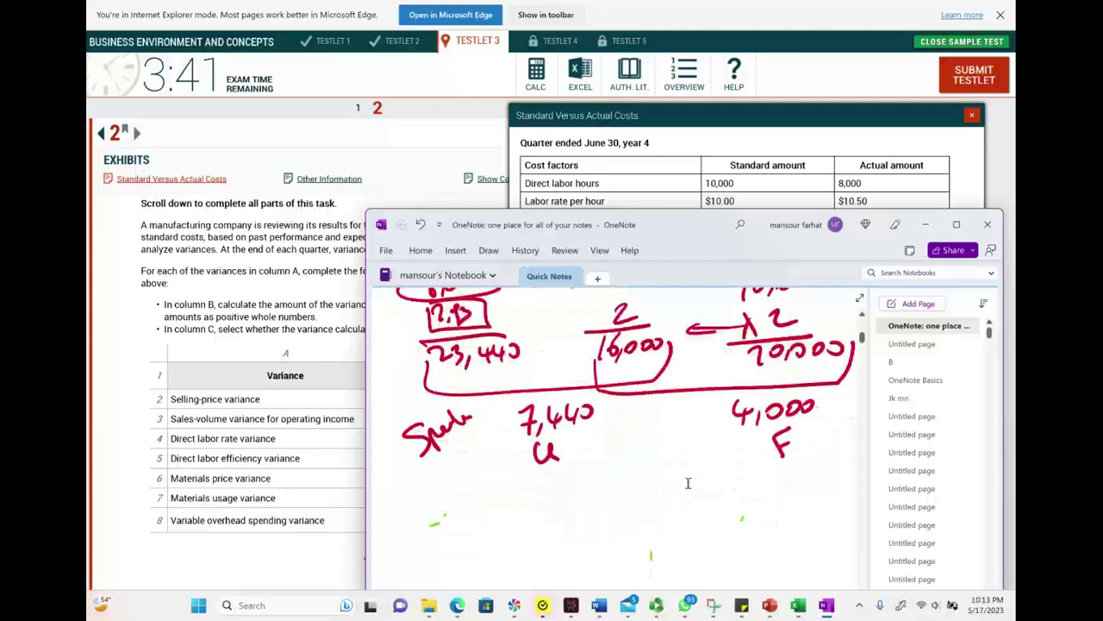
pyautogui.moveTo(546, 465); pyautogui.dragTo(648, 536)
pyautogui.moveTo(776, 450)
pyautogui.mouseDown()
pyautogui.moveTo(669, 541)
pyautogui.moveTo(707, 540)
pyautogui.mouseUp()
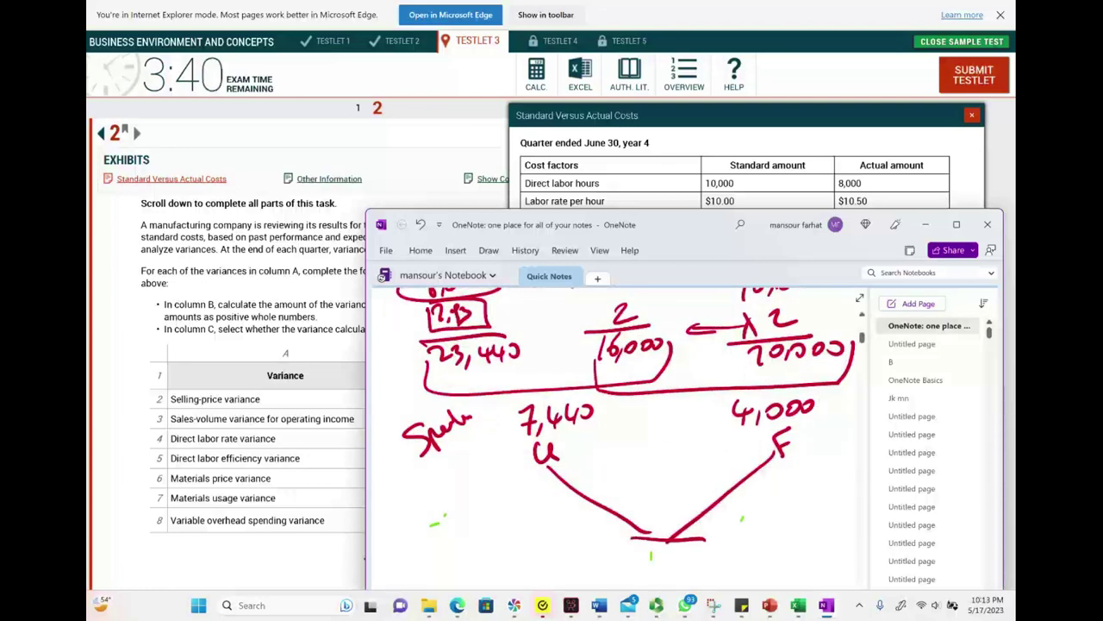
pyautogui.moveTo(570, 556)
pyautogui.mouseDown()
pyautogui.moveTo(590, 572)
pyautogui.moveTo(595, 552)
pyautogui.moveTo(615, 583)
pyautogui.moveTo(642, 580)
pyautogui.mouseUp()
pyautogui.moveTo(653, 552)
pyautogui.mouseDown()
pyautogui.moveTo(659, 572)
pyautogui.moveTo(678, 572)
pyautogui.moveTo(693, 553)
pyautogui.mouseUp()
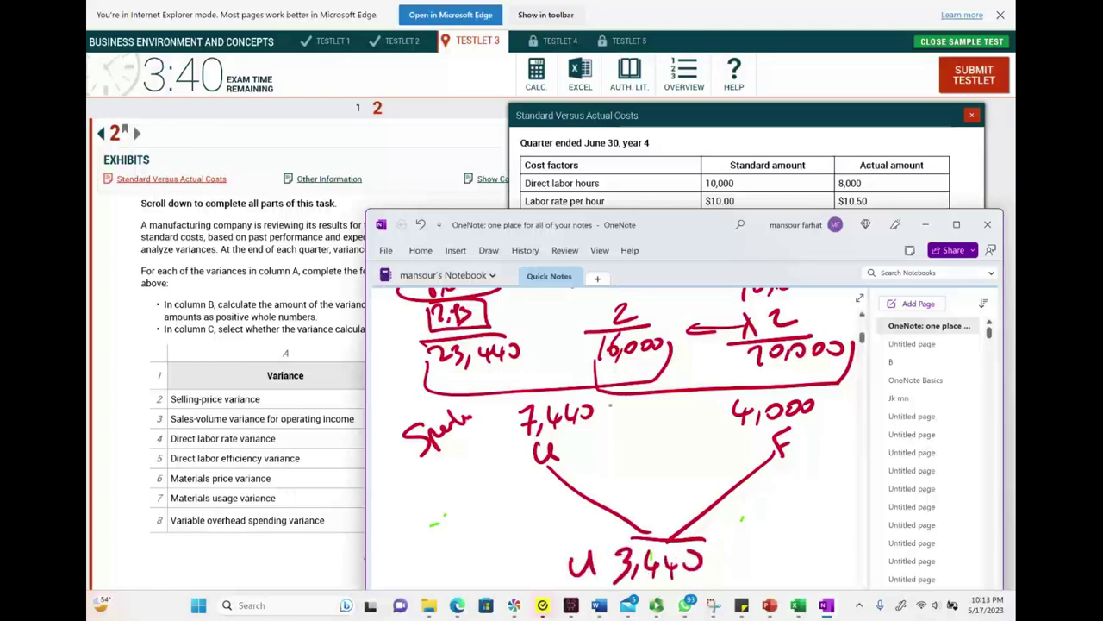
pyautogui.moveTo(604, 415); pyautogui.dragTo(712, 414)
pyautogui.moveTo(703, 405); pyautogui.dragTo(705, 422)
pyautogui.moveTo(608, 400); pyautogui.dragTo(607, 430)
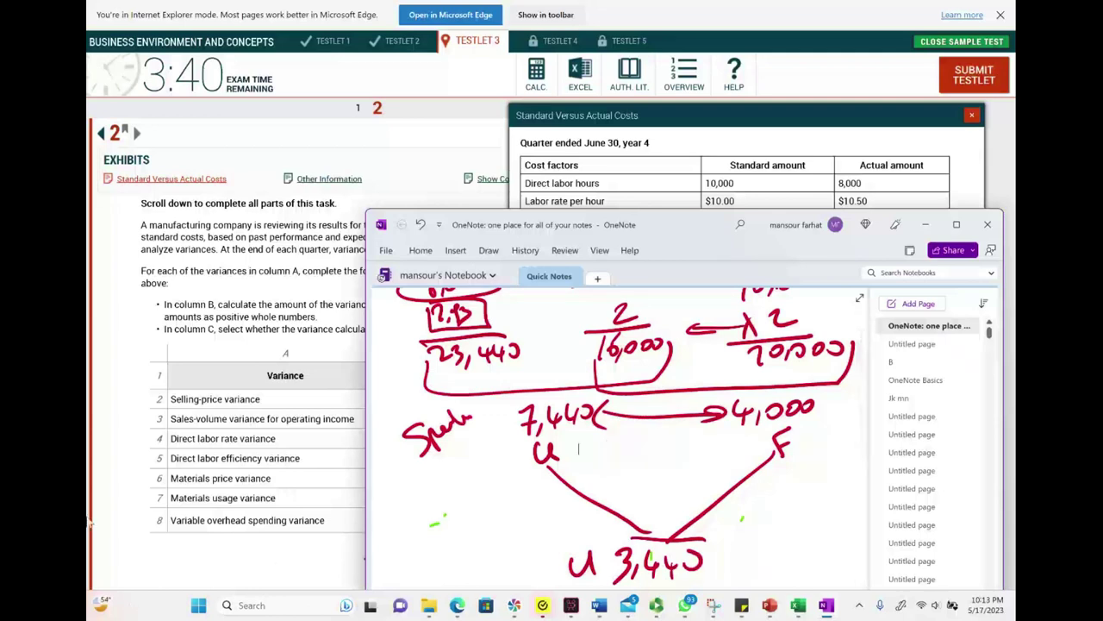
# - Return to the exam testlet, enter 7440 as the variable overhead spending variance amount, and close the cost exhibit
pyautogui.click(322, 539)
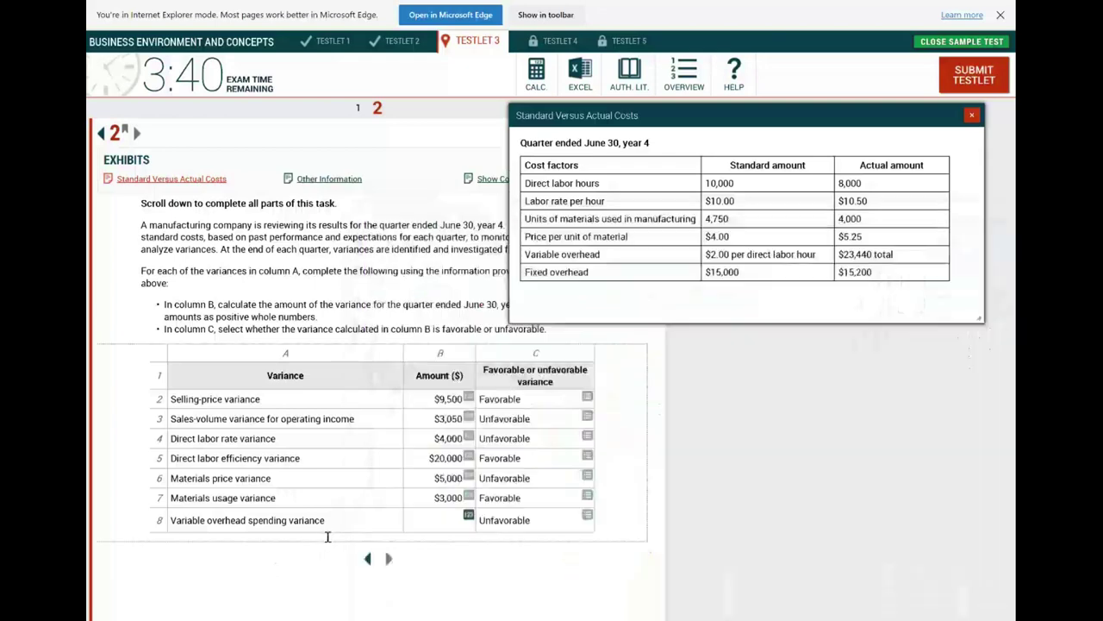
pyautogui.click(468, 516)
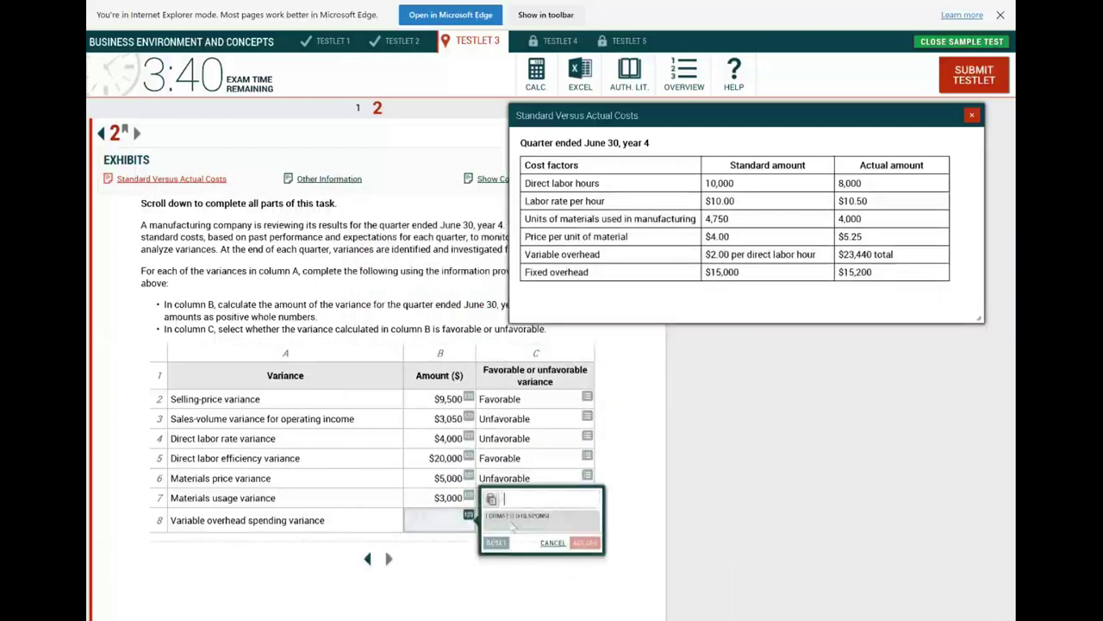
pyautogui.write('7440')
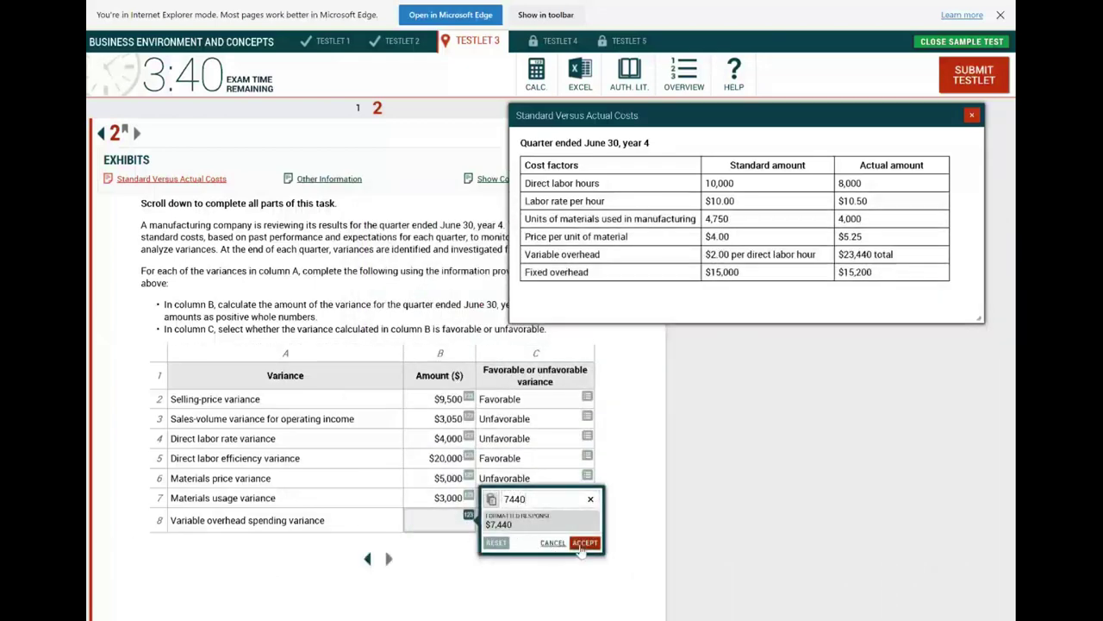
pyautogui.click(583, 544)
pyautogui.click(971, 116)
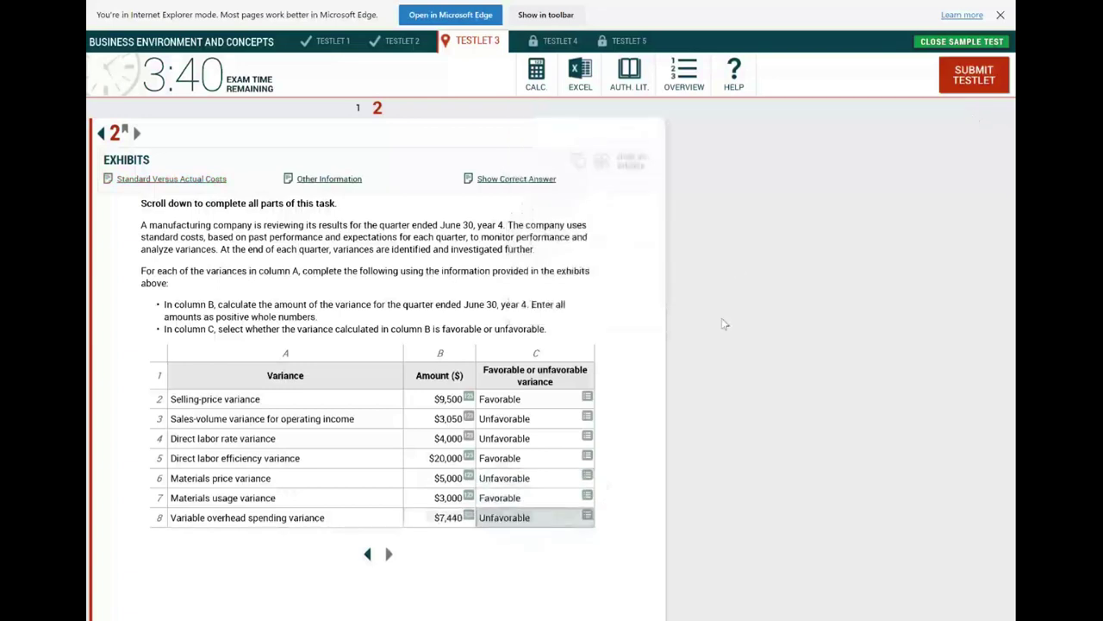